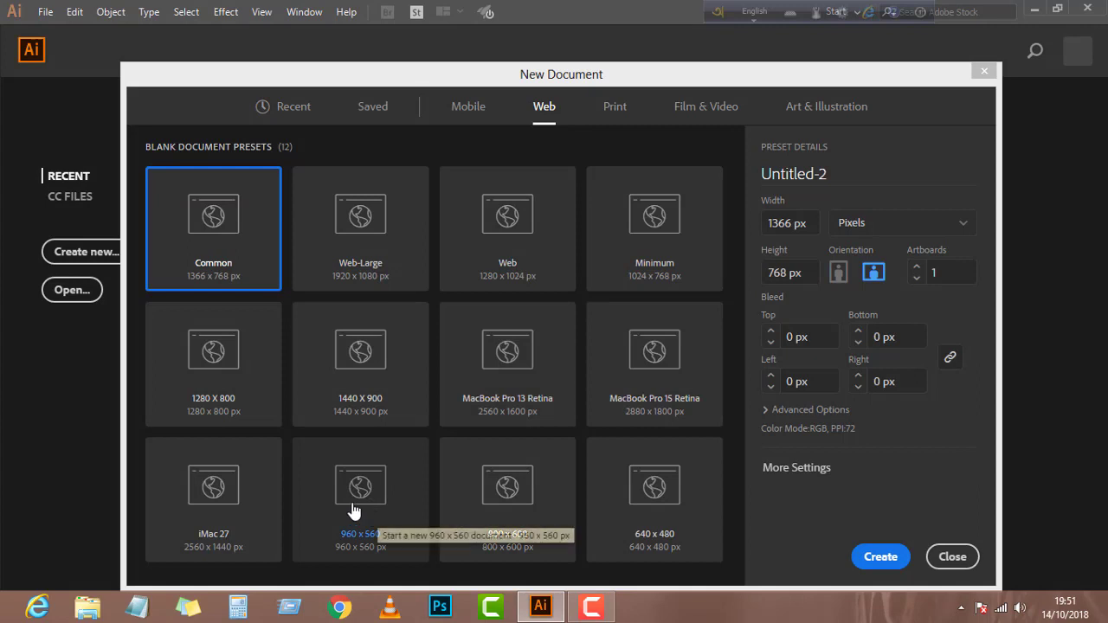
Create a new document from the 960 x 560 px web preset
{"action": "left_click", "coordinate": [361, 515]}
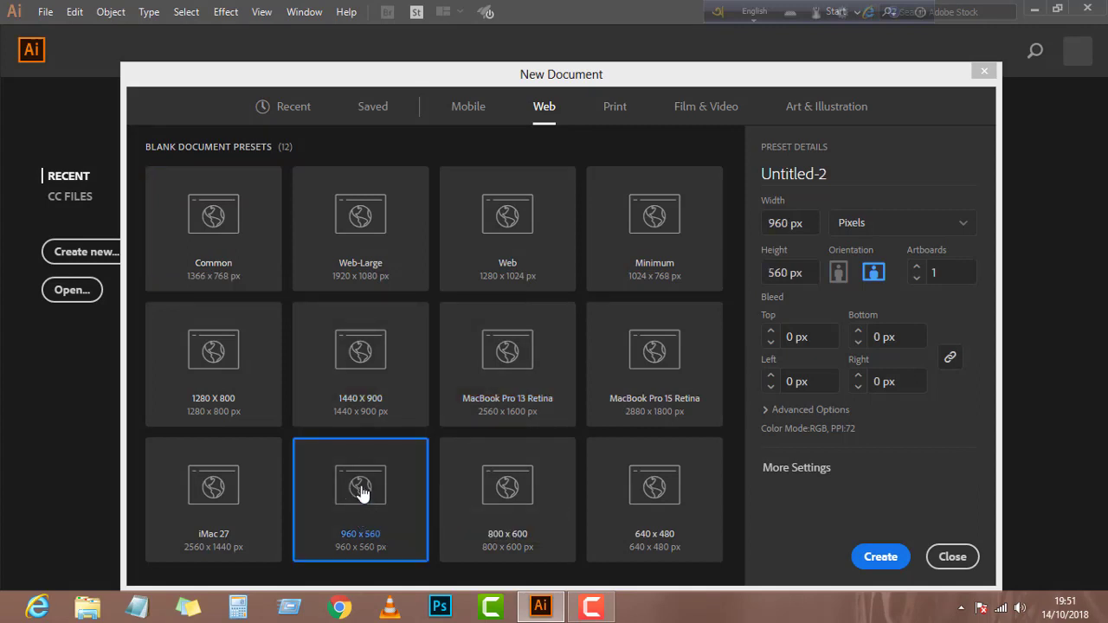
{"action": "left_click", "coordinate": [881, 557]}
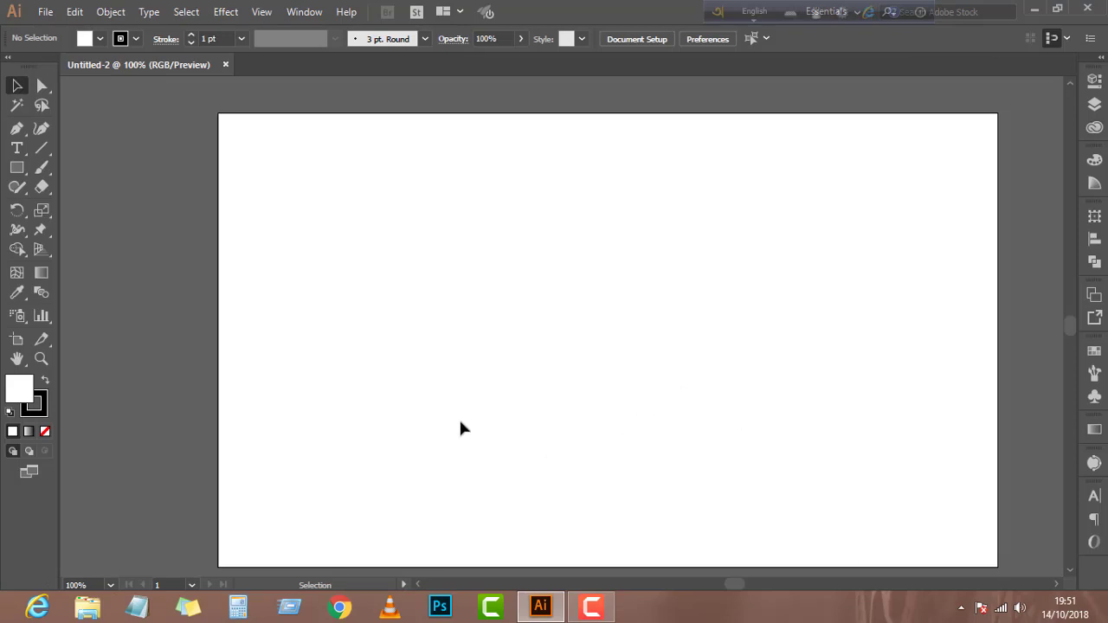
{"action": "scroll", "coordinate": [474, 415], "scroll_direction": "down", "scroll_amount": 2}
{"action": "scroll", "coordinate": [474, 414], "scroll_direction": "down", "scroll_amount": 3}
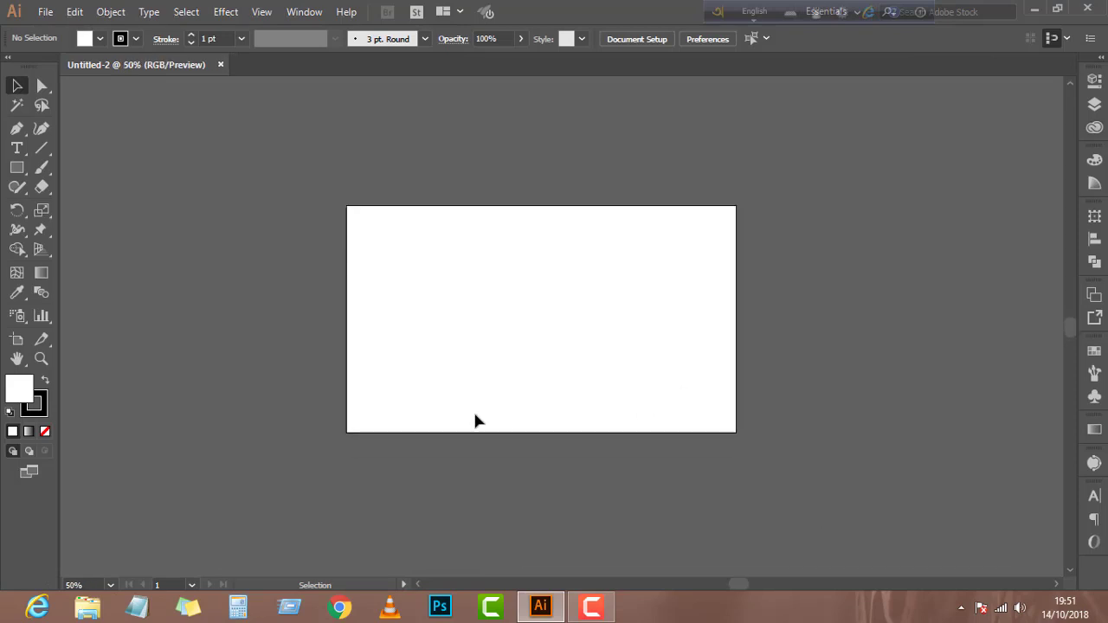
{"action": "scroll", "coordinate": [474, 379], "scroll_direction": "up", "scroll_amount": 1}
{"action": "scroll", "coordinate": [474, 379], "scroll_direction": "down", "scroll_amount": 1}
{"action": "scroll", "coordinate": [474, 379], "scroll_direction": "up", "scroll_amount": 2}
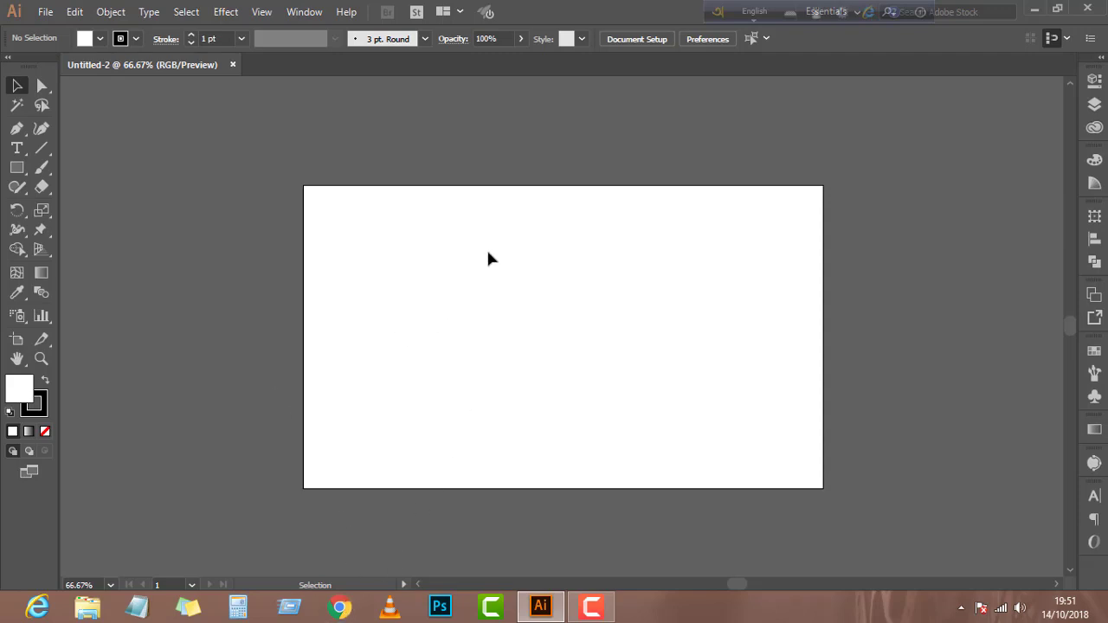
{"action": "scroll", "coordinate": [488, 253], "scroll_direction": "up", "scroll_amount": 1}
{"action": "scroll", "coordinate": [488, 253], "scroll_direction": "down", "scroll_amount": 1}
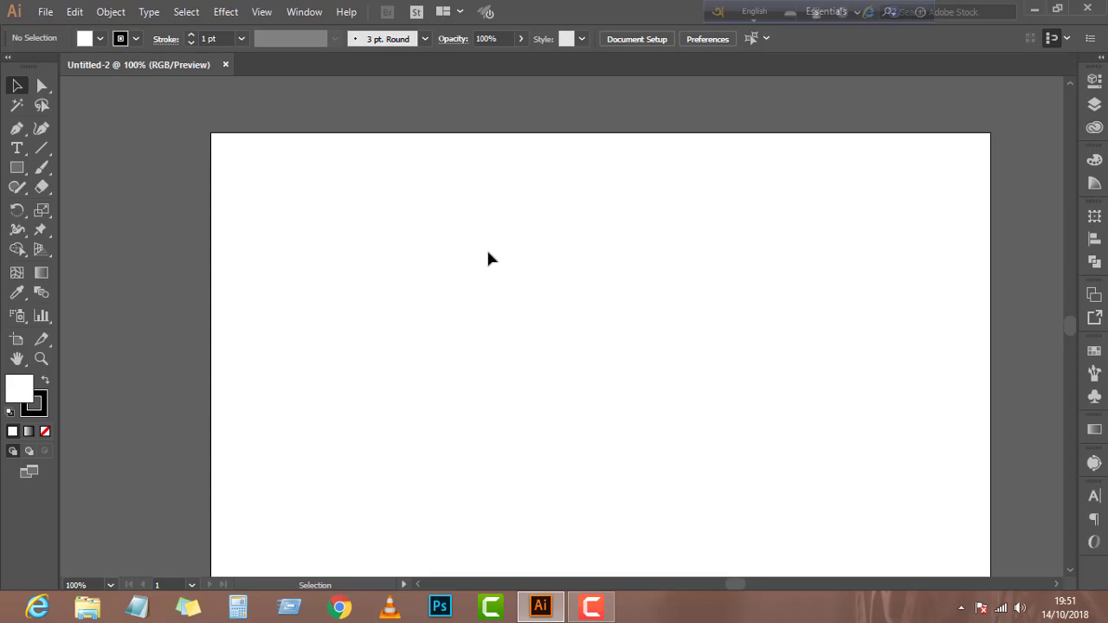
{"action": "scroll", "coordinate": [488, 253], "scroll_direction": "down", "scroll_amount": 1}
Add a point text reading "LUMEN DAYLIGHT" in the upper-left part of the artboard
{"action": "left_click", "coordinate": [16, 148]}
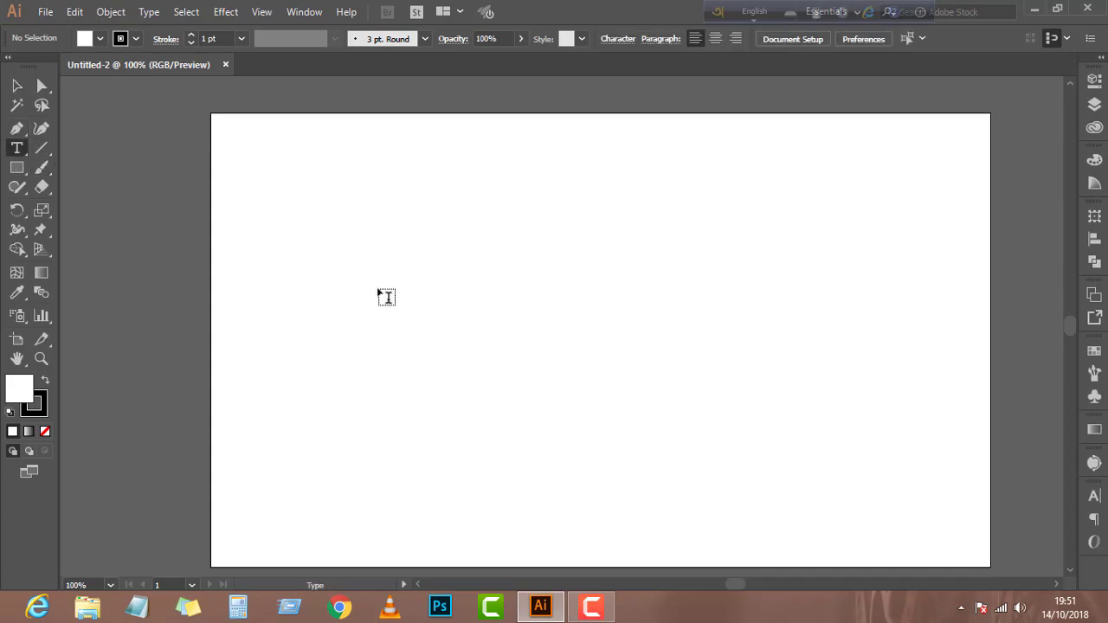
{"action": "left_click", "coordinate": [386, 240]}
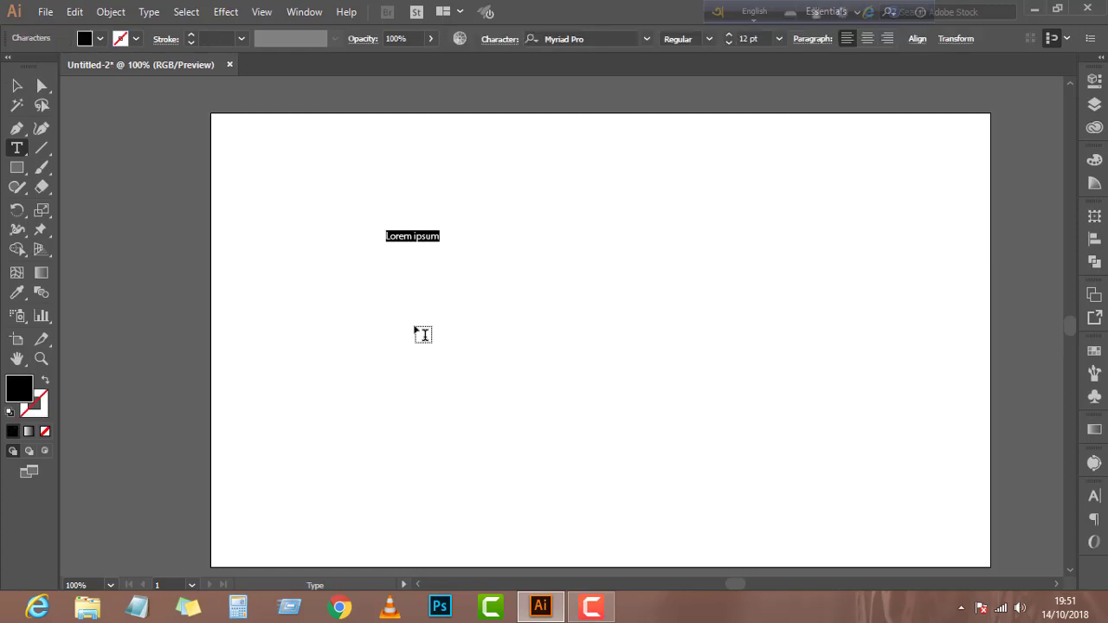
{"action": "type", "text": "LUMEN DAYLI"}
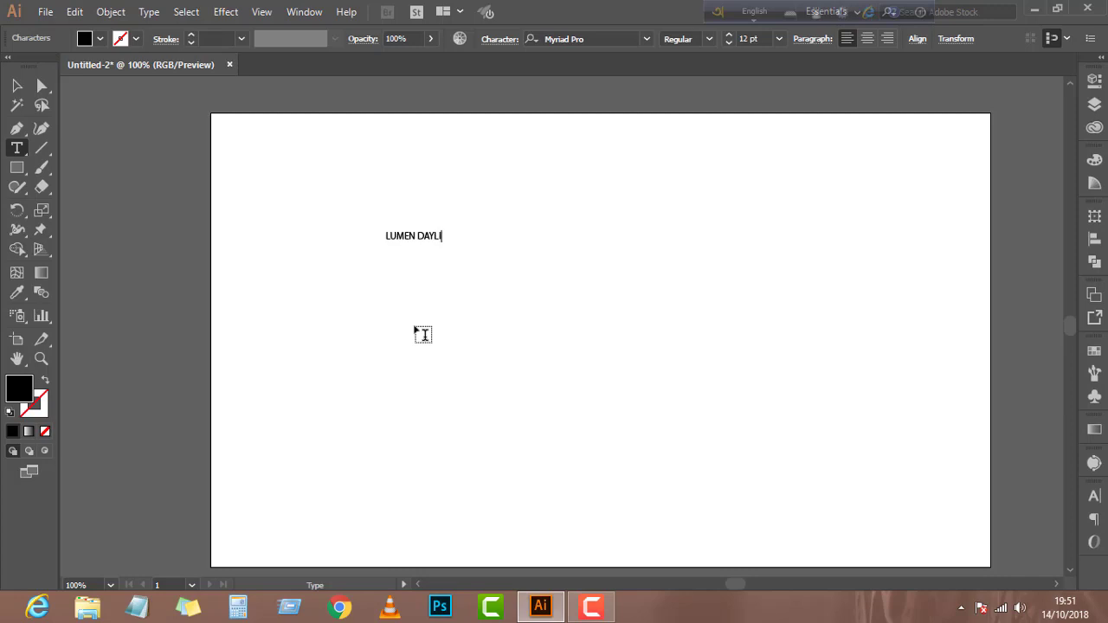
{"action": "type", "text": "GHT"}
{"action": "left_click", "coordinate": [17, 85]}
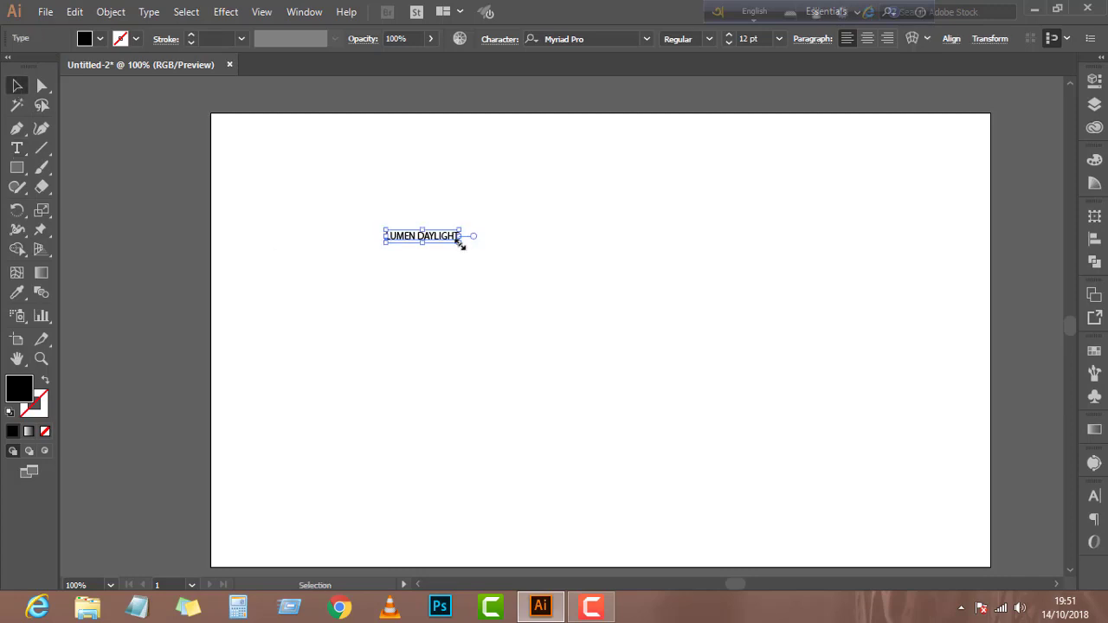
{"action": "left_click_drag", "start_coordinate": [460, 243], "coordinate": [611, 255]}
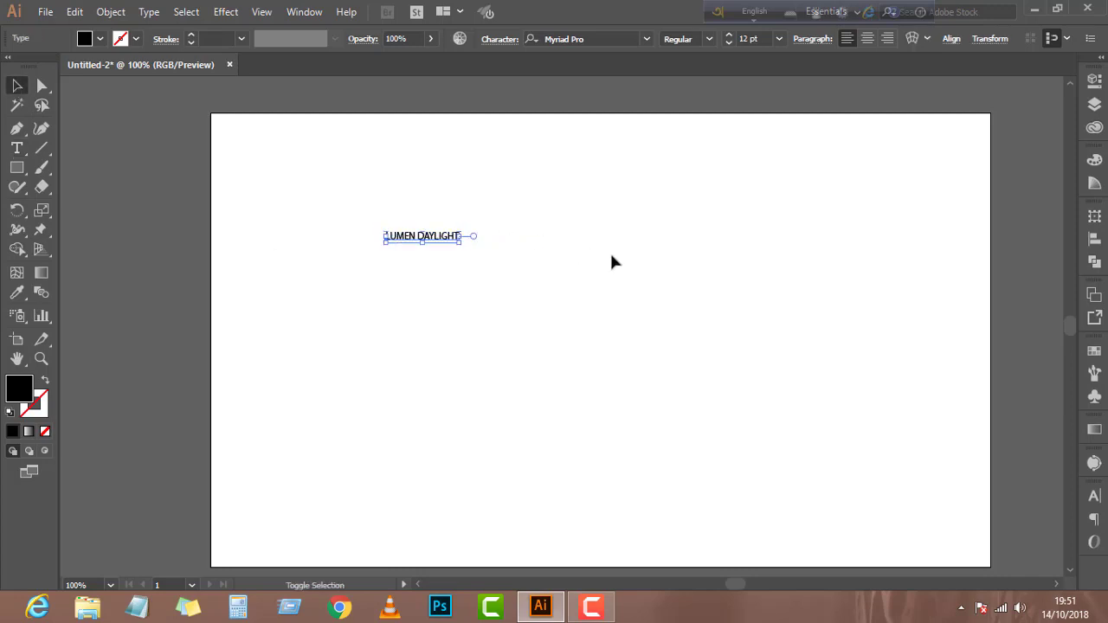
{"action": "key", "text": "ctrl+z"}
{"action": "key", "text": "ctrl+z"}
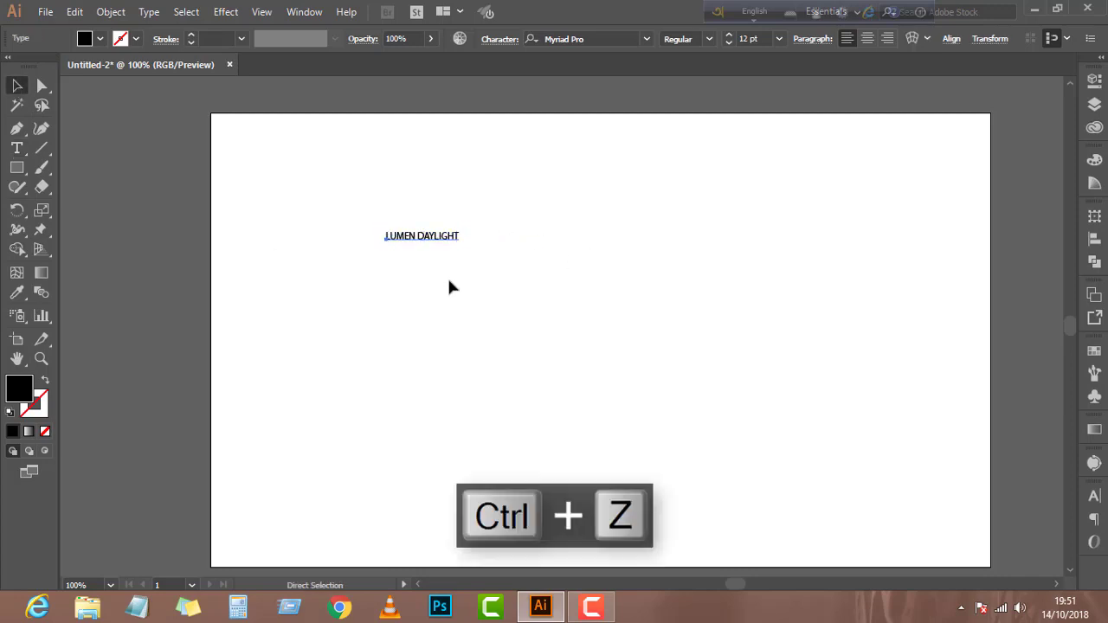
{"action": "key", "text": "ctrl+z"}
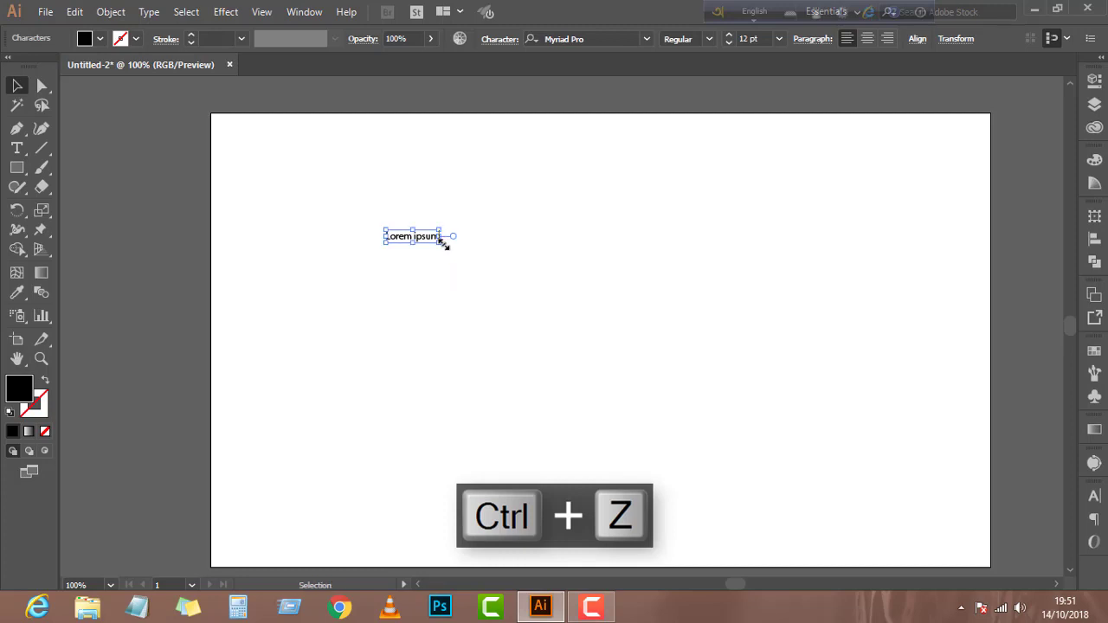
{"action": "left_click", "coordinate": [439, 245]}
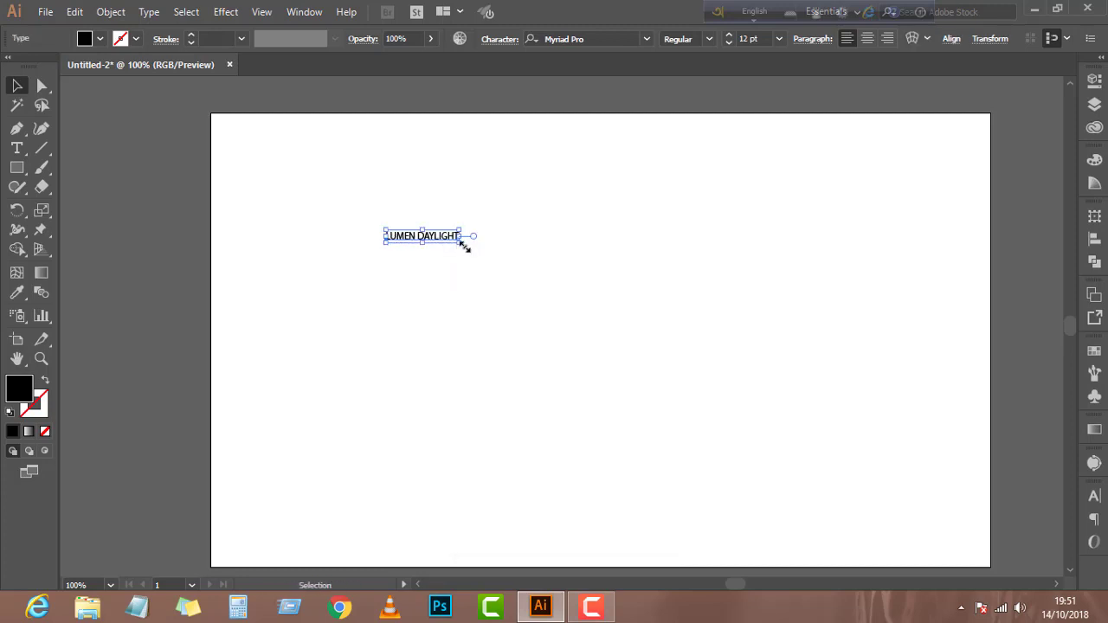
Enlarge the LUMEN DAYLIGHT text to about 50 pt and set its font to Eras Bold ITC
{"action": "left_click_drag", "start_coordinate": [464, 247], "coordinate": [572, 313]}
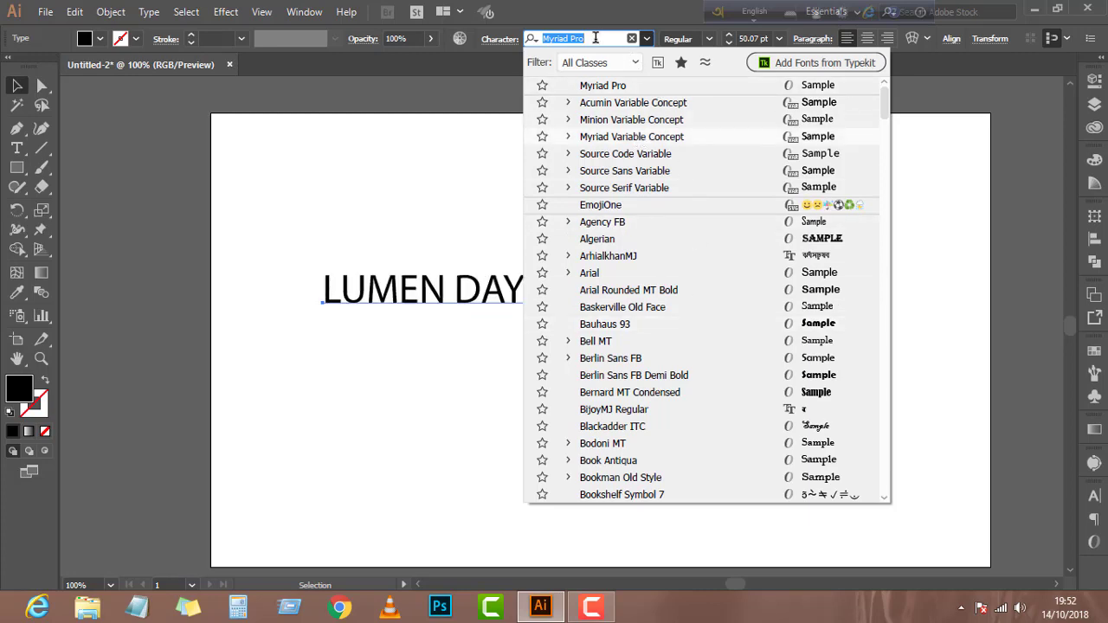
{"action": "type", "text": "POPP"}
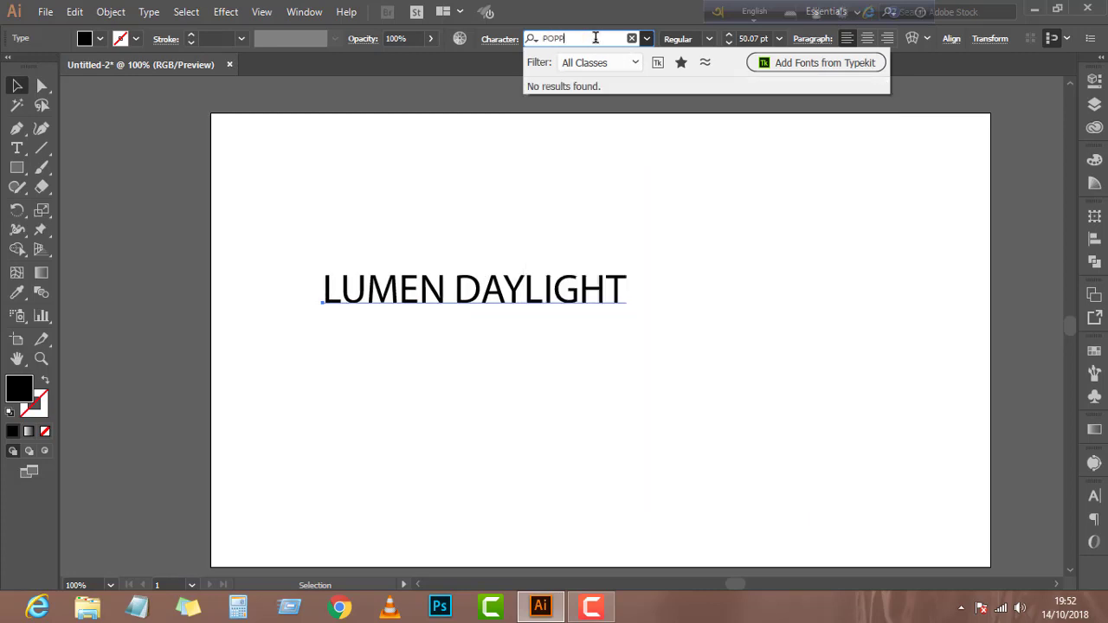
{"action": "key", "text": "BackSpace"}
{"action": "key", "text": "BackSpace"}
{"action": "key", "text": "BackSpace"}
{"action": "key", "text": "BackSpace"}
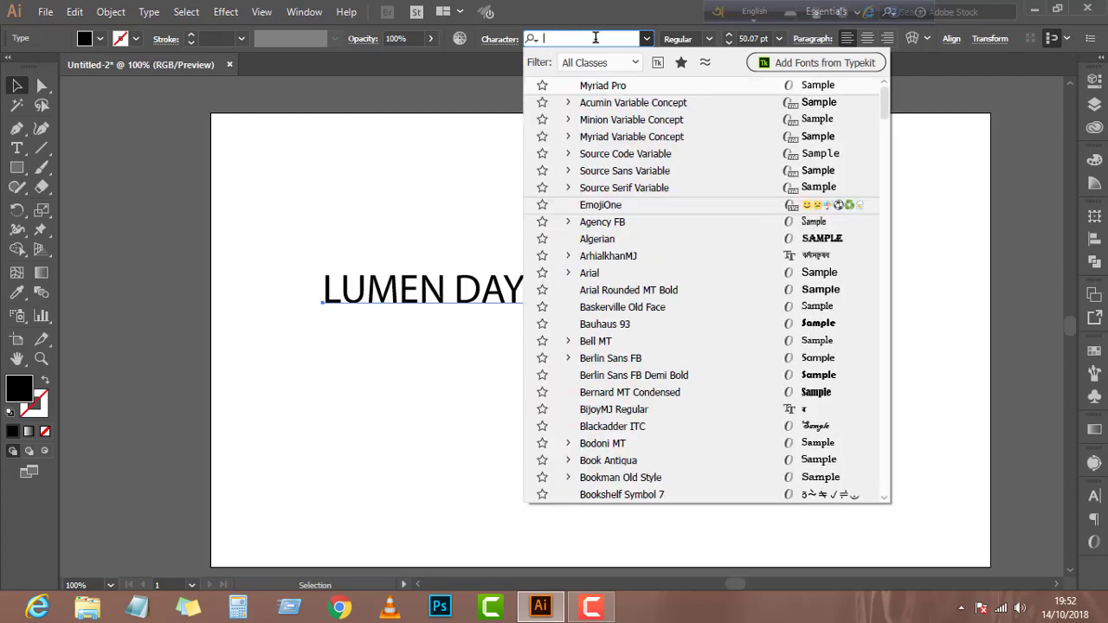
{"action": "type", "text": "ITC"}
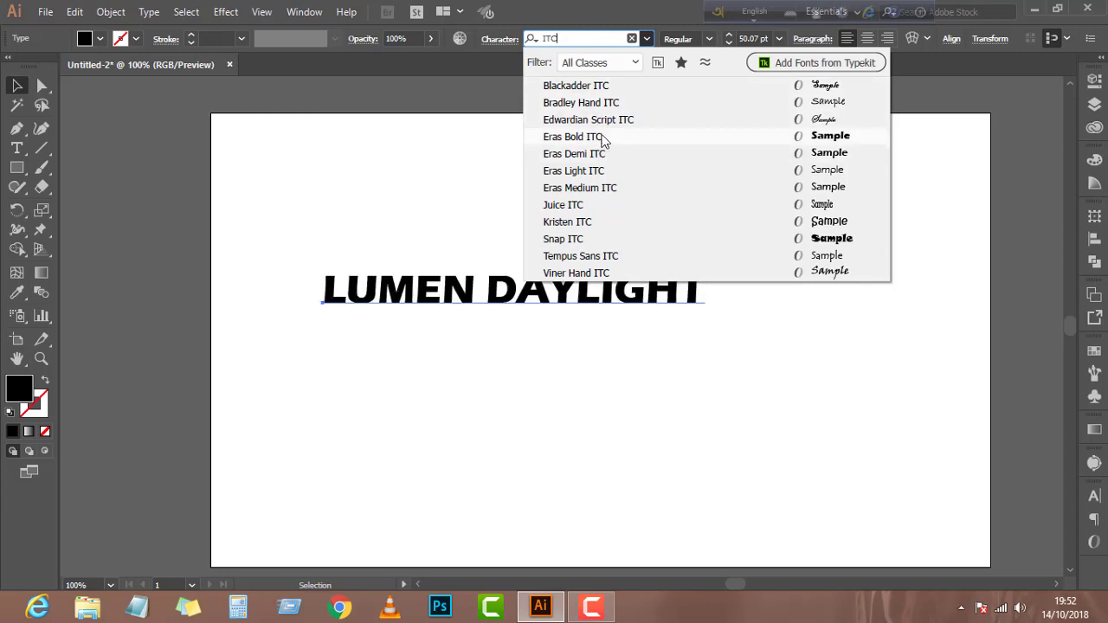
{"action": "left_click", "coordinate": [603, 141]}
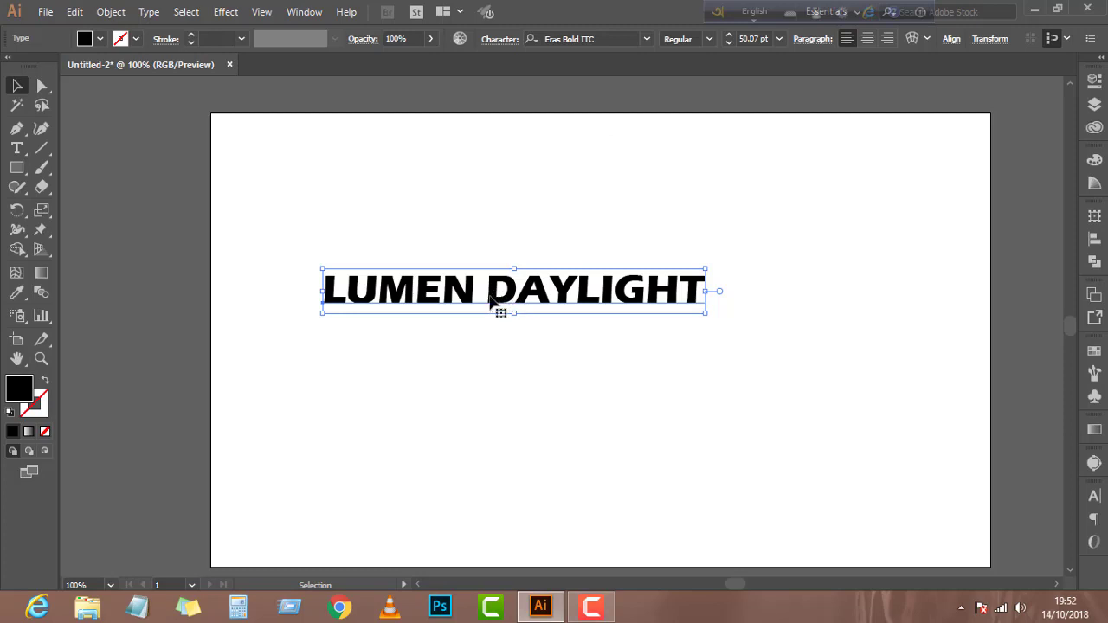
Break the text into two lines, LUMEN above DAYLIGHT, and move it to the middle of the artboard
{"action": "key", "text": "t"}
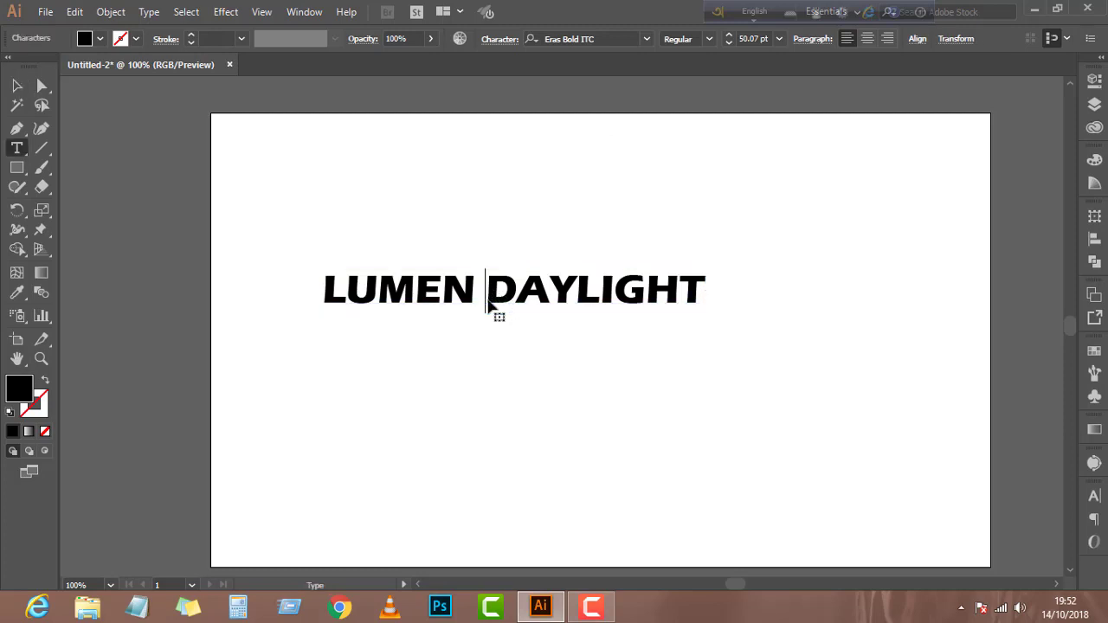
{"action": "left_click", "coordinate": [488, 303]}
{"action": "key", "text": "BackSpace"}
{"action": "key", "text": "Return"}
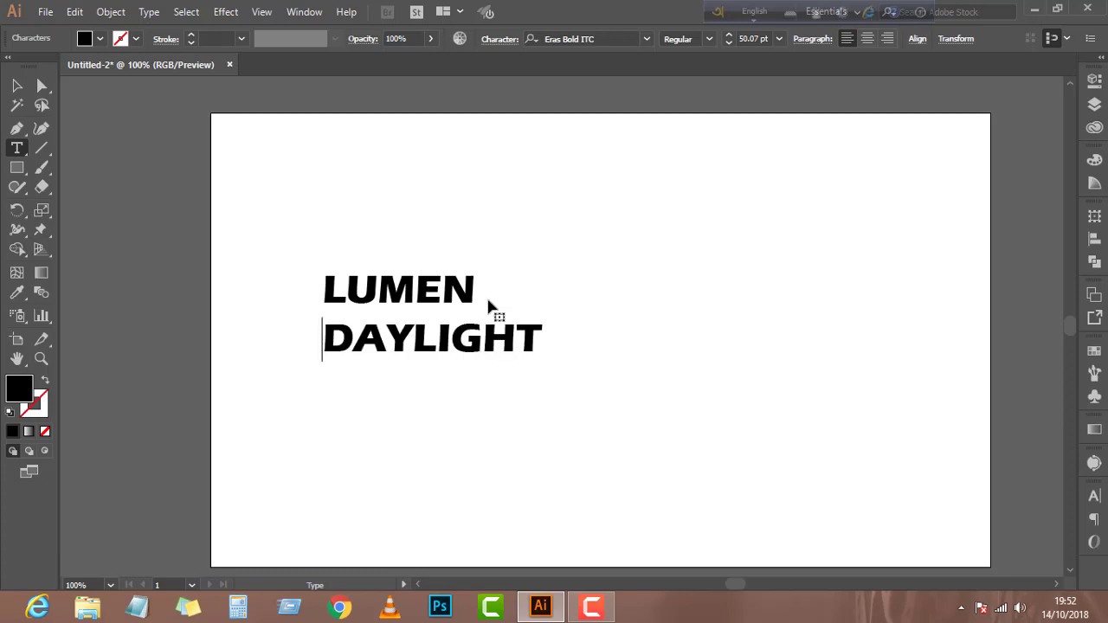
{"action": "key", "text": "Escape"}
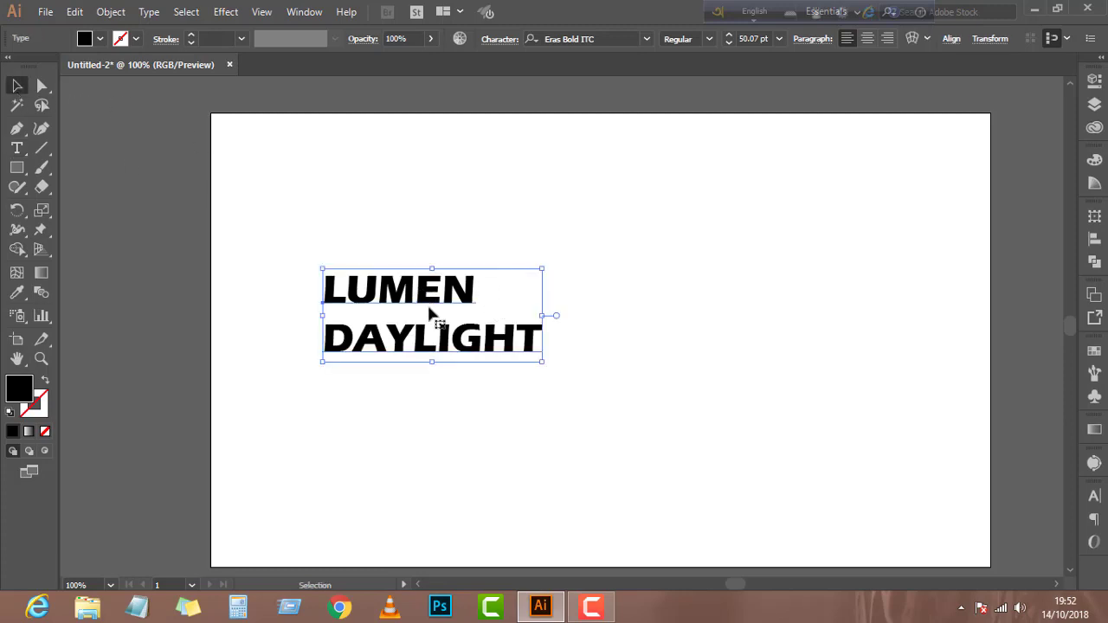
{"action": "left_click", "coordinate": [612, 318]}
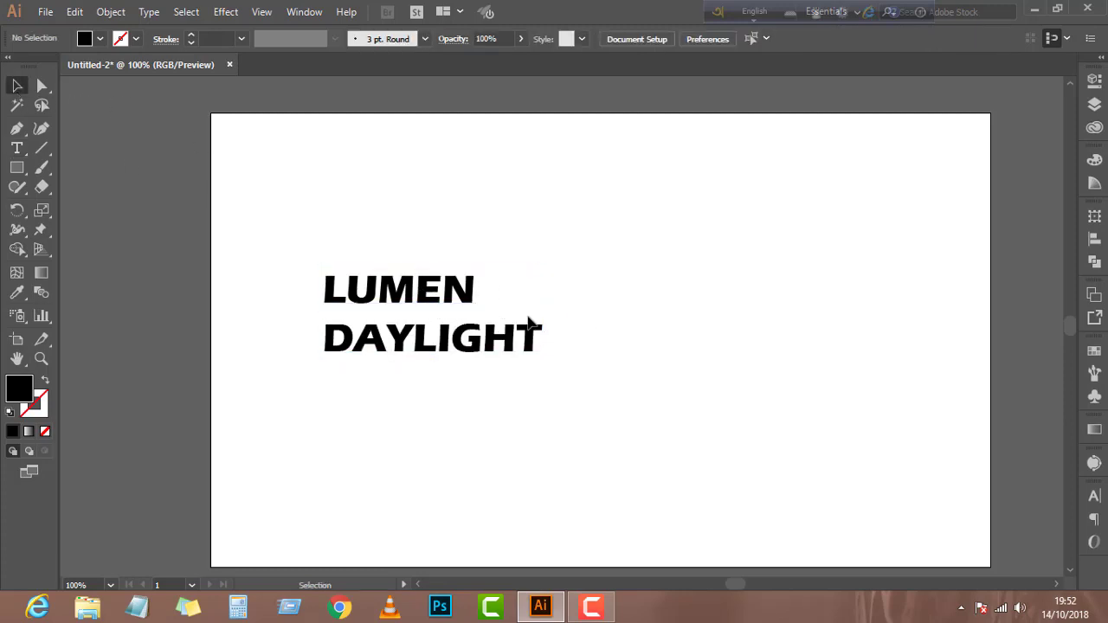
{"action": "left_click_drag", "start_coordinate": [445, 294], "coordinate": [616, 302]}
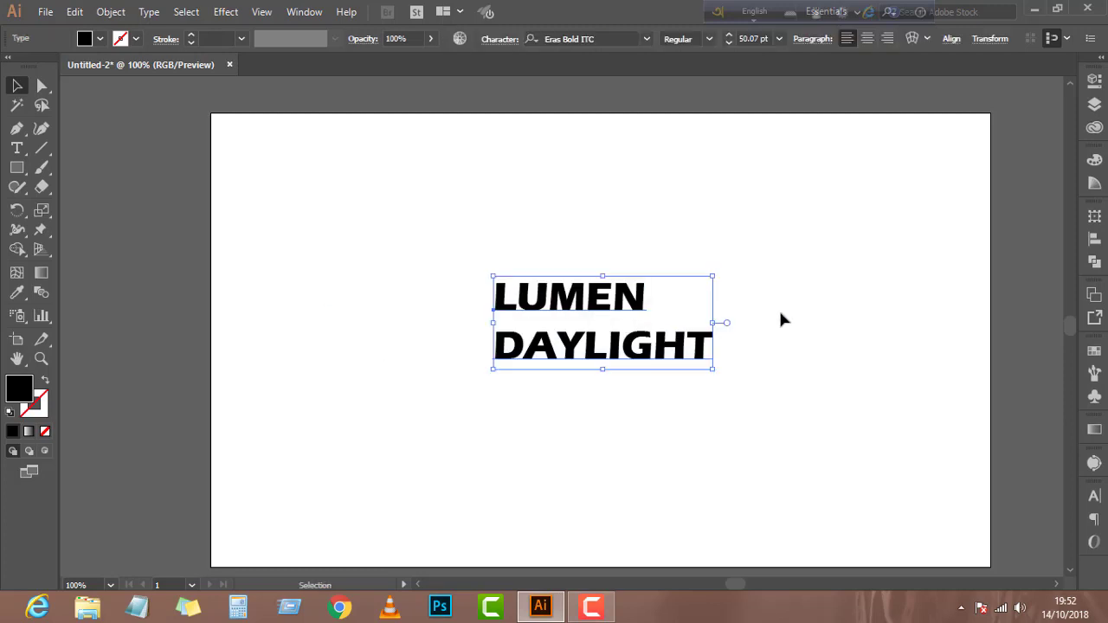
Set the font of the word DAYLIGHT to Myriad Pro and center-align both lines of the text
{"action": "scroll", "coordinate": [780, 321], "scroll_direction": "up", "scroll_amount": 2}
{"action": "scroll", "coordinate": [459, 324], "scroll_direction": "down", "scroll_amount": 1}
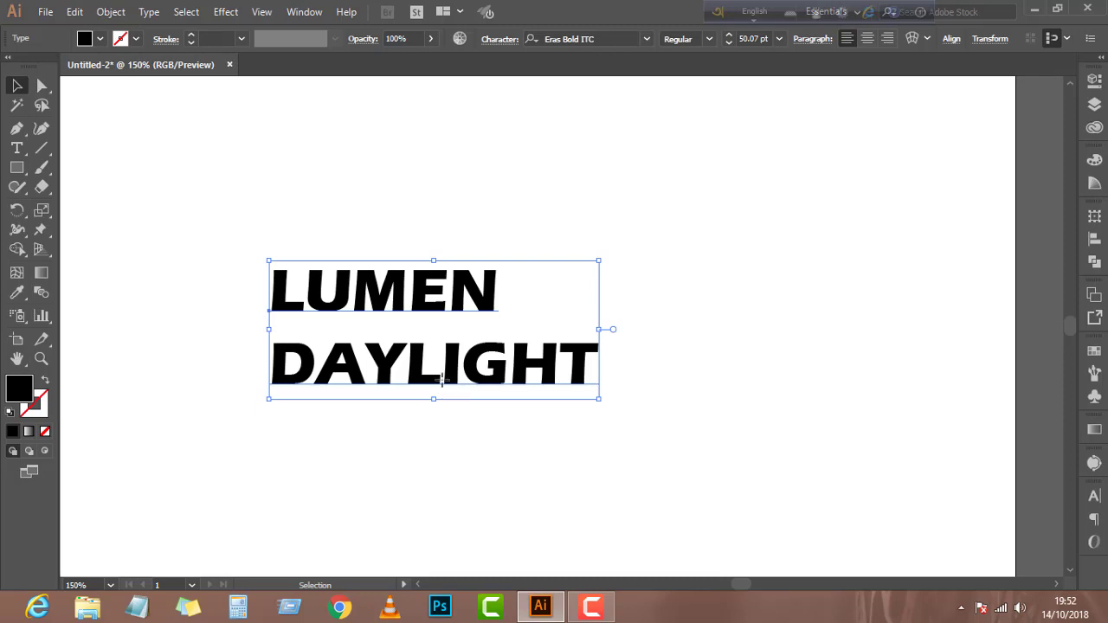
{"action": "double_click", "coordinate": [442, 379]}
{"action": "double_click", "coordinate": [441, 379]}
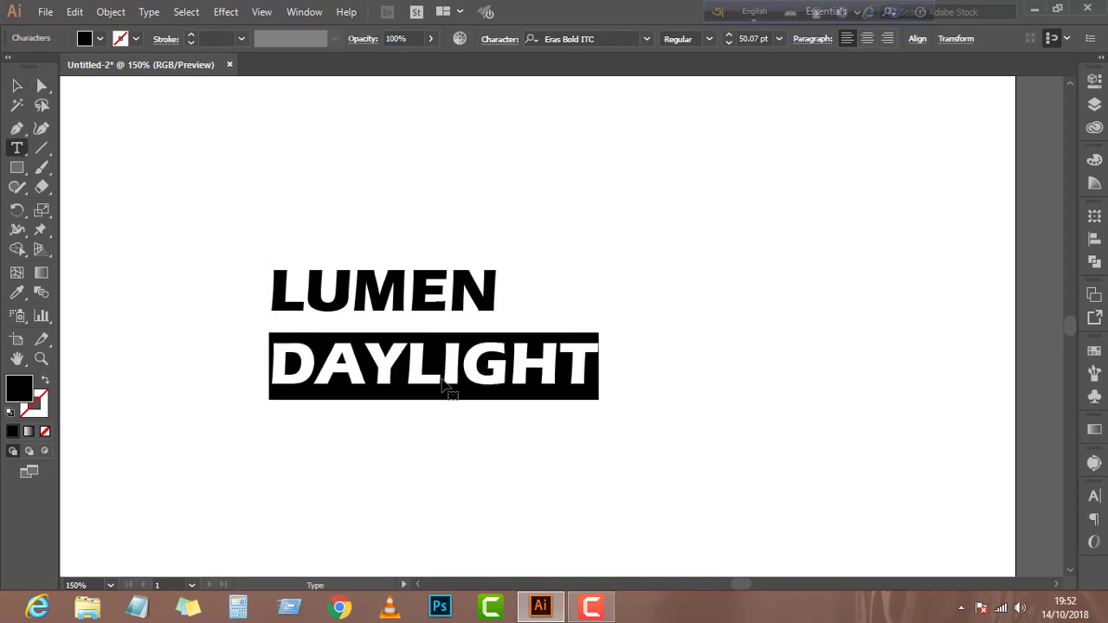
{"action": "left_click", "coordinate": [646, 38]}
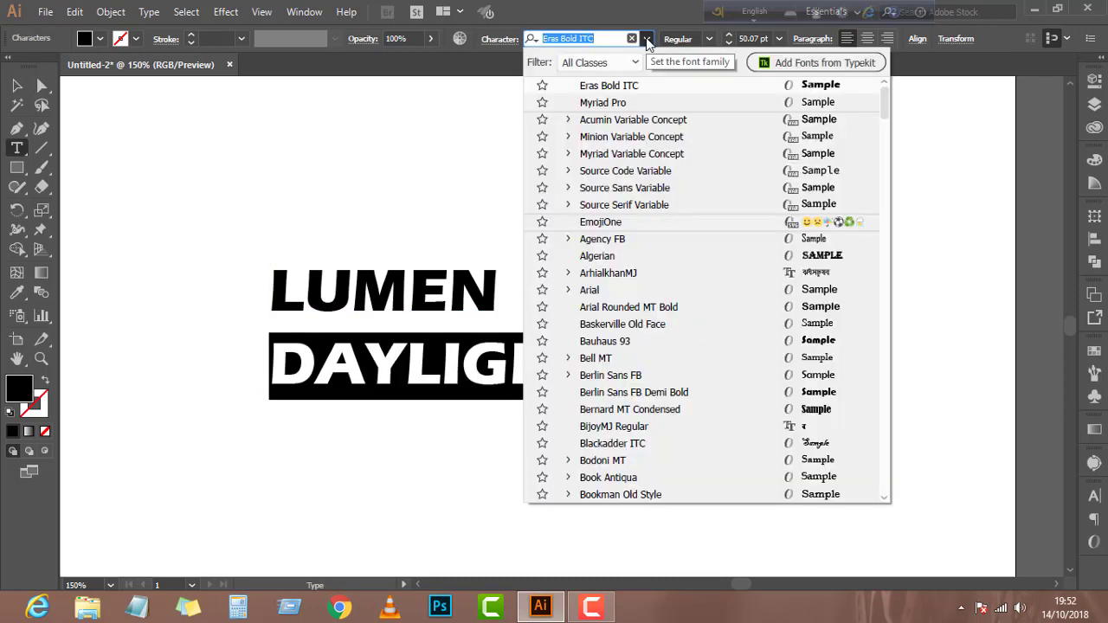
{"action": "left_click", "coordinate": [664, 100]}
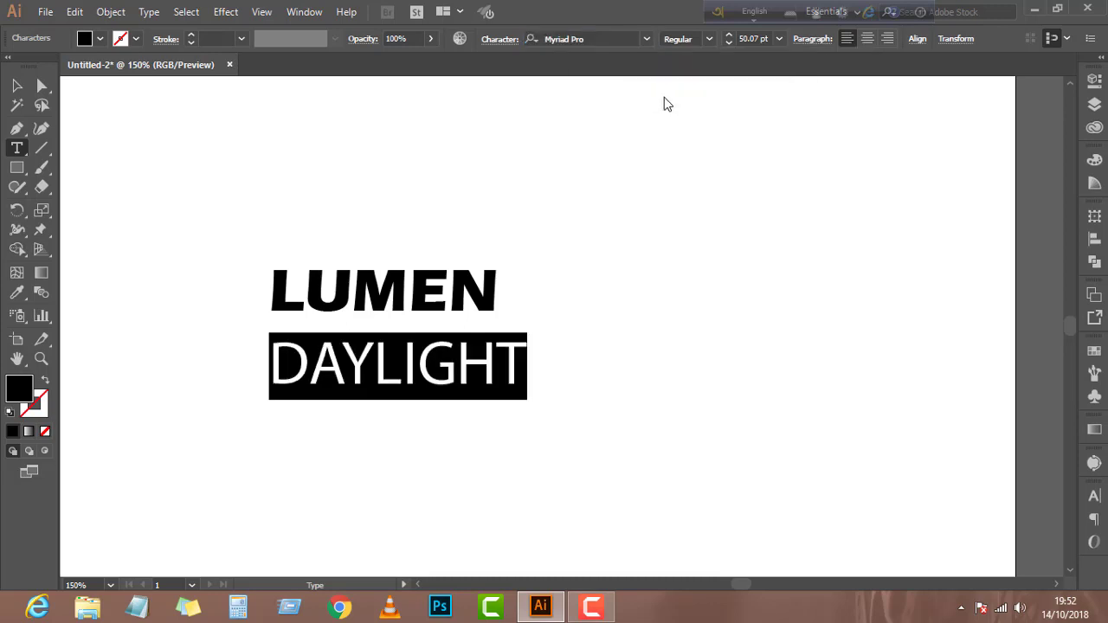
{"action": "left_click", "coordinate": [709, 39]}
{"action": "left_click", "coordinate": [709, 40]}
{"action": "left_click", "coordinate": [17, 86]}
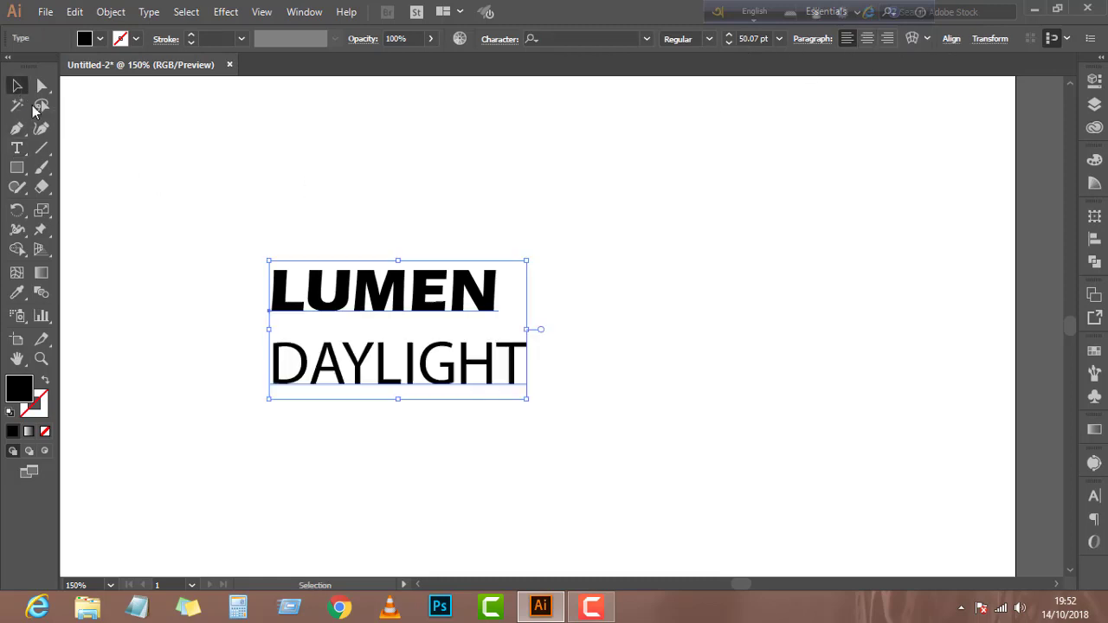
{"action": "left_click", "coordinate": [868, 39]}
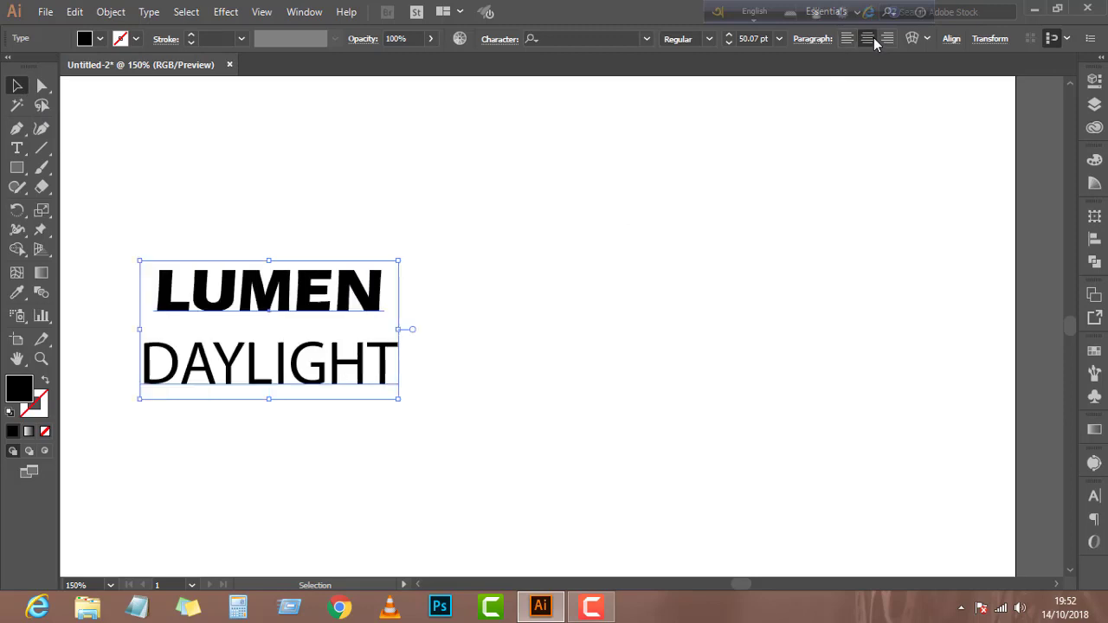
Reduce the font size of the word DAYLIGHT to about 20 pt
{"action": "key", "text": "a"}
{"action": "scroll", "coordinate": [252, 378], "scroll_direction": "right", "scroll_amount": 1}
{"action": "scroll", "coordinate": [275, 372], "scroll_direction": "left", "scroll_amount": 5}
{"action": "triple_click", "coordinate": [371, 381]}
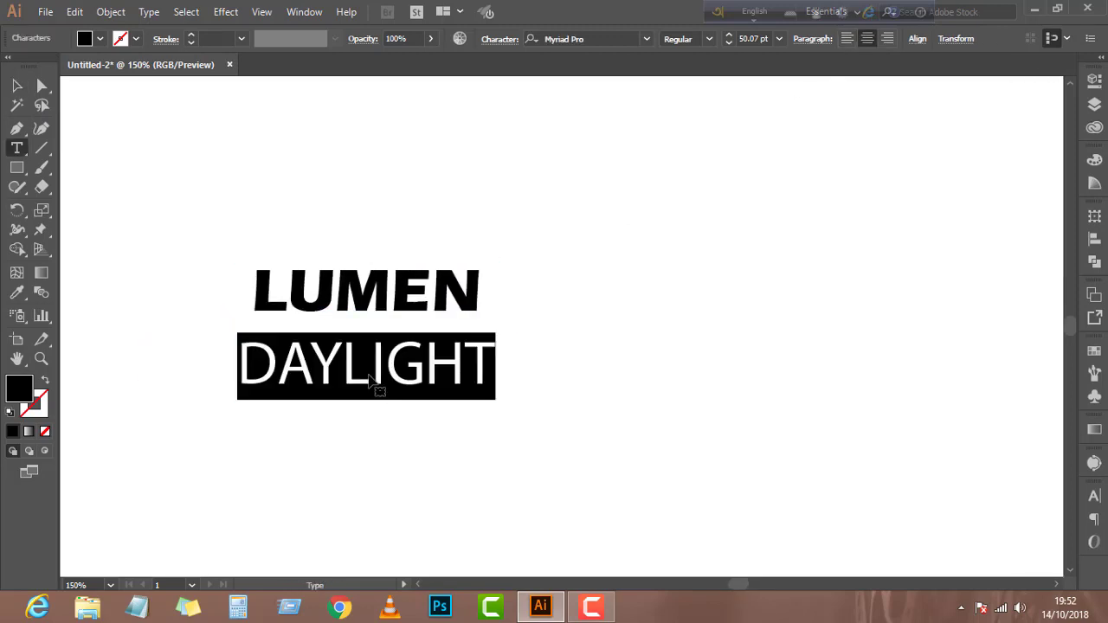
{"action": "left_click", "coordinate": [754, 39]}
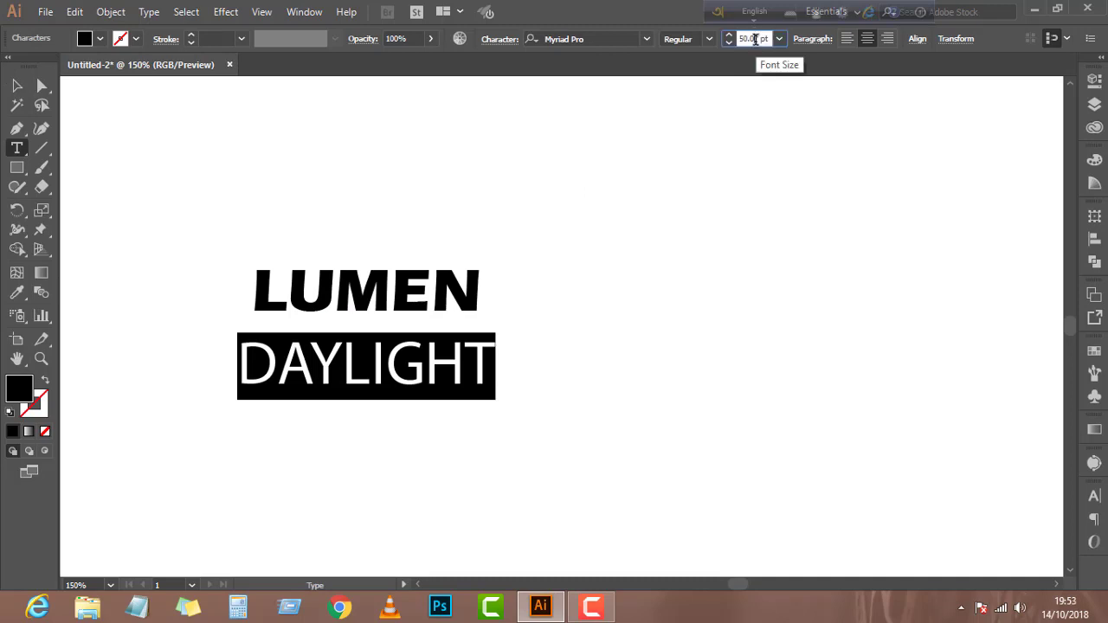
{"action": "scroll", "coordinate": [754, 40], "scroll_direction": "down", "scroll_amount": 3}
{"action": "scroll", "coordinate": [755, 39], "scroll_direction": "down", "scroll_amount": 18}
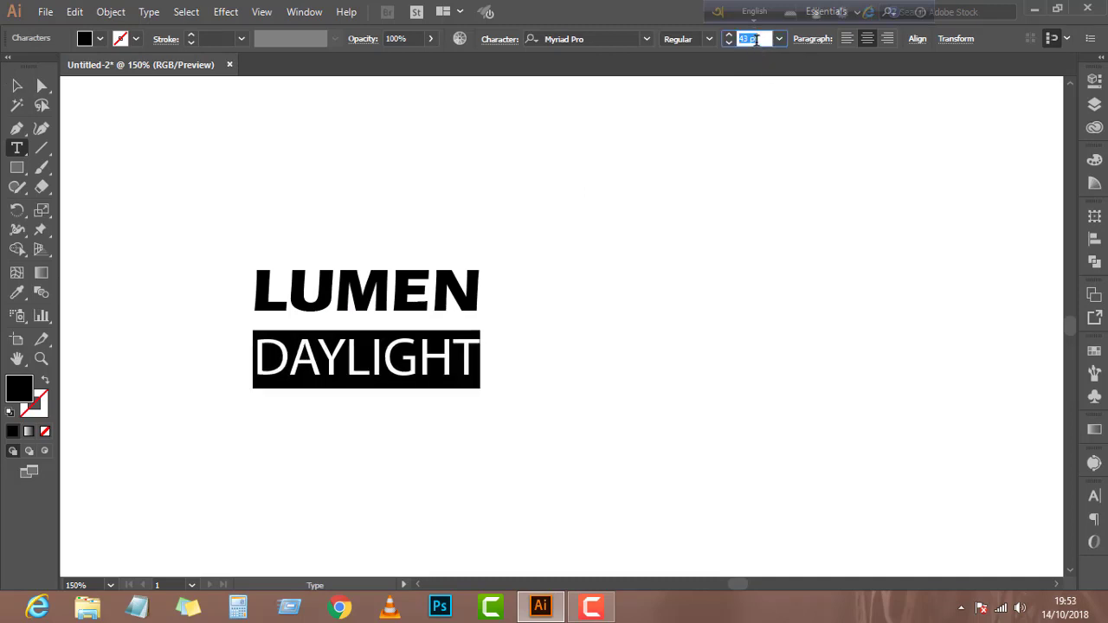
{"action": "scroll", "coordinate": [755, 39], "scroll_direction": "down", "scroll_amount": 3}
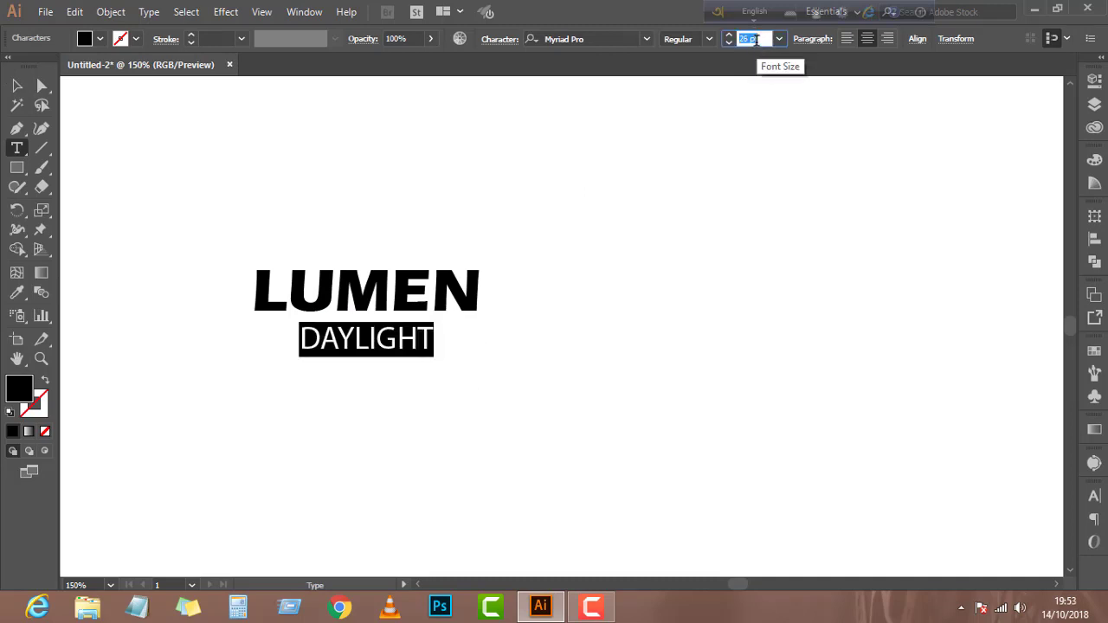
{"action": "scroll", "coordinate": [754, 39], "scroll_direction": "down", "scroll_amount": 3}
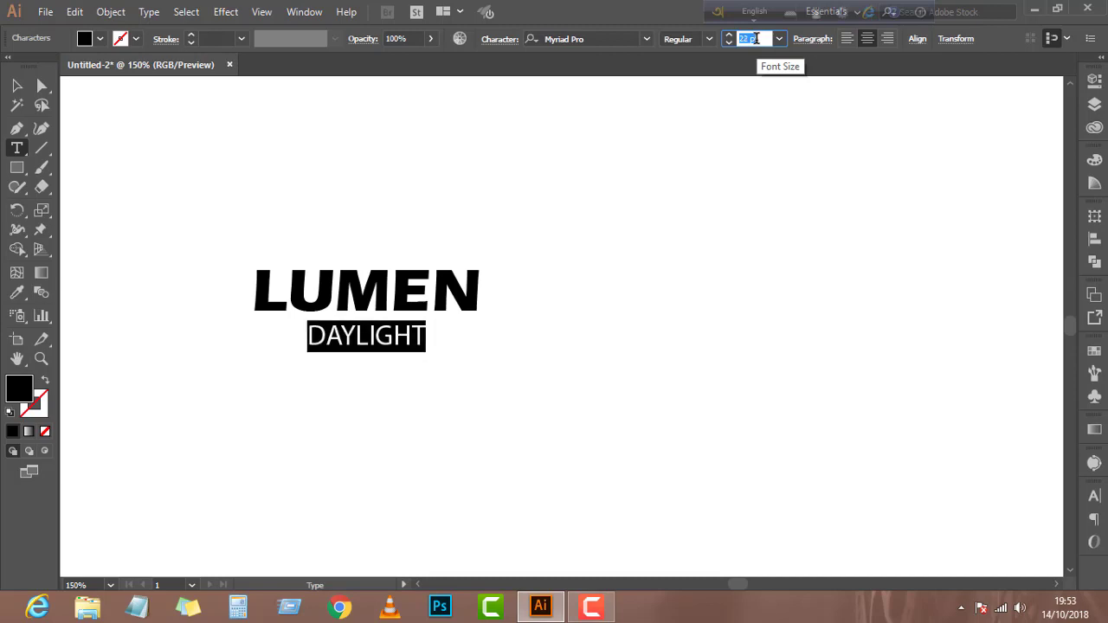
{"action": "scroll", "coordinate": [755, 39], "scroll_direction": "down", "scroll_amount": 2}
{"action": "left_click", "coordinate": [18, 86]}
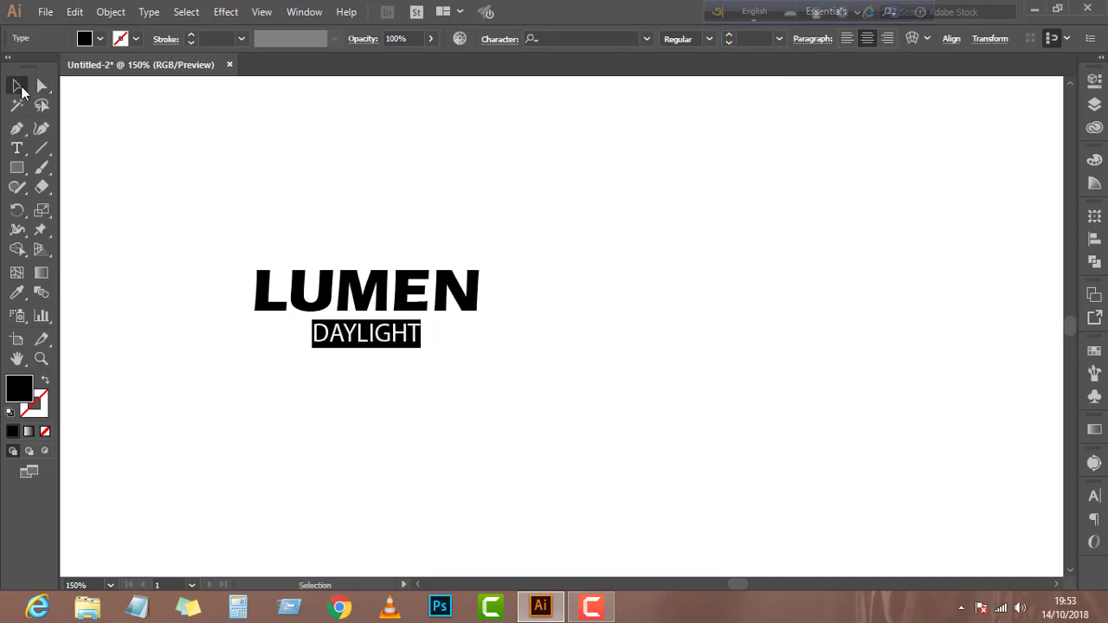
Enlarge the two-line text until DAYLIGHT is about 31 pt and set the word DAYLIGHT to Source Sans Variable Bold
{"action": "left_click_drag", "start_coordinate": [482, 304], "coordinate": [530, 304]}
{"action": "key", "text": "ctrl+z"}
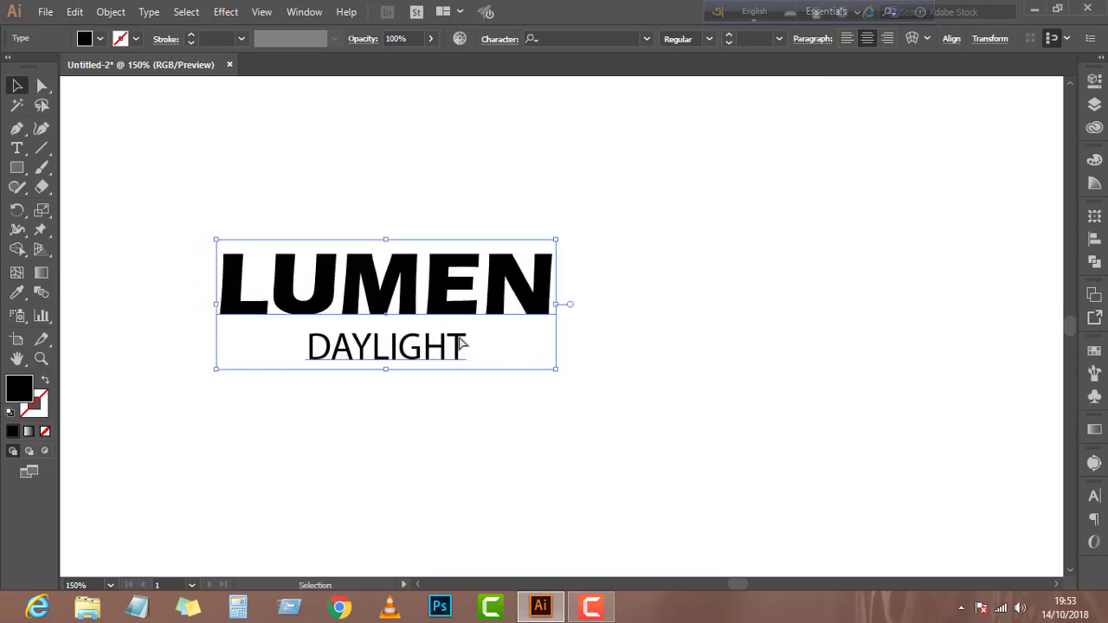
{"action": "key", "text": "t"}
{"action": "double_click", "coordinate": [391, 349]}
{"action": "left_click", "coordinate": [645, 39]}
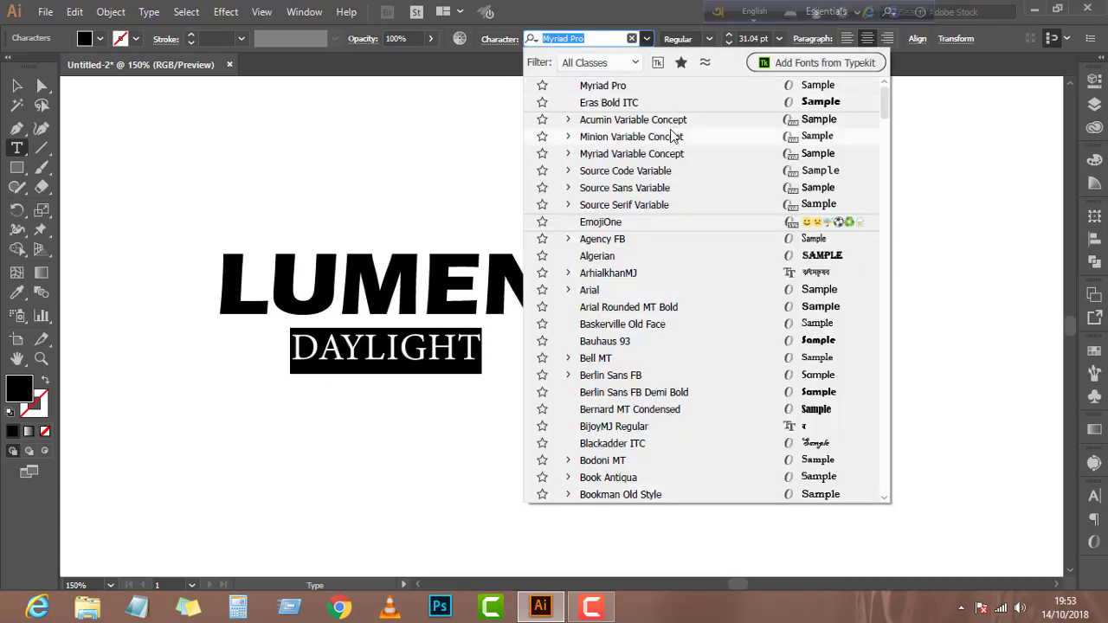
{"action": "left_click", "coordinate": [673, 190]}
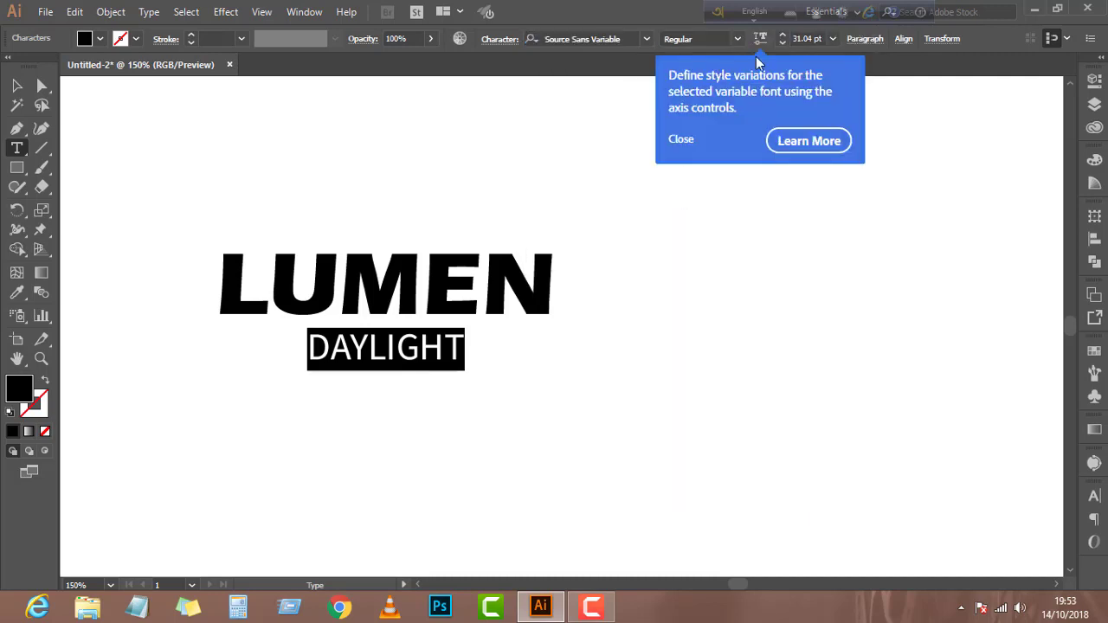
{"action": "left_click", "coordinate": [738, 36]}
{"action": "left_click", "coordinate": [738, 38]}
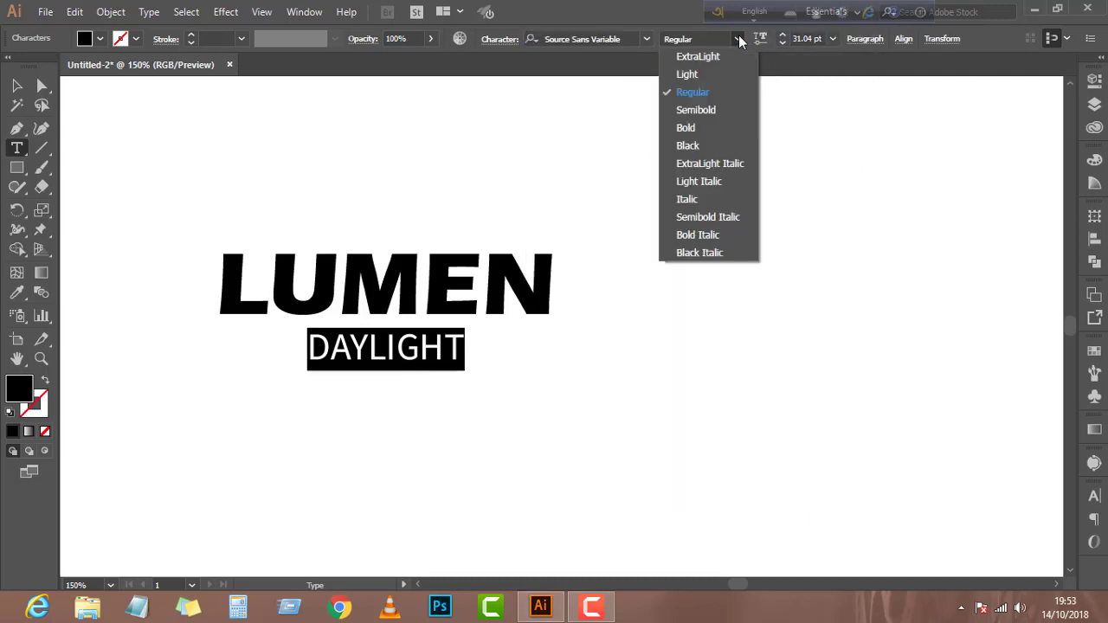
{"action": "left_click", "coordinate": [693, 130]}
{"action": "left_click", "coordinate": [608, 279], "text": "ctrl"}
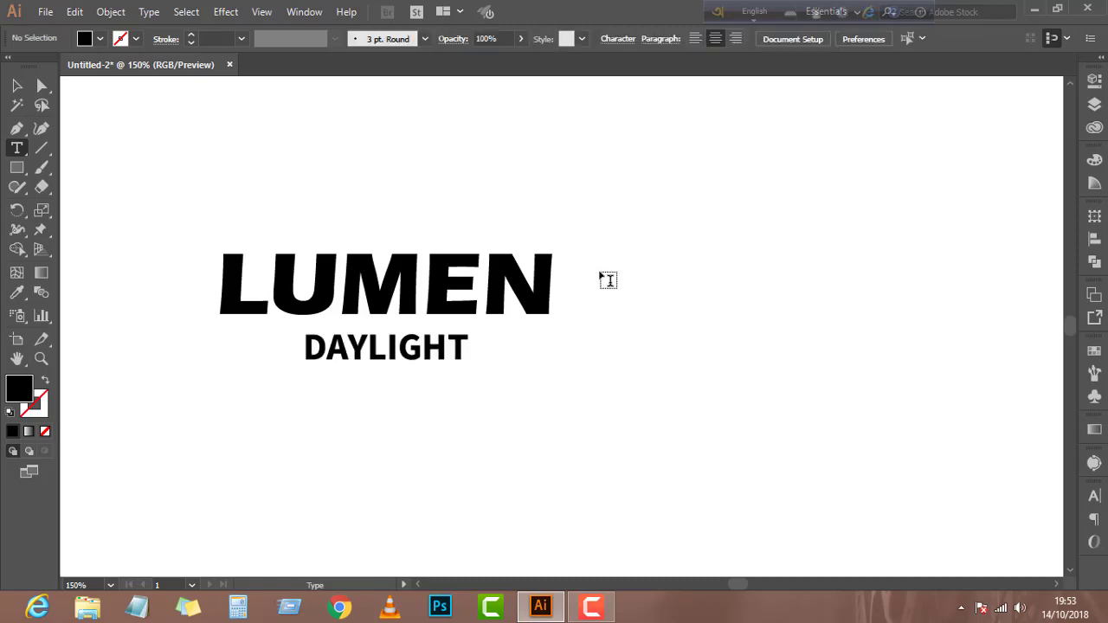
Move the LUMEN DAYLIGHT text a little to the right and convert it to outlines
{"action": "left_click", "coordinate": [16, 86]}
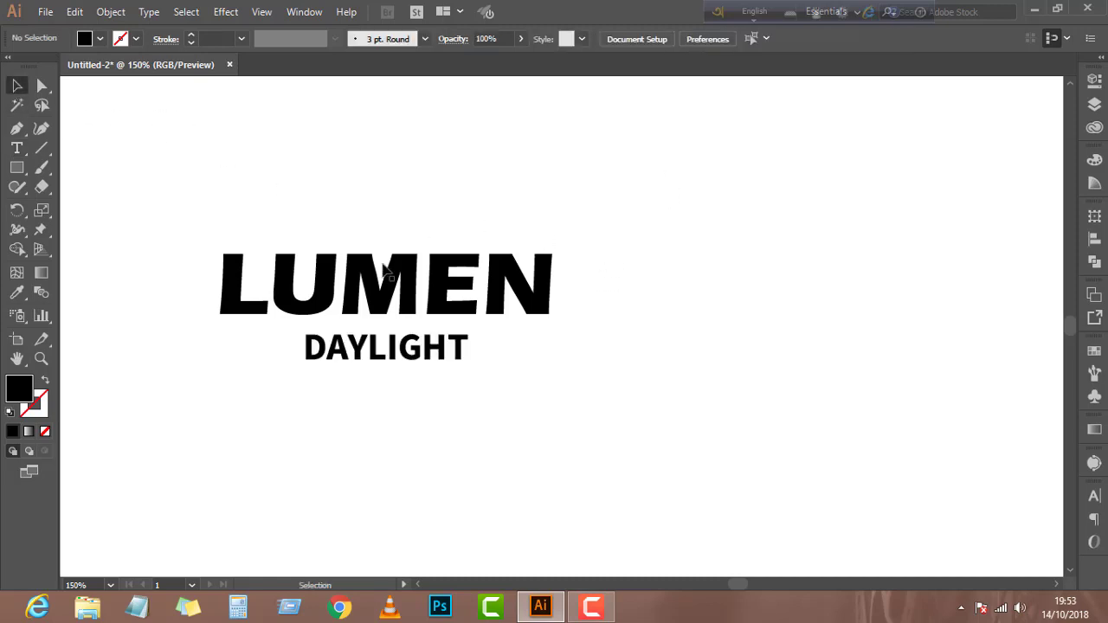
{"action": "left_click_drag", "start_coordinate": [384, 269], "coordinate": [424, 277]}
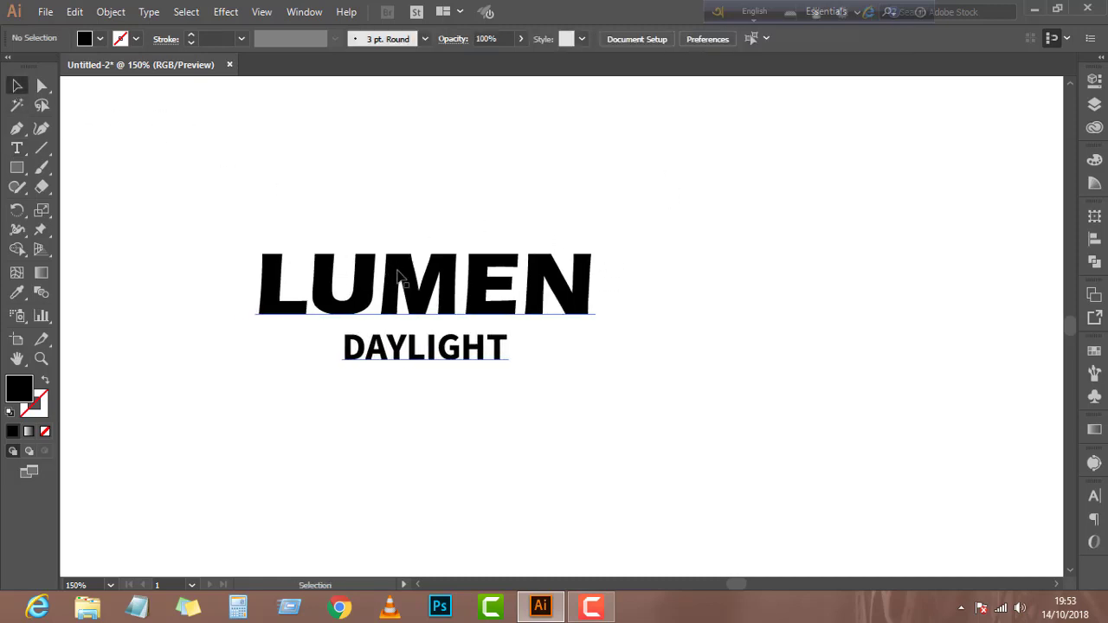
{"action": "left_click", "coordinate": [438, 309]}
{"action": "right_click", "coordinate": [437, 320]}
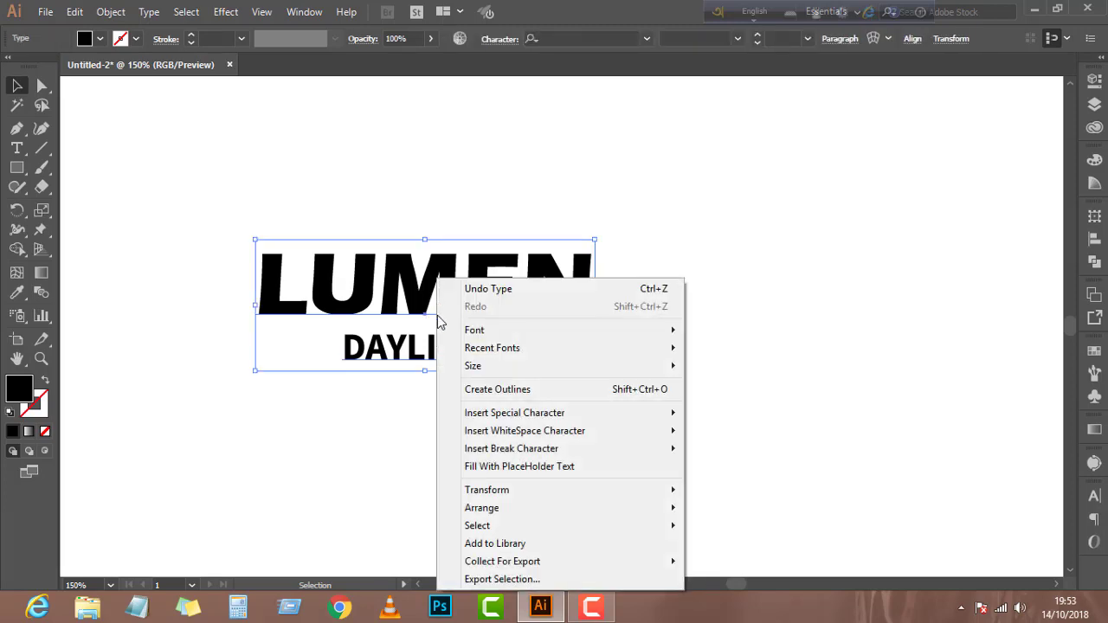
{"action": "left_click", "coordinate": [462, 394]}
{"action": "left_click_drag", "start_coordinate": [414, 294], "coordinate": [454, 294]}
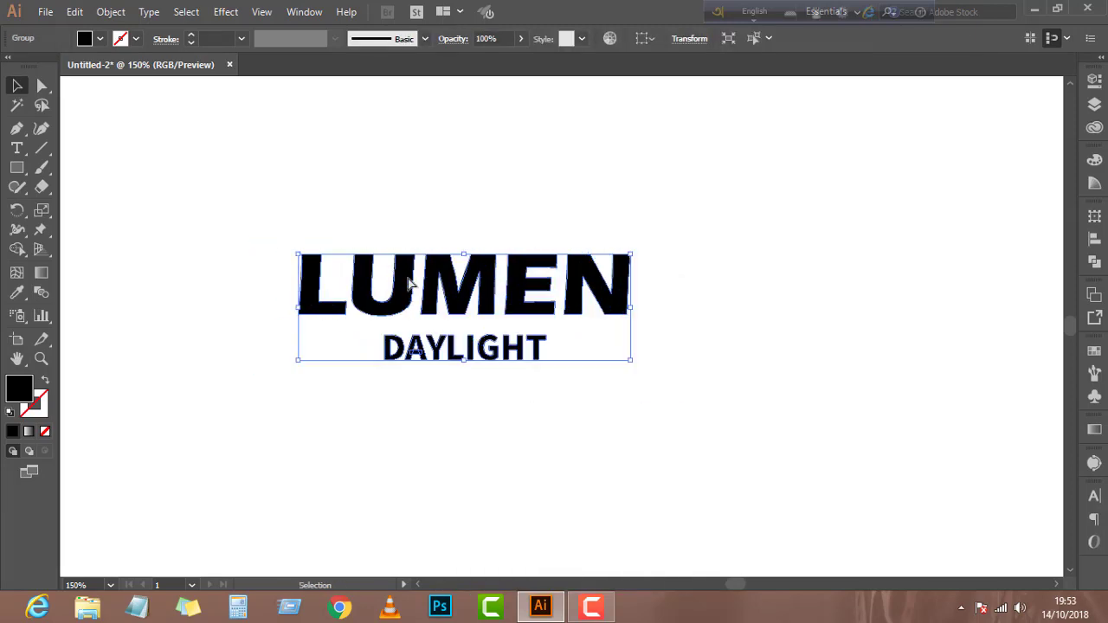
Ungroup the outlined LUMEN DAYLIGHT text into separate letters and clear the selection
{"action": "scroll", "coordinate": [454, 294], "scroll_direction": "up", "scroll_amount": 1}
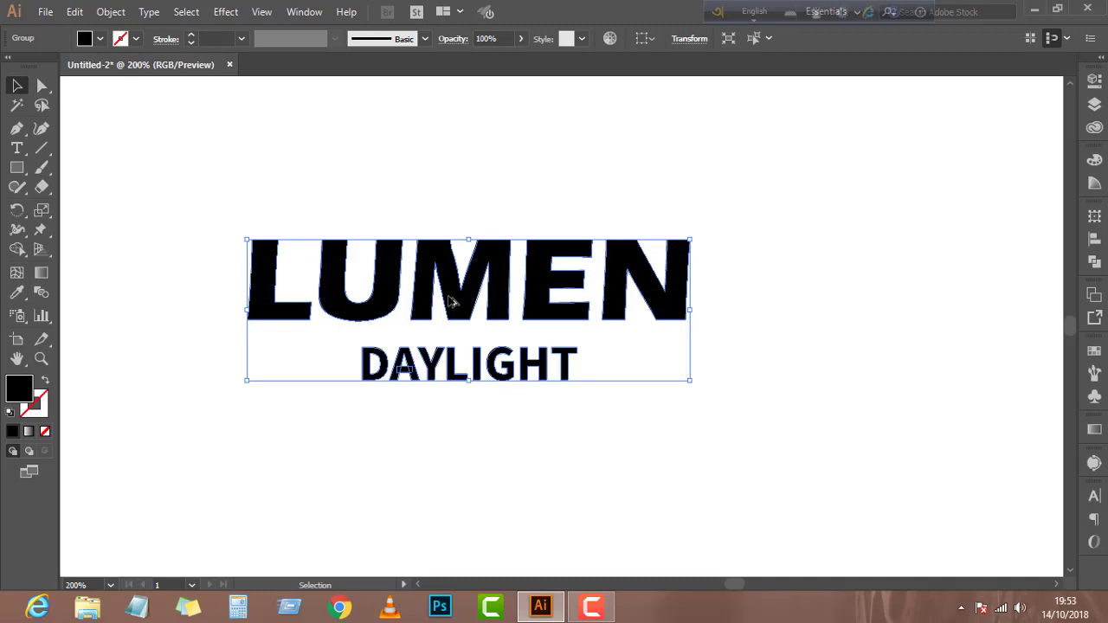
{"action": "right_click", "coordinate": [450, 301]}
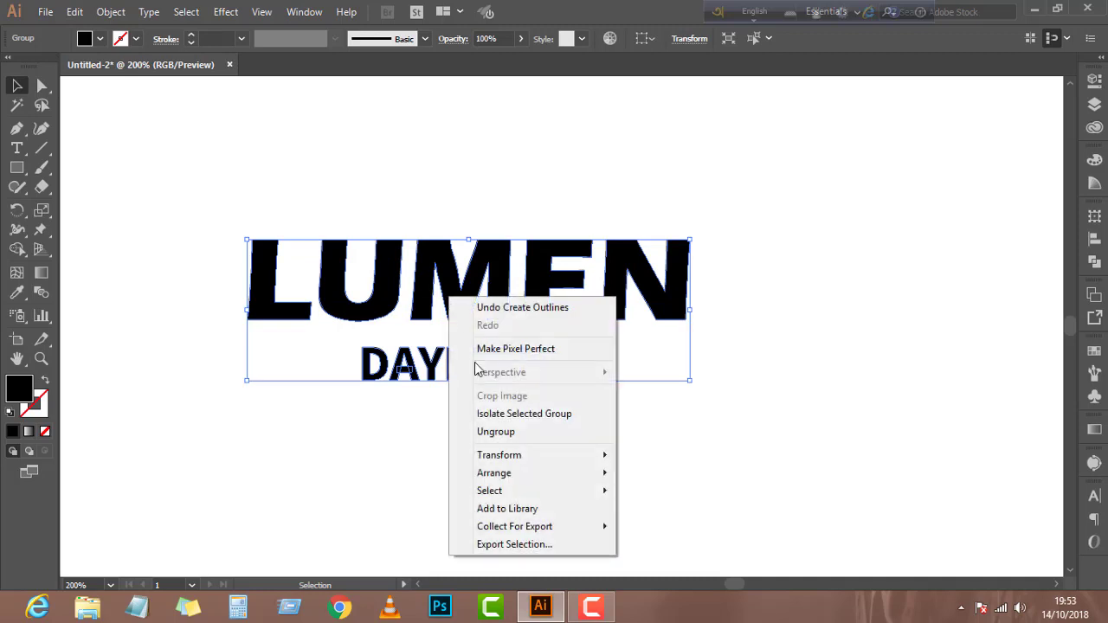
{"action": "left_click", "coordinate": [480, 433]}
{"action": "left_click", "coordinate": [448, 454]}
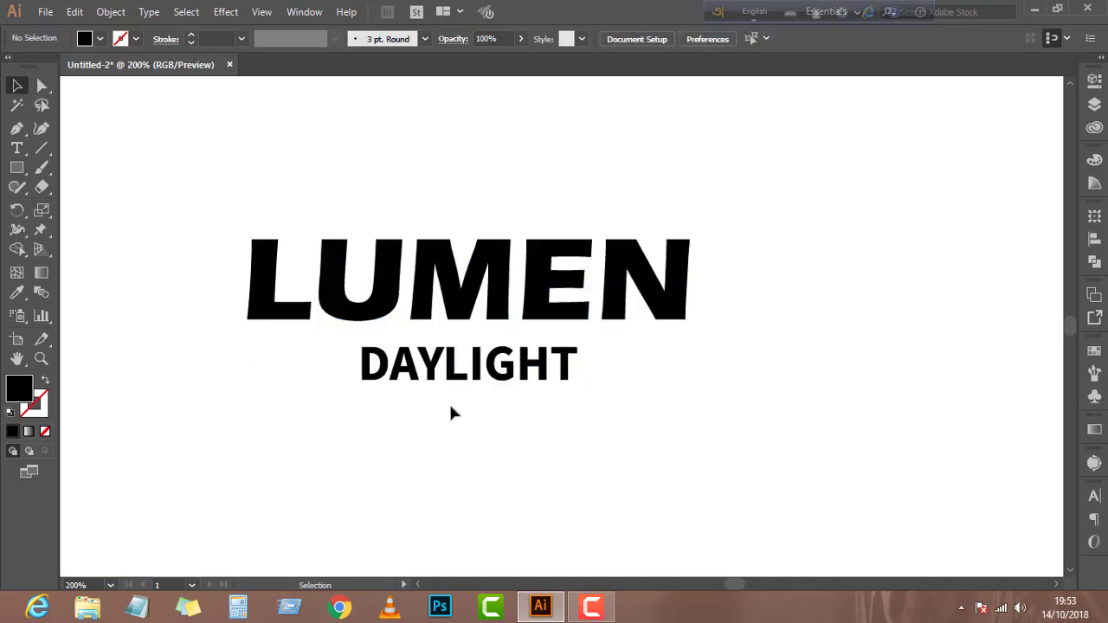
{"action": "left_click", "coordinate": [17, 169]}
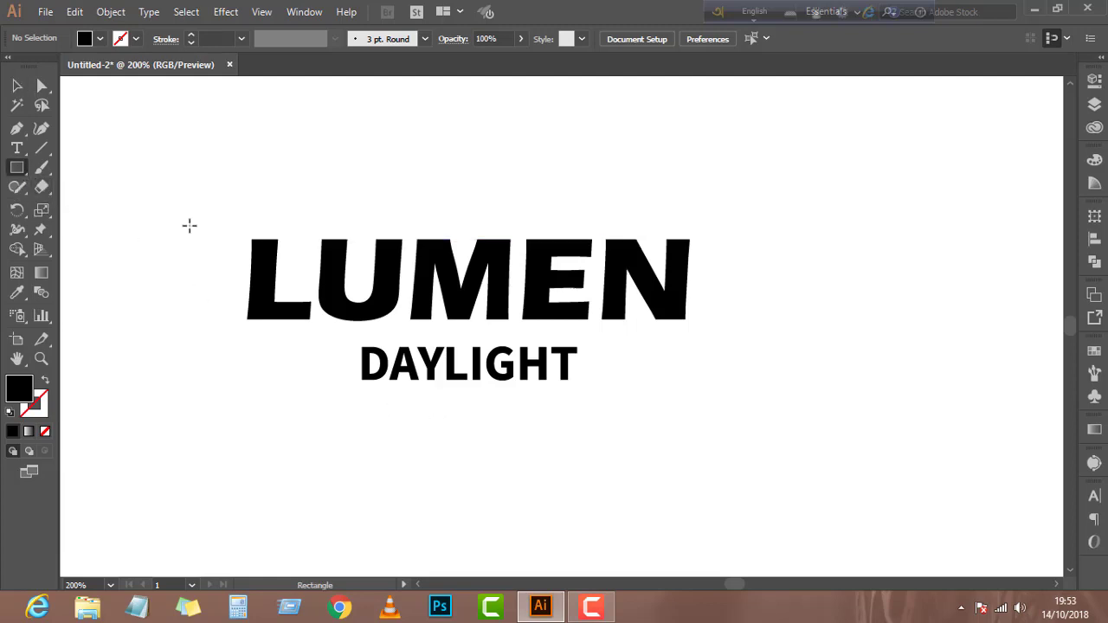
{"action": "mouse_move", "coordinate": [209, 222]}
{"action": "left_mouse_down"}
{"action": "mouse_move", "coordinate": [287, 309]}
{"action": "mouse_move", "coordinate": [515, 350]}
{"action": "left_mouse_up"}
{"action": "key", "text": "ctrl+z"}
{"action": "key", "text": "ctrl+z"}
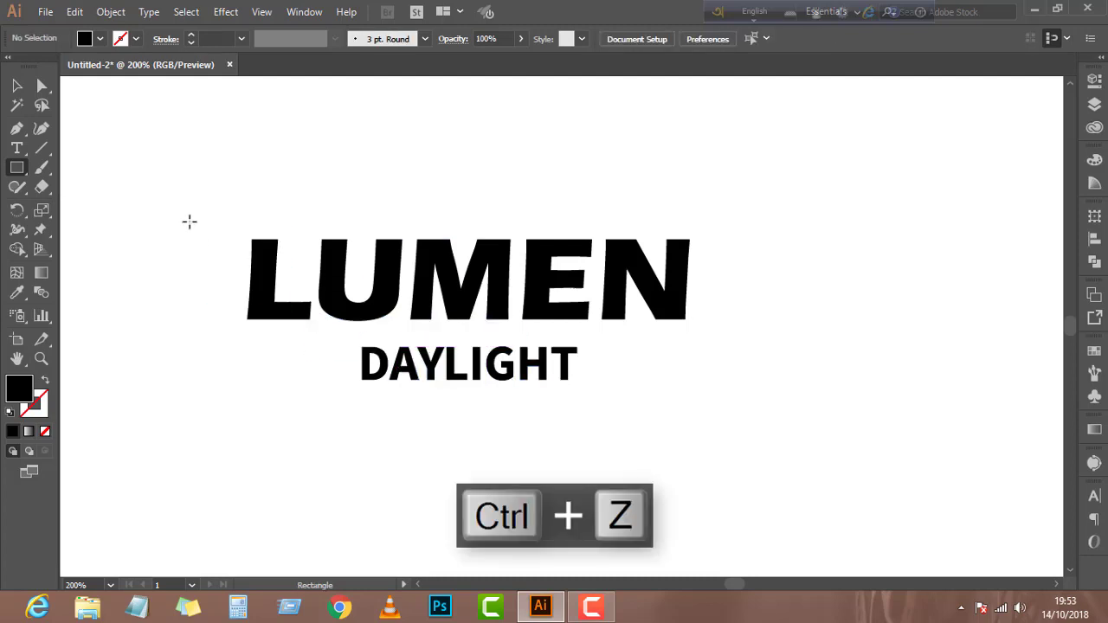
Draw a rectangle around LUMEN with its lower edge crossing DAYLIGHT, and give it no fill and a 4 pt black stroke
{"action": "left_click_drag", "start_coordinate": [200, 217], "coordinate": [715, 366]}
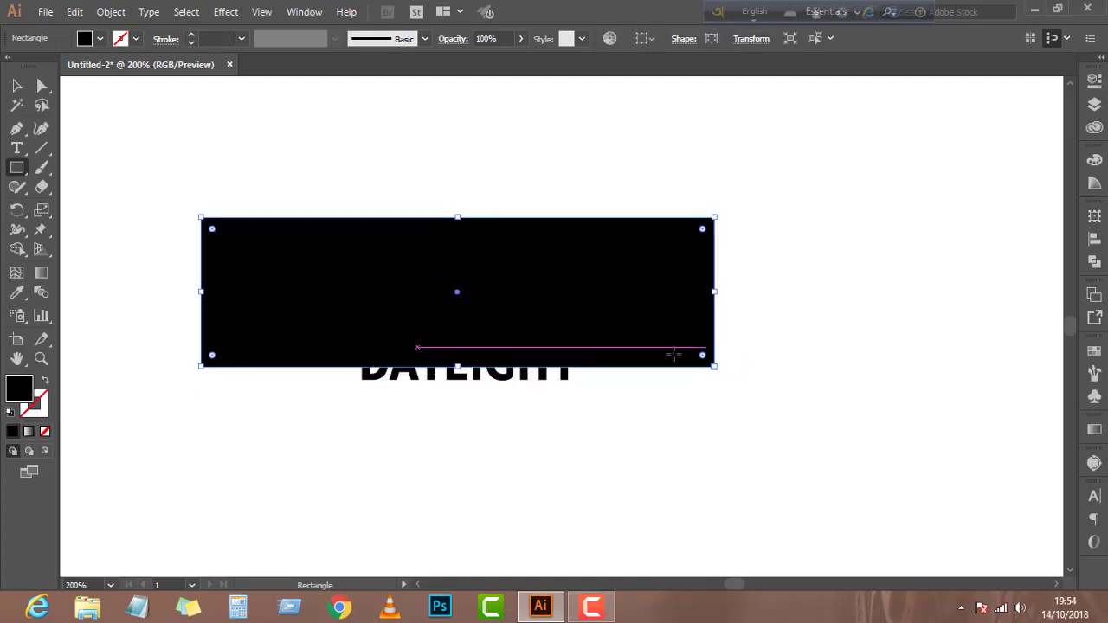
{"action": "left_click", "coordinate": [45, 382]}
{"action": "left_click", "coordinate": [224, 39]}
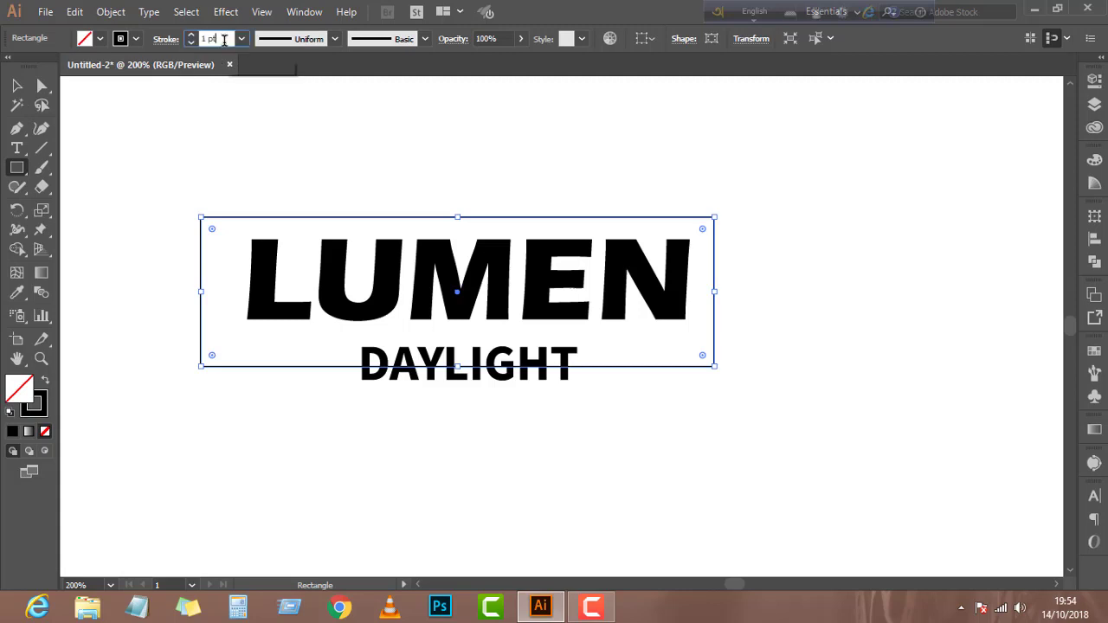
{"action": "scroll", "coordinate": [225, 40], "scroll_direction": "up", "scroll_amount": 4}
{"action": "scroll", "coordinate": [224, 39], "scroll_direction": "down", "scroll_amount": 2}
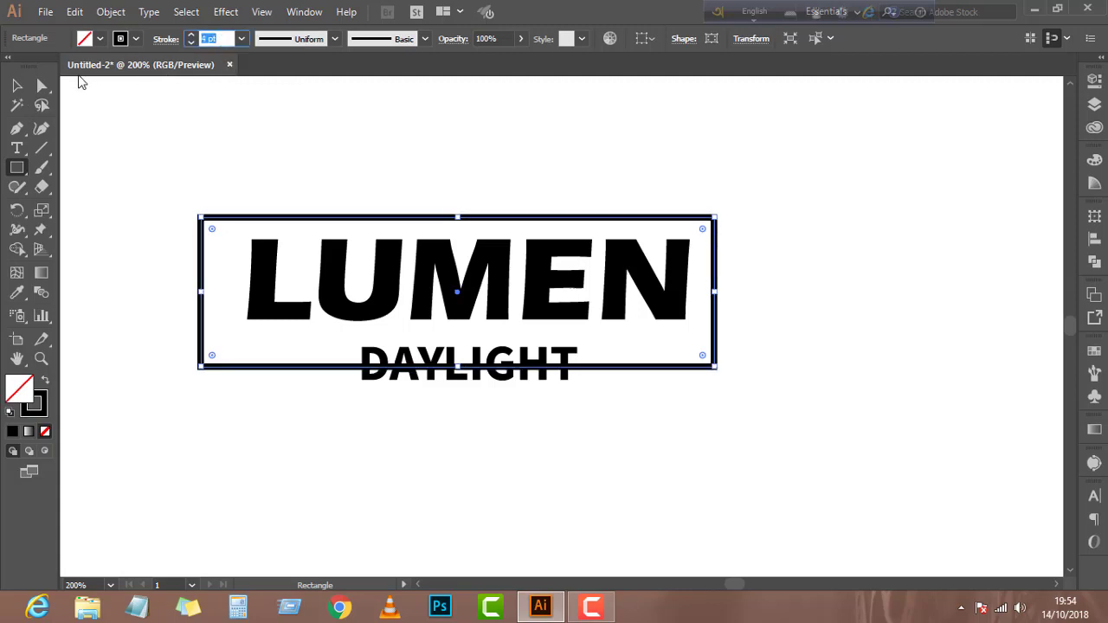
{"action": "left_click", "coordinate": [18, 87]}
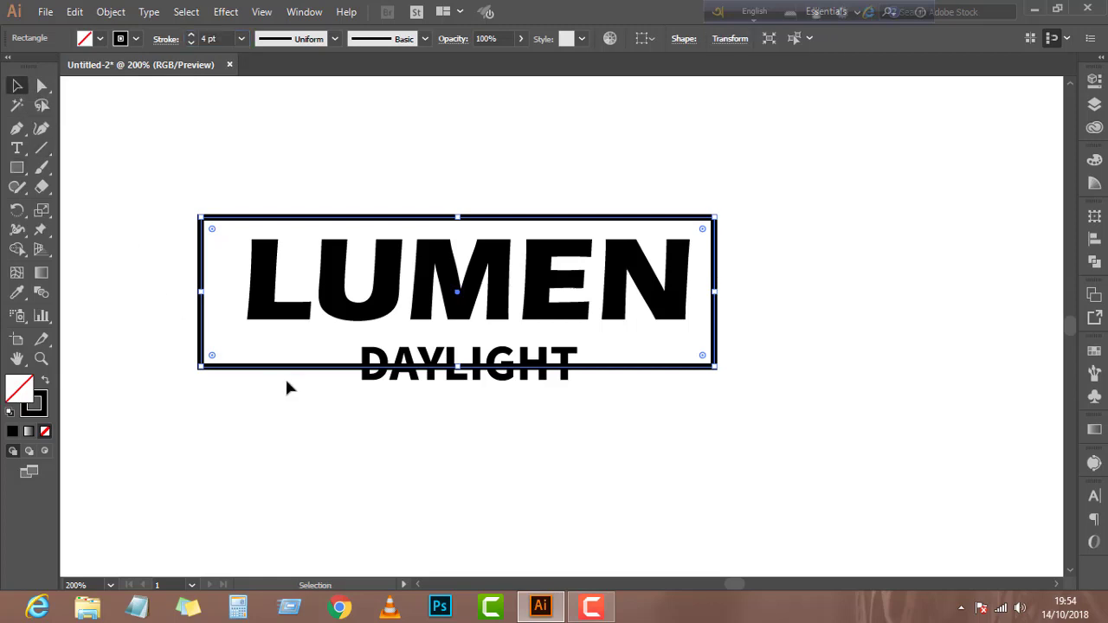
{"action": "left_click", "coordinate": [466, 459]}
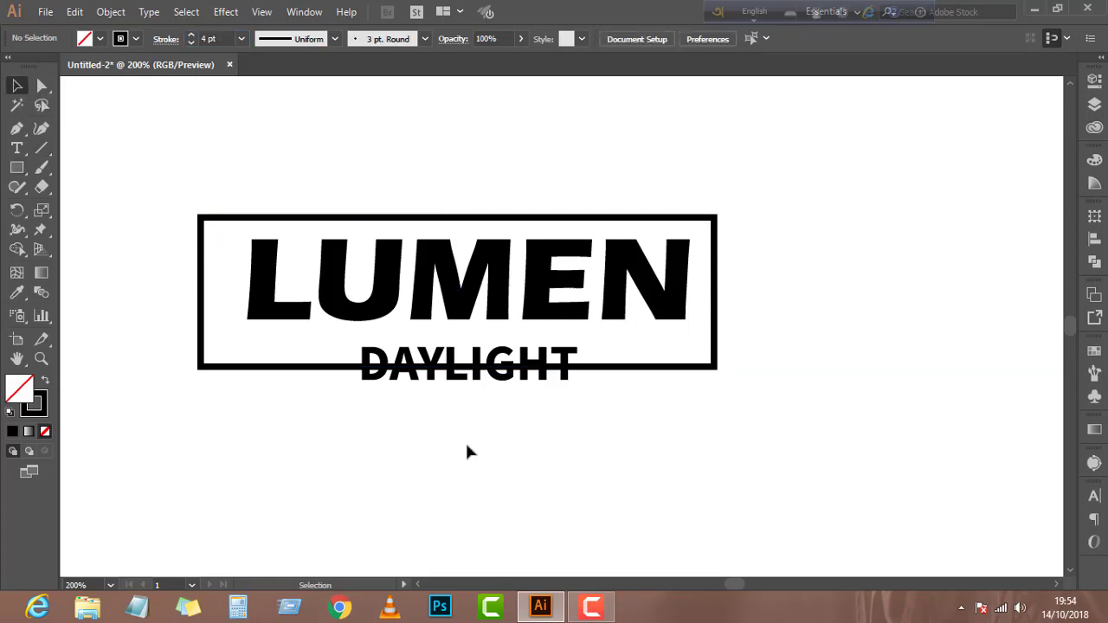
Widen the rectangular frame slightly on its right side to even out the margins around LUMEN
{"action": "left_click", "coordinate": [717, 249]}
{"action": "left_click_drag", "start_coordinate": [719, 216], "coordinate": [730, 218]}
{"action": "left_click_drag", "start_coordinate": [717, 292], "coordinate": [730, 291]}
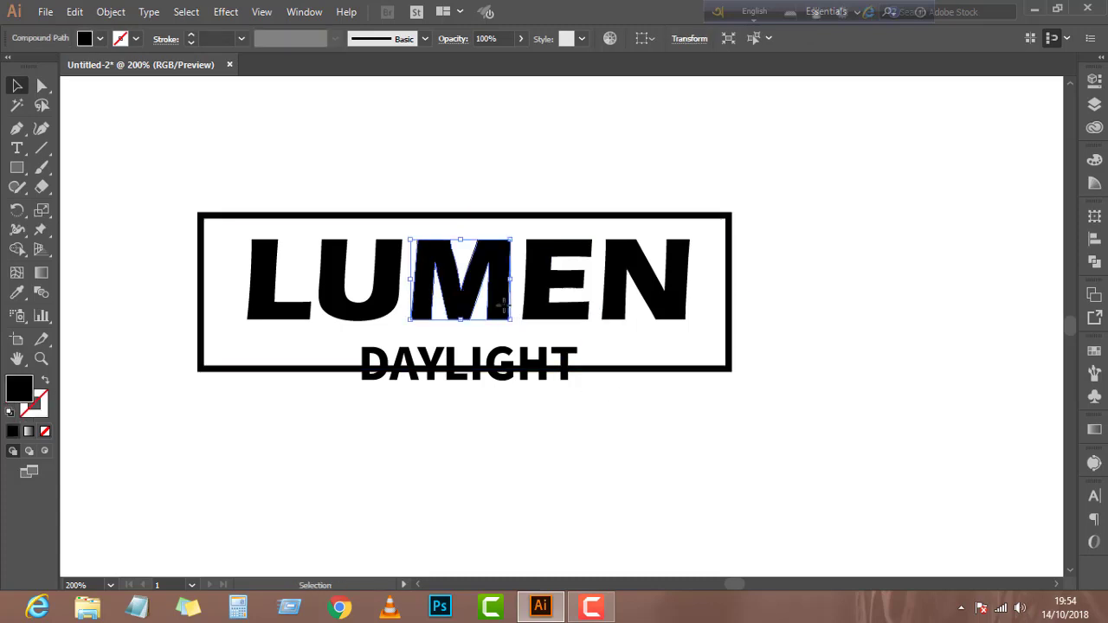
{"action": "left_click", "coordinate": [511, 414]}
Group the LUMEN letters and center the group horizontally with the rectangular frame
{"action": "left_click_drag", "start_coordinate": [234, 258], "coordinate": [701, 290]}
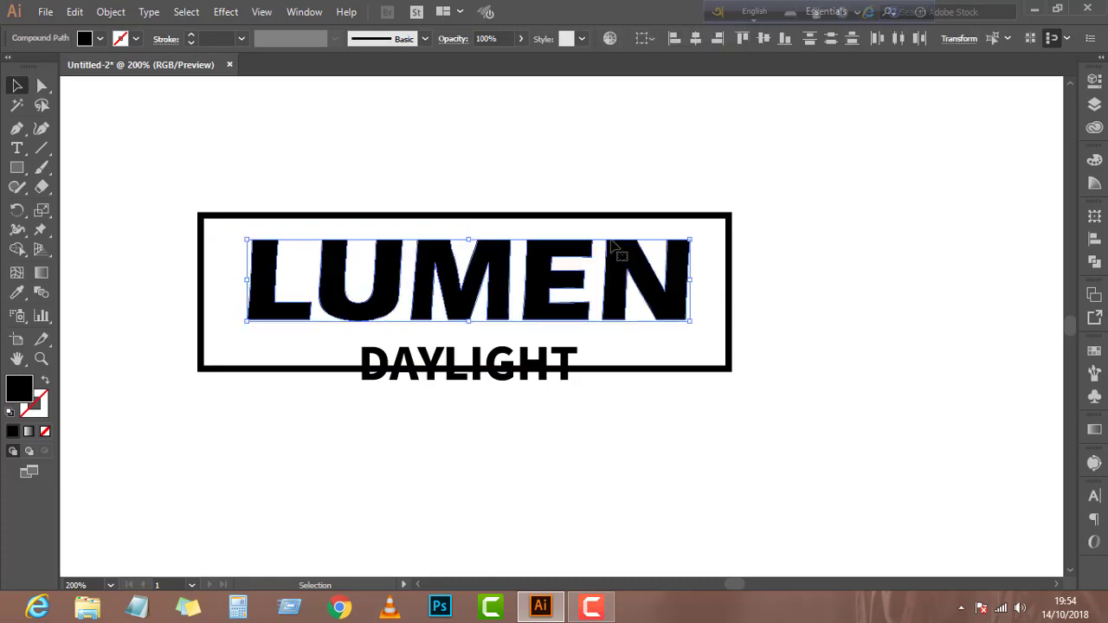
{"action": "key", "text": "ctrl+g"}
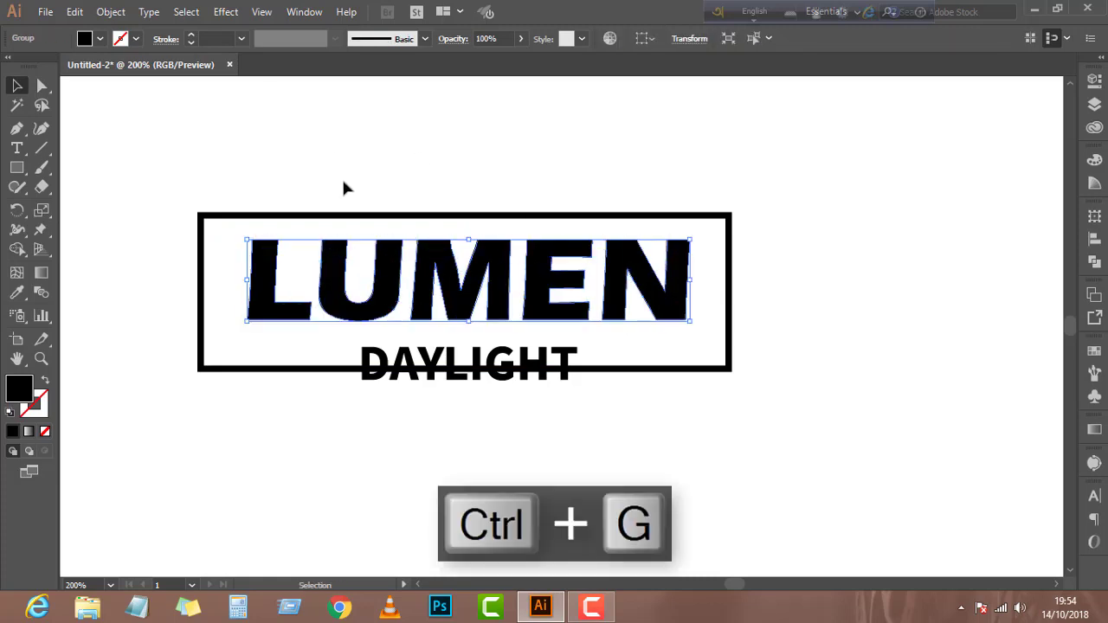
{"action": "left_click", "coordinate": [354, 216], "text": "shift"}
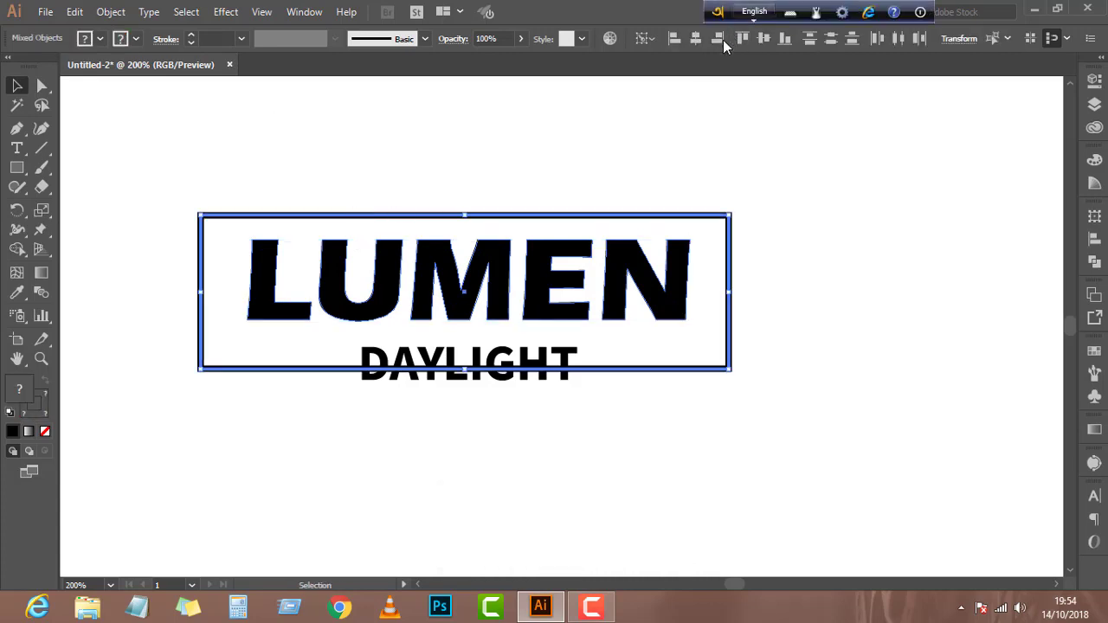
{"action": "left_click", "coordinate": [695, 39]}
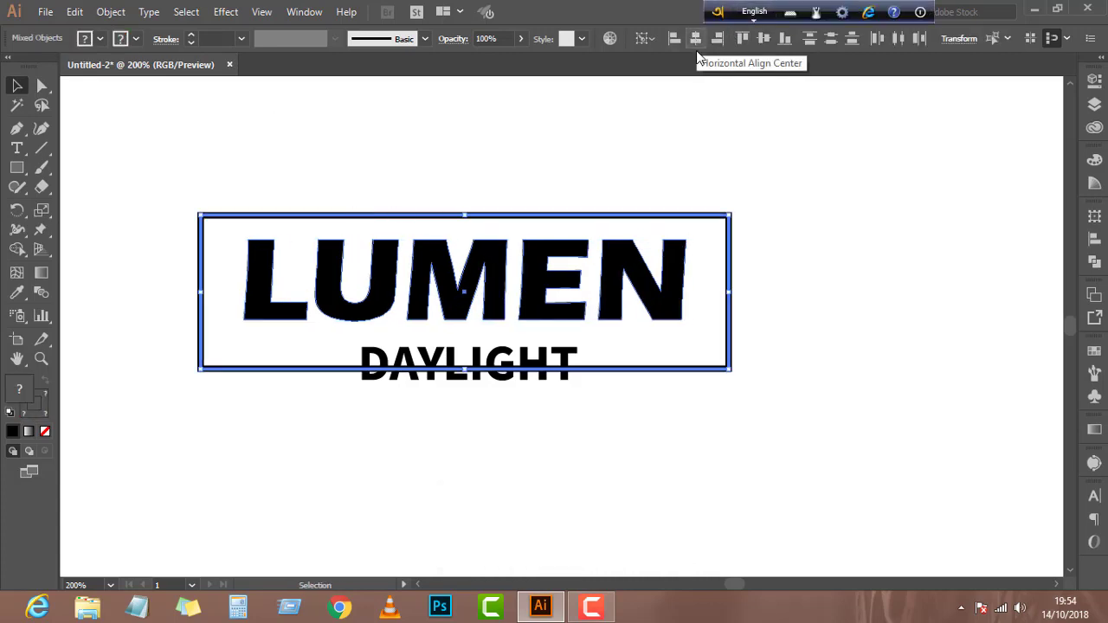
{"action": "left_click", "coordinate": [610, 139]}
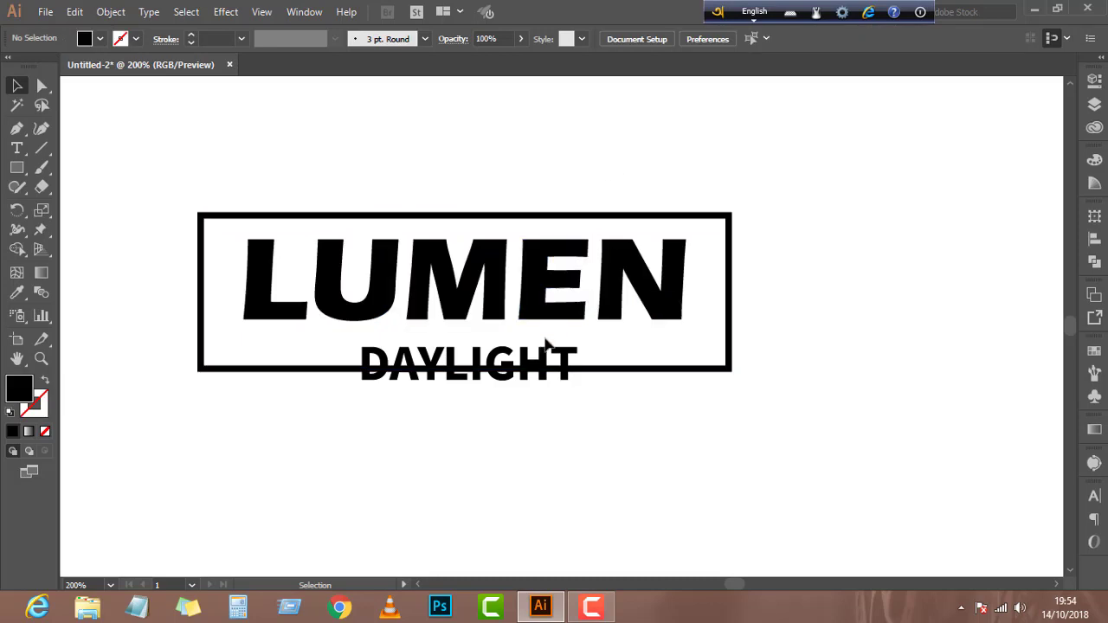
{"action": "left_click_drag", "start_coordinate": [343, 344], "coordinate": [603, 374]}
{"action": "left_click", "coordinate": [602, 371], "text": "shift"}
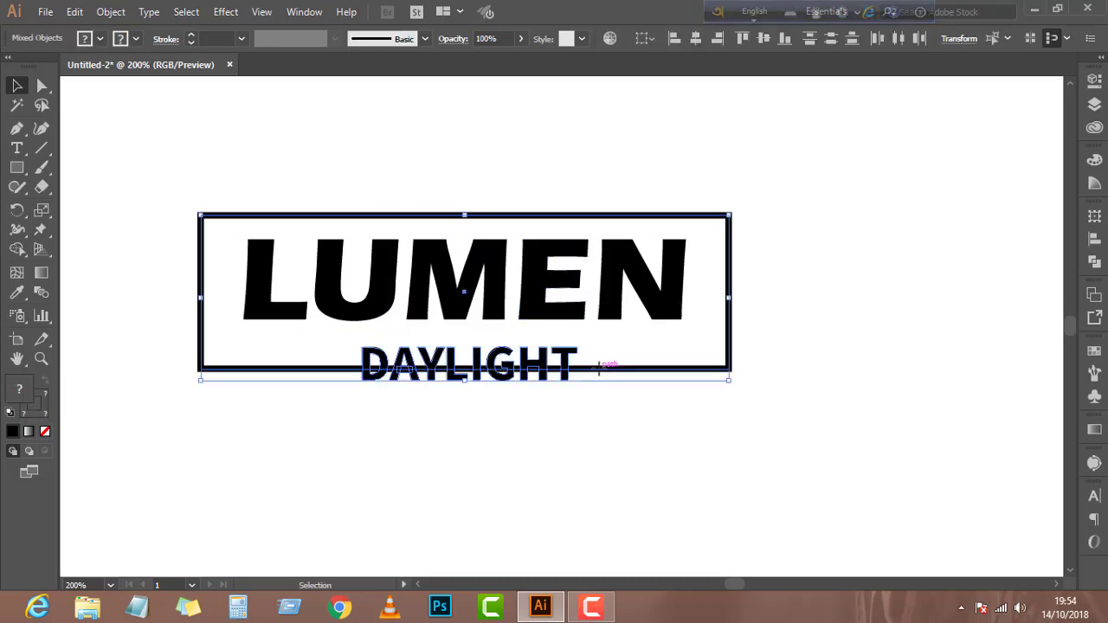
{"action": "left_click", "coordinate": [595, 349]}
{"action": "left_click_drag", "start_coordinate": [568, 352], "coordinate": [505, 359]}
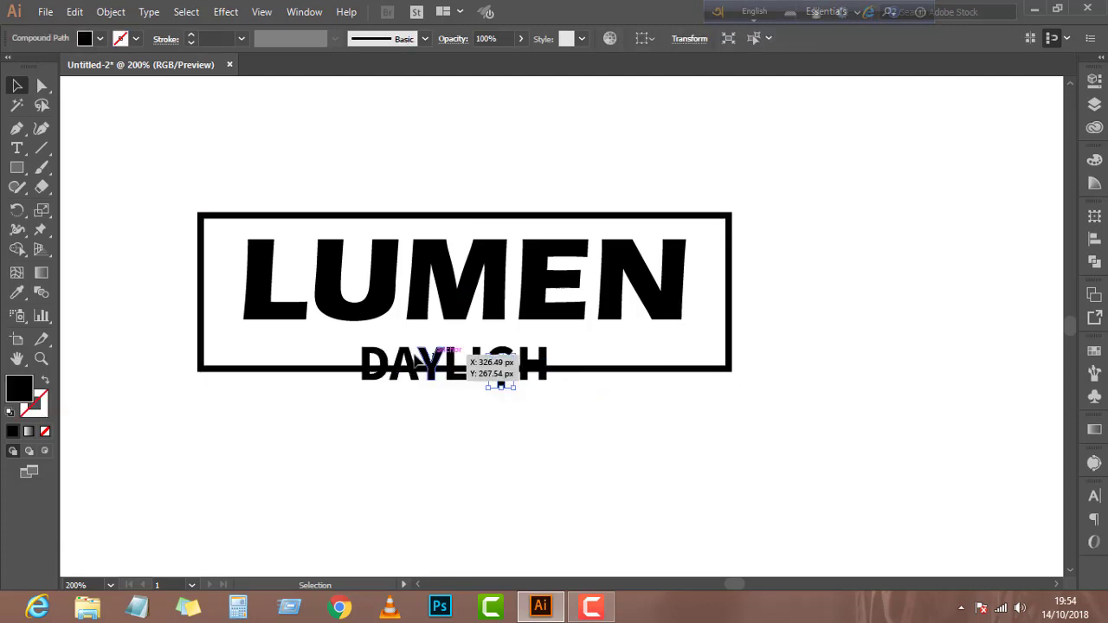
{"action": "left_click_drag", "start_coordinate": [410, 363], "coordinate": [383, 361]}
{"action": "key", "text": "ctrl+z"}
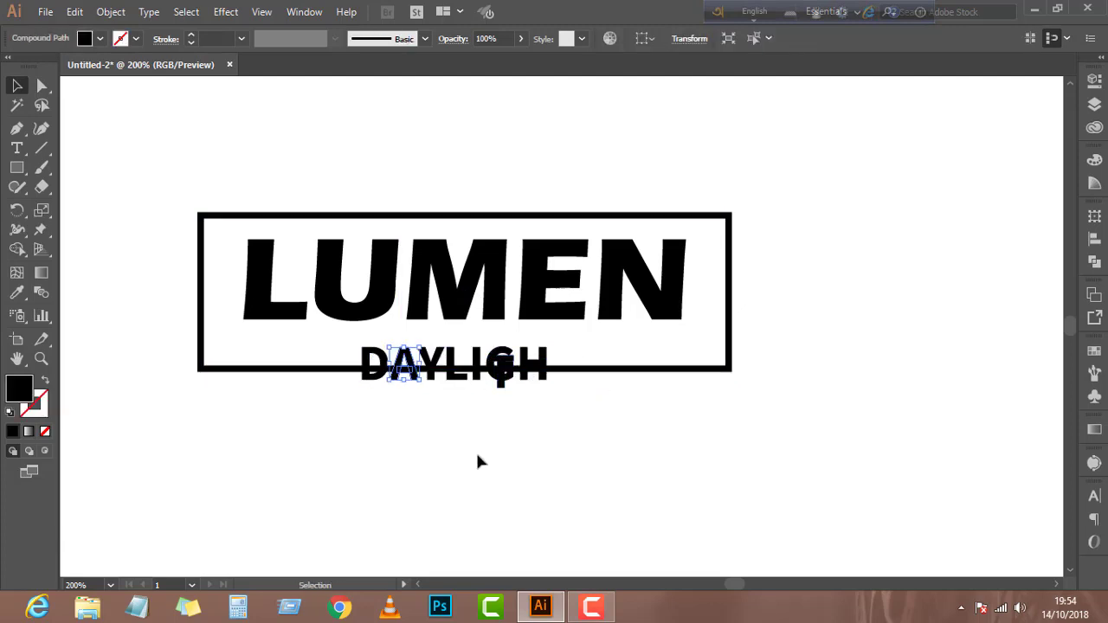
{"action": "key", "text": "ctrl+z"}
{"action": "key", "text": "ctrl+z"}
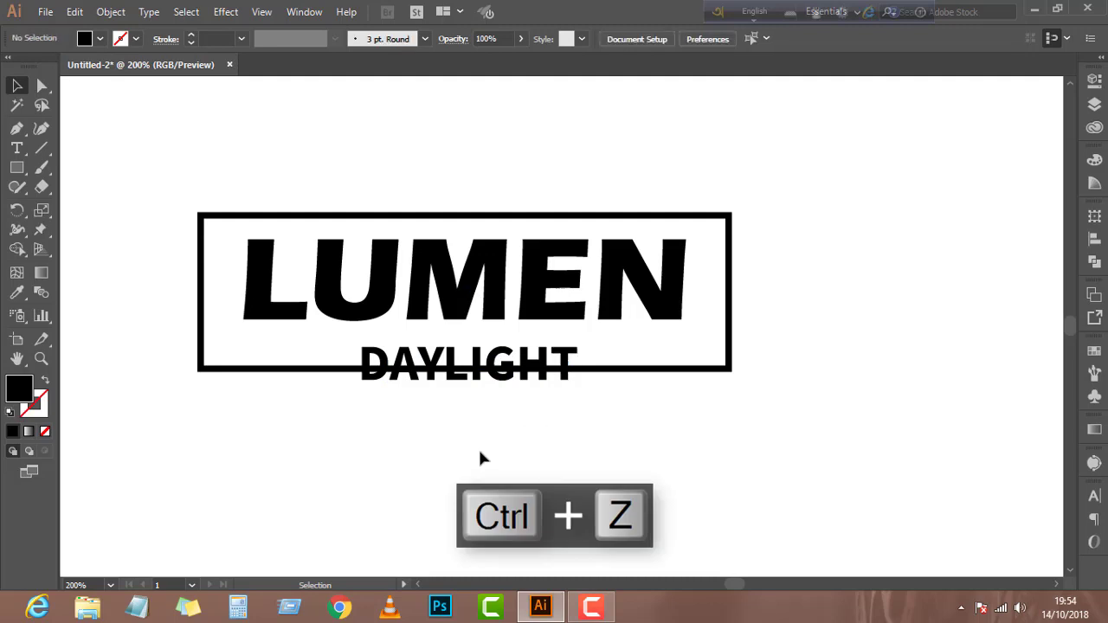
Group the DAYLIGHT letters and center the group horizontally with the rectangular frame
{"action": "left_click_drag", "start_coordinate": [341, 334], "coordinate": [592, 363]}
{"action": "key", "text": "ctrl+g"}
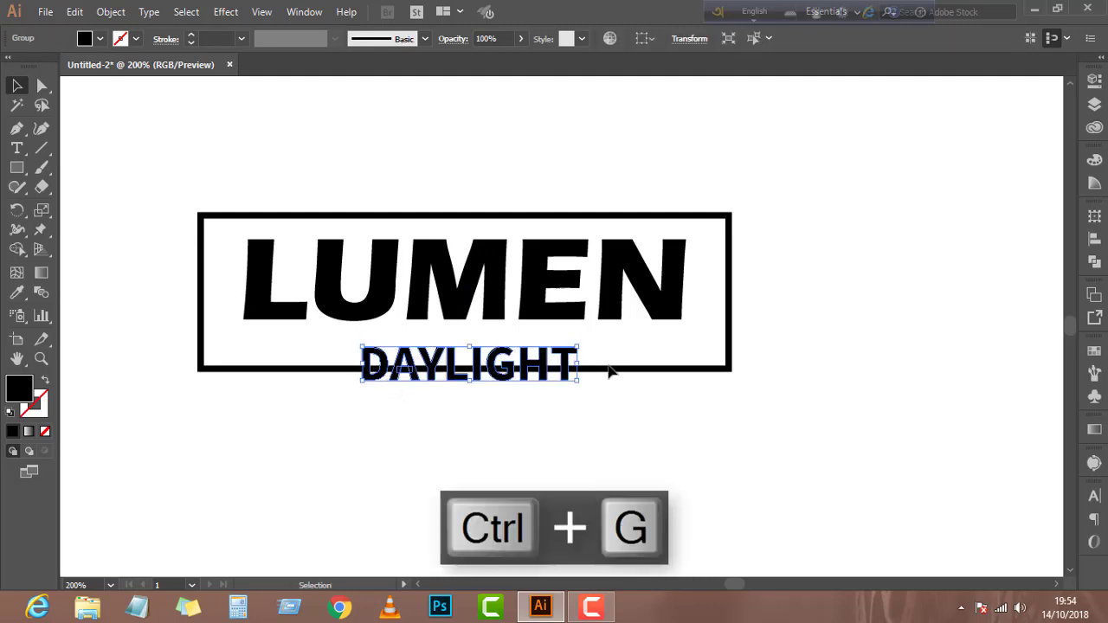
{"action": "left_click", "coordinate": [609, 370], "text": "shift"}
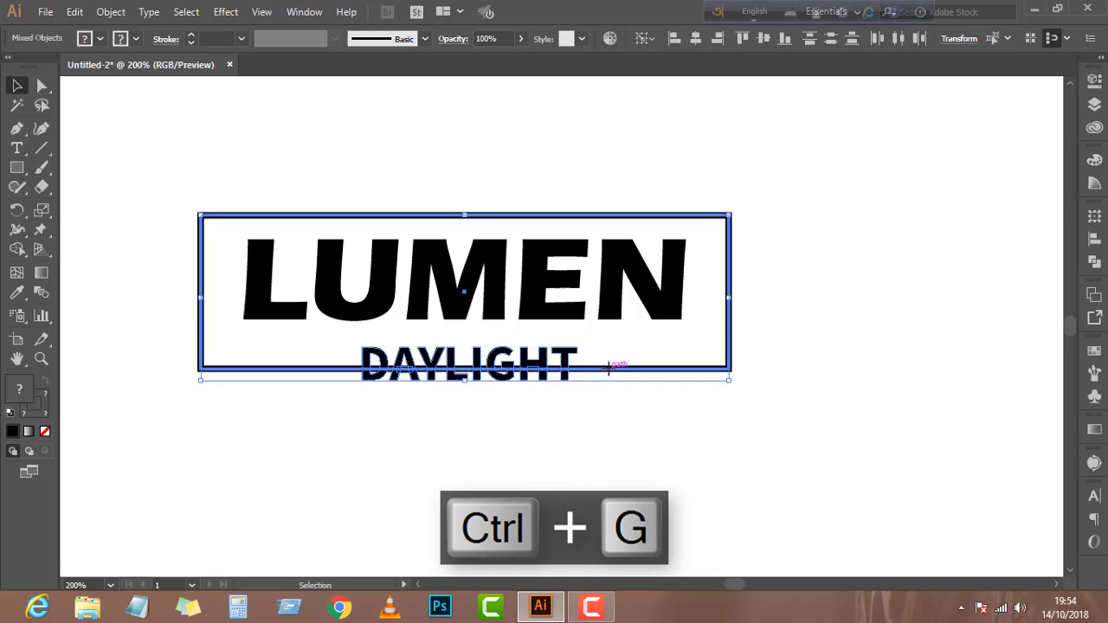
{"action": "left_click", "coordinate": [695, 39]}
{"action": "left_click", "coordinate": [571, 158]}
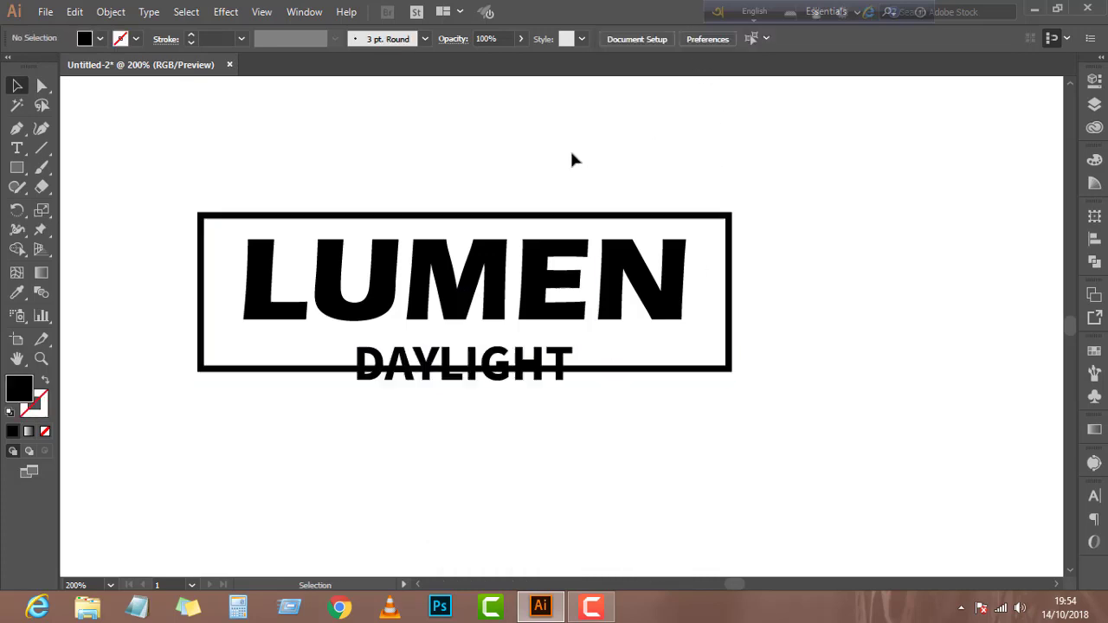
Convert the rectangular frame's stroke into an outlined shape with Outline Stroke
{"action": "left_click", "coordinate": [458, 215]}
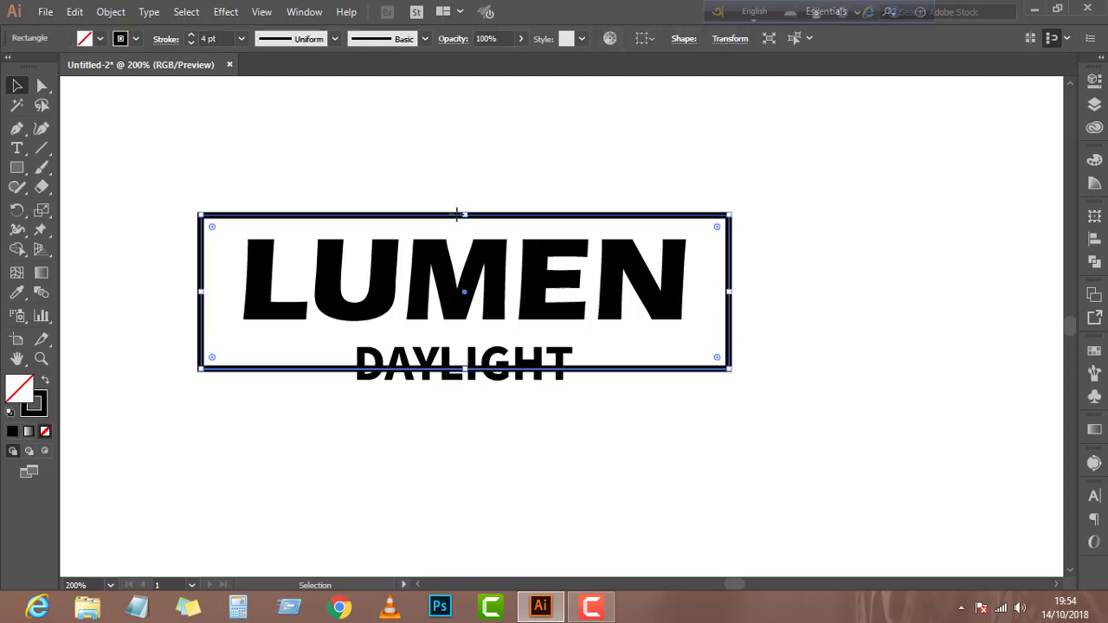
{"action": "left_click", "coordinate": [107, 12]}
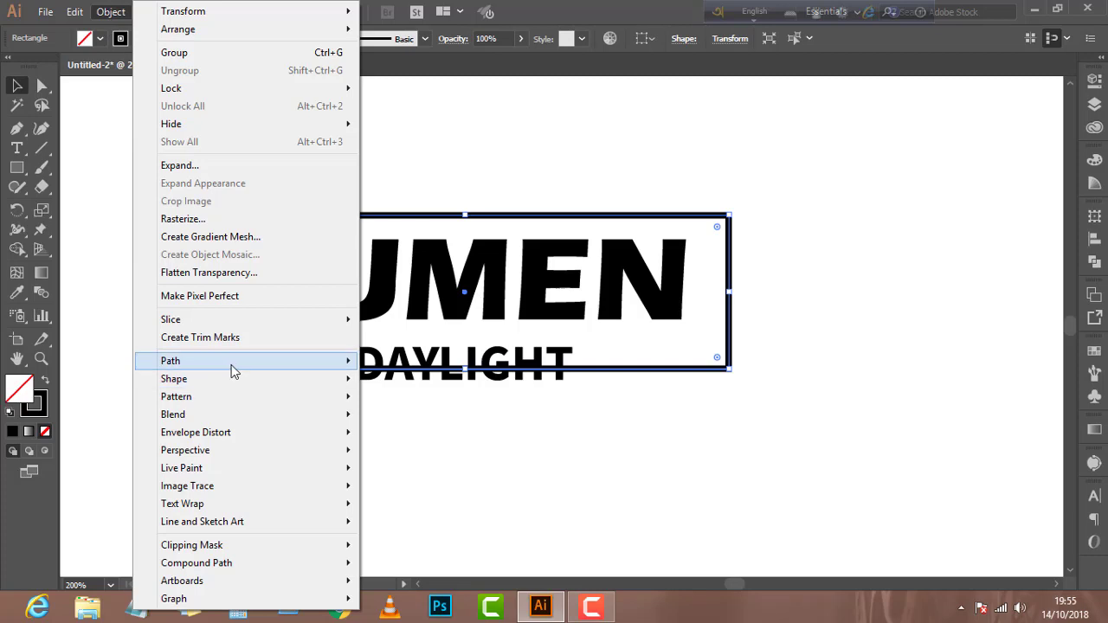
{"action": "mouse_move", "coordinate": [253, 367]}
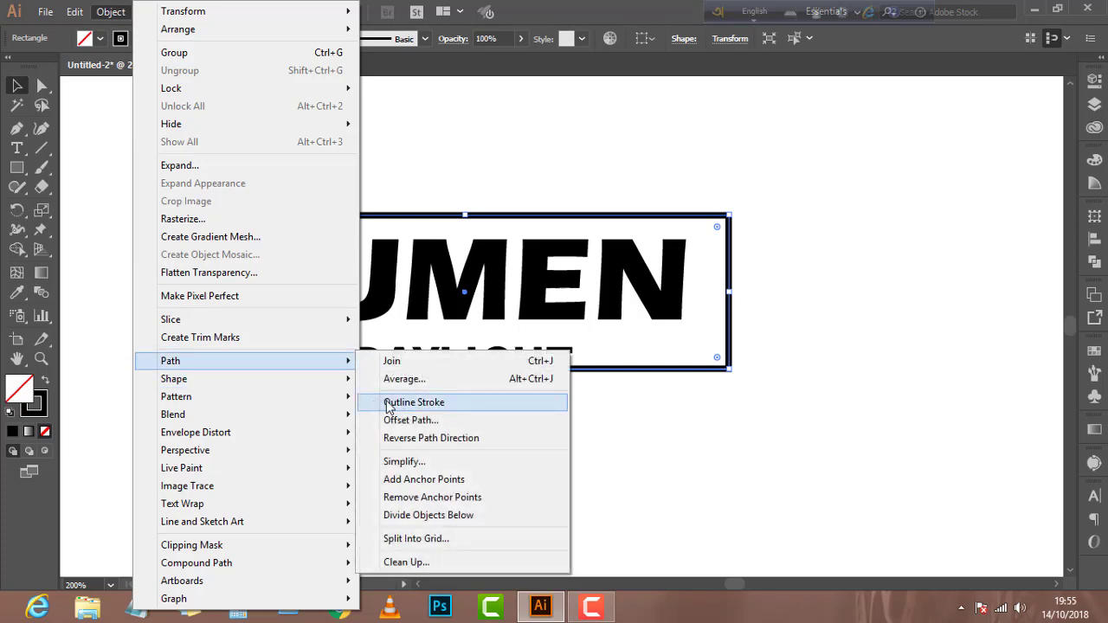
{"action": "left_click", "coordinate": [386, 403]}
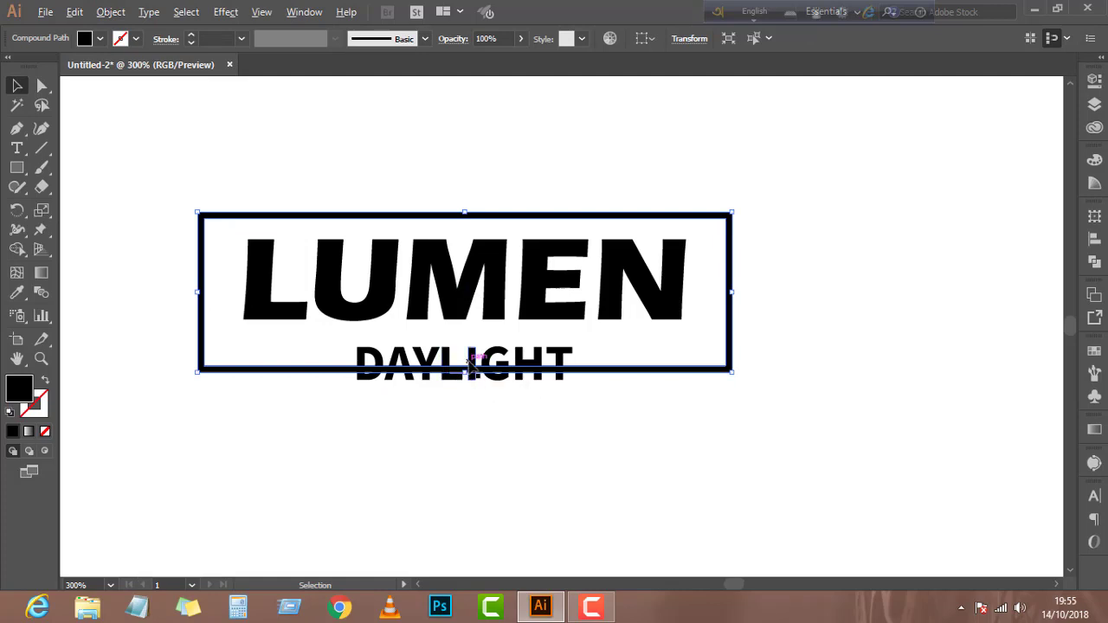
{"action": "scroll", "coordinate": [469, 362], "scroll_direction": "up", "scroll_amount": 2}
{"action": "scroll", "coordinate": [447, 376], "scroll_direction": "left", "scroll_amount": 1}
{"action": "left_click", "coordinate": [434, 465]}
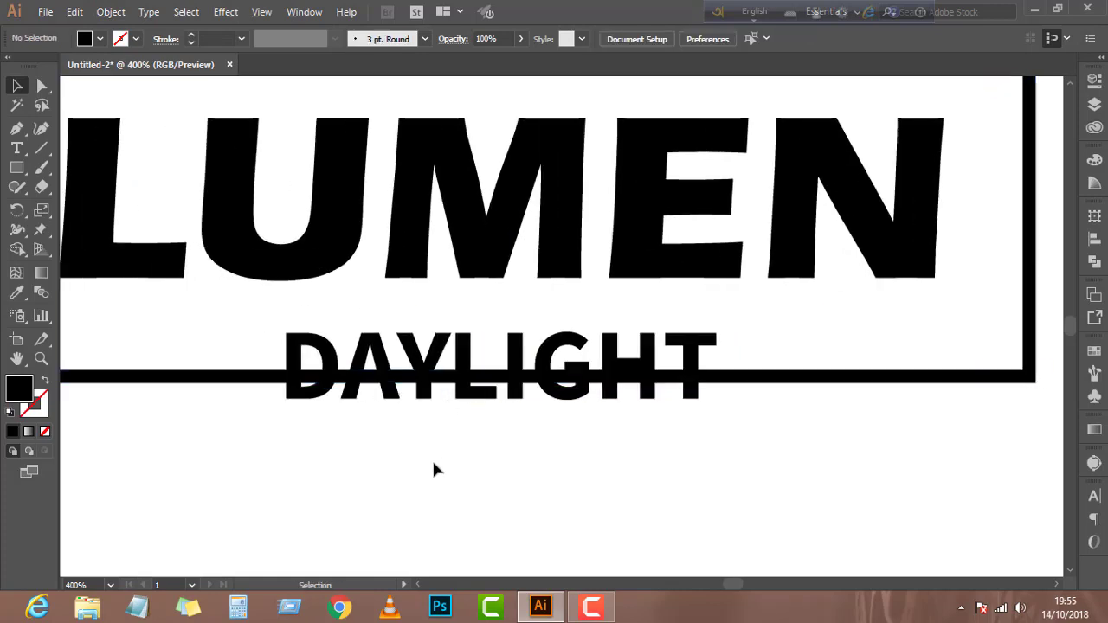
Draw a black rectangle with no stroke covering all of DAYLIGHT, and lower its opacity to 84%
{"action": "left_click", "coordinate": [326, 395]}
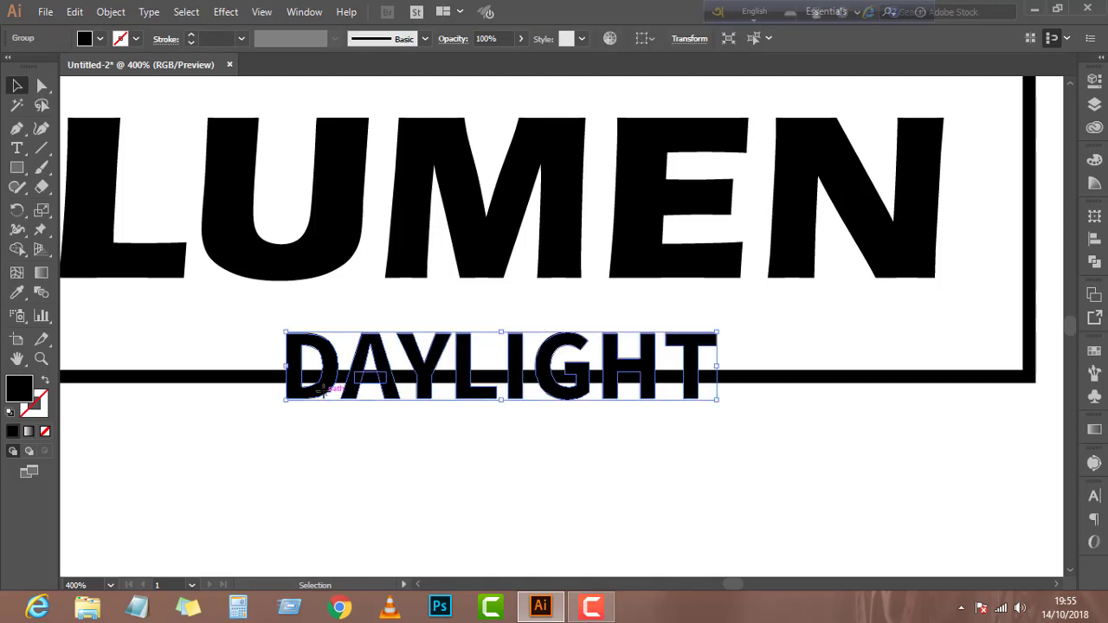
{"action": "left_click", "coordinate": [334, 459]}
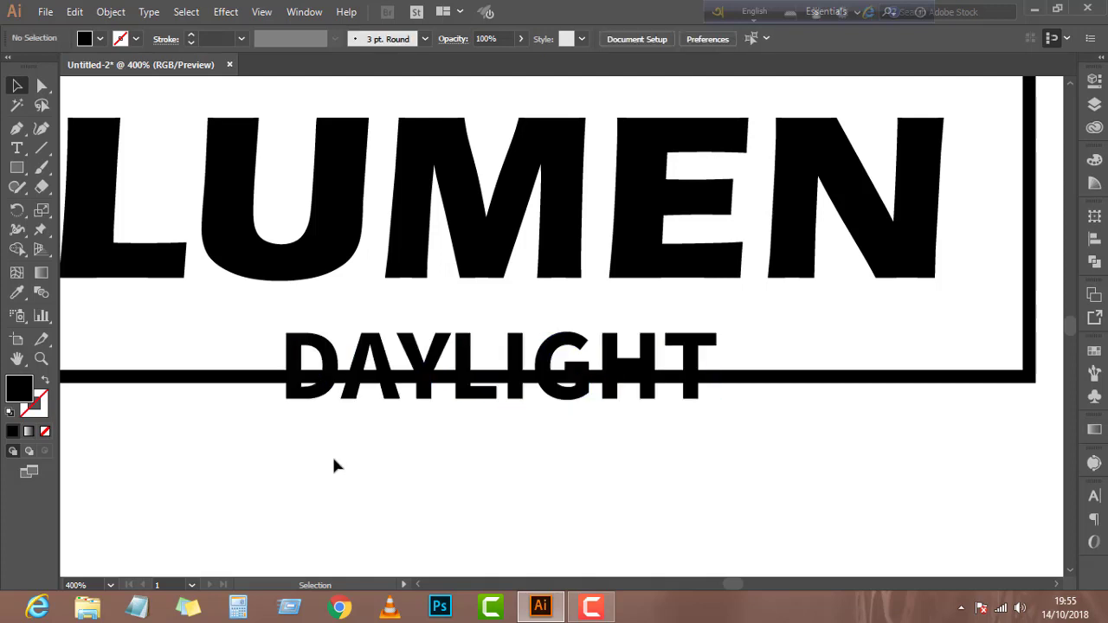
{"action": "left_click", "coordinate": [19, 170]}
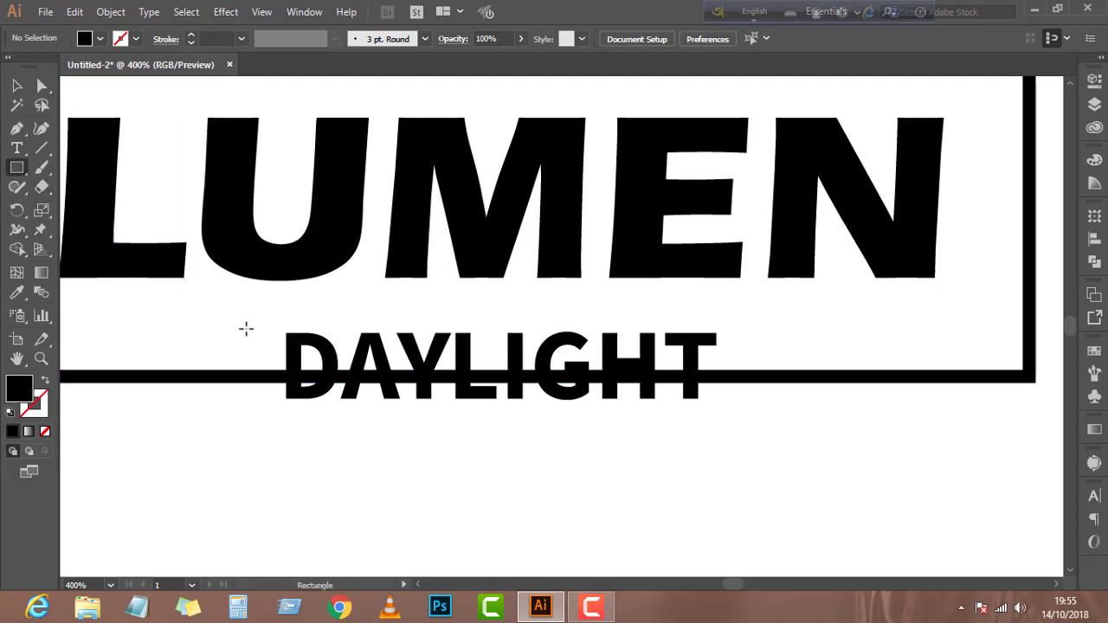
{"action": "left_click_drag", "start_coordinate": [257, 326], "coordinate": [732, 419]}
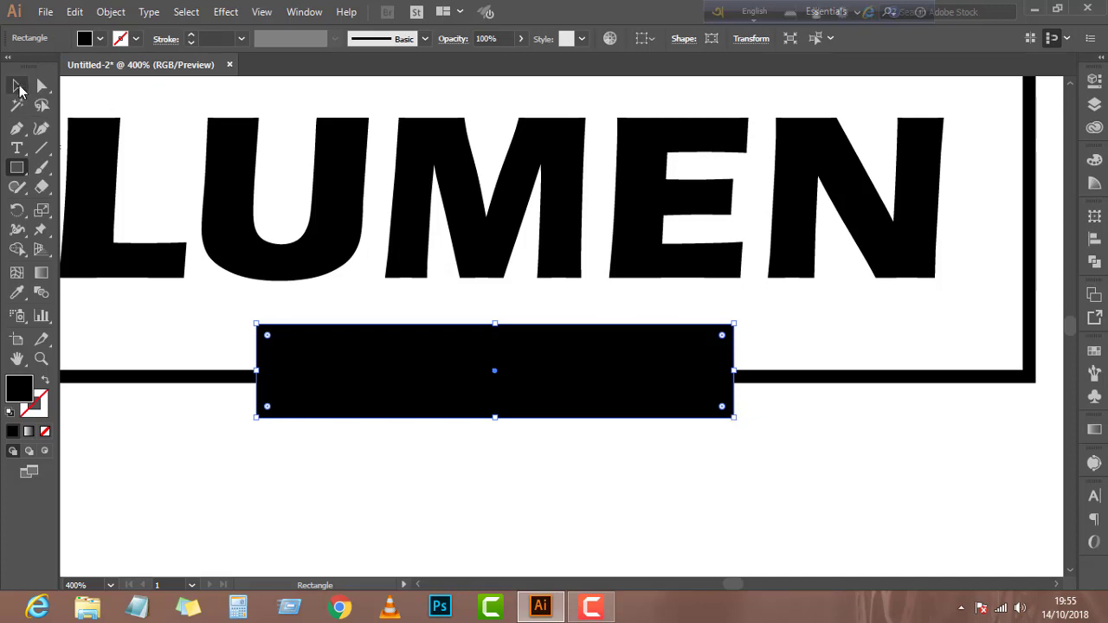
{"action": "left_click", "coordinate": [19, 90]}
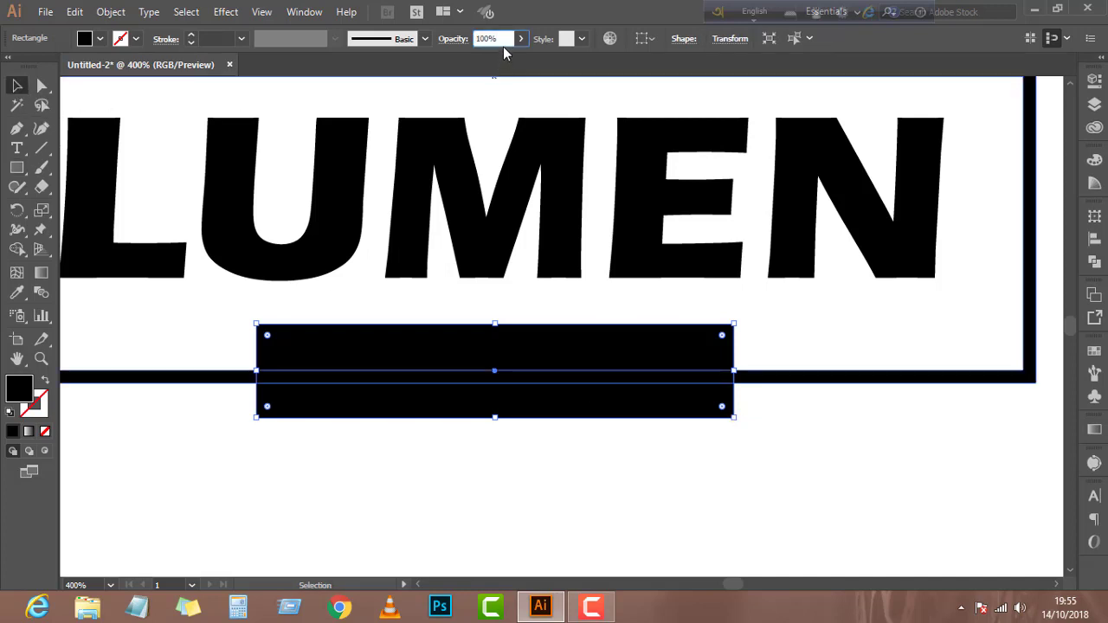
{"action": "scroll", "coordinate": [502, 38], "scroll_direction": "down", "scroll_amount": 16}
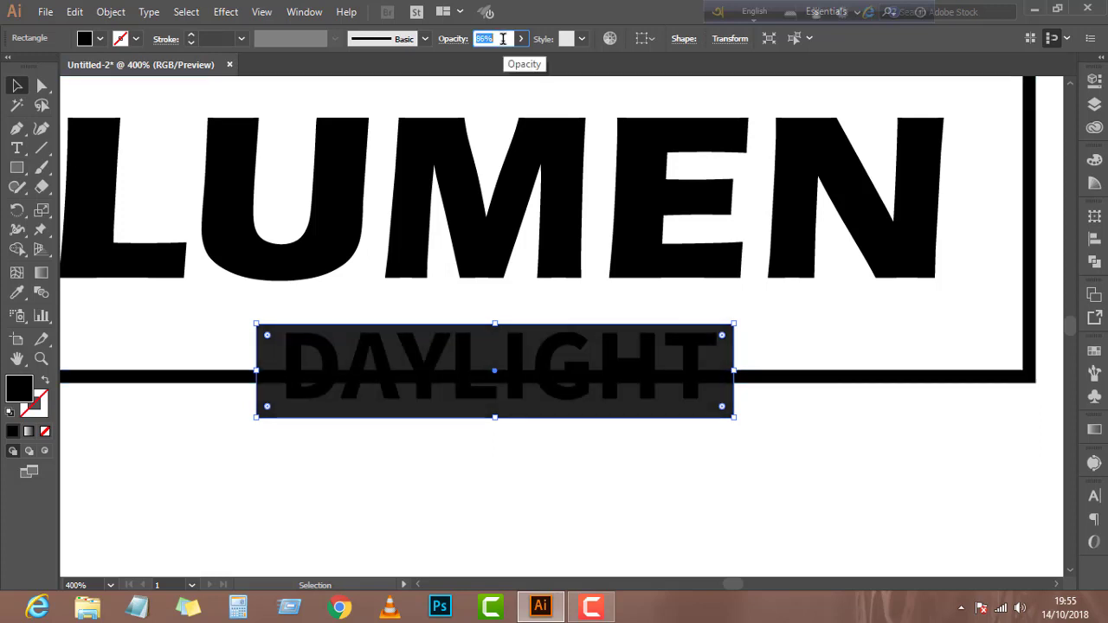
{"action": "left_click_drag", "start_coordinate": [491, 439], "coordinate": [547, 363]}
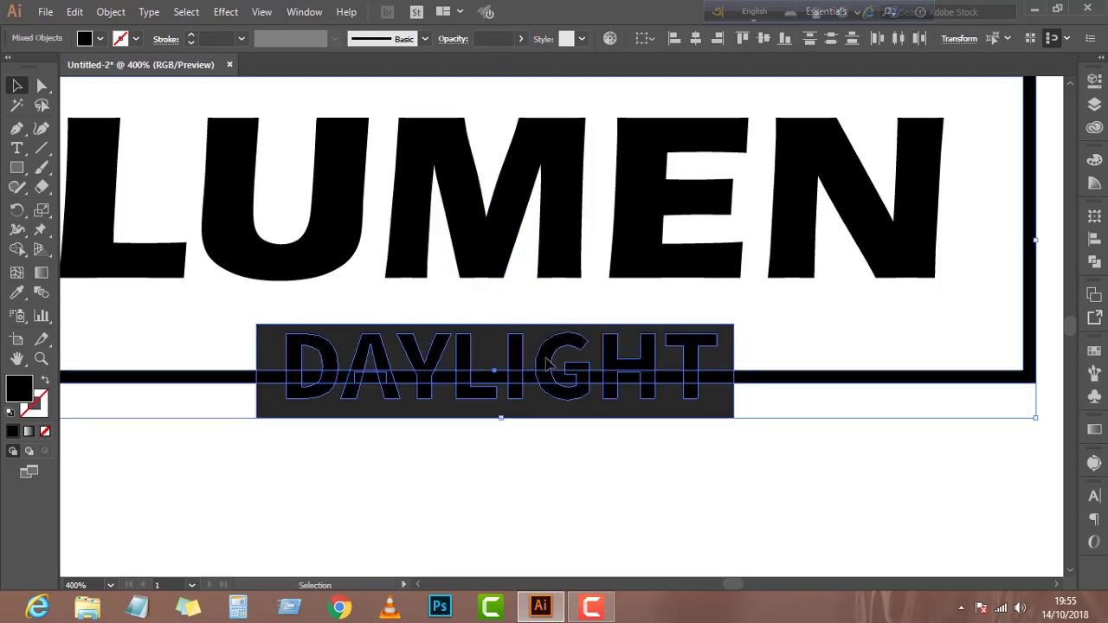
{"action": "left_click", "coordinate": [774, 379], "text": "shift"}
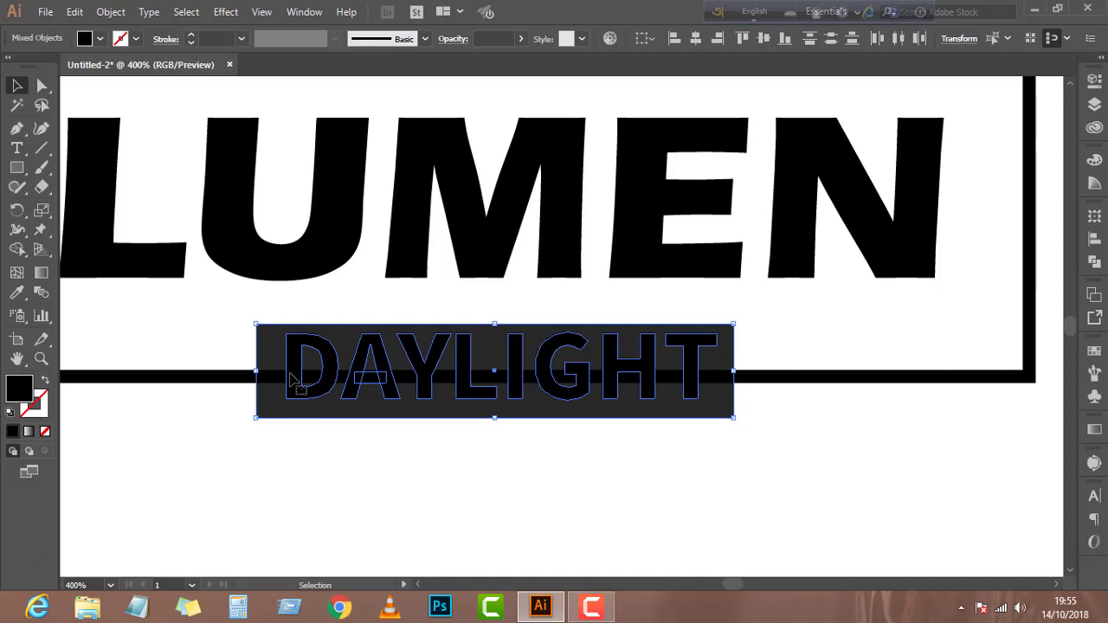
{"action": "left_click", "coordinate": [296, 455]}
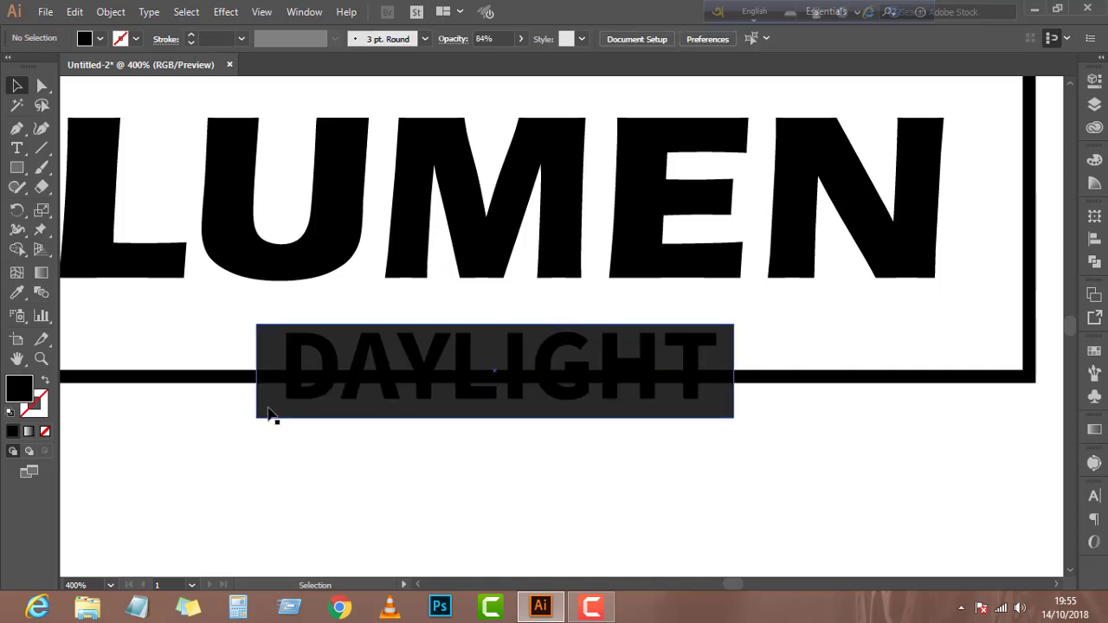
Center the semi-transparent rectangle and the DAYLIGHT group horizontally with the frame, using the frame as the key object
{"action": "left_click_drag", "start_coordinate": [289, 416], "coordinate": [337, 394]}
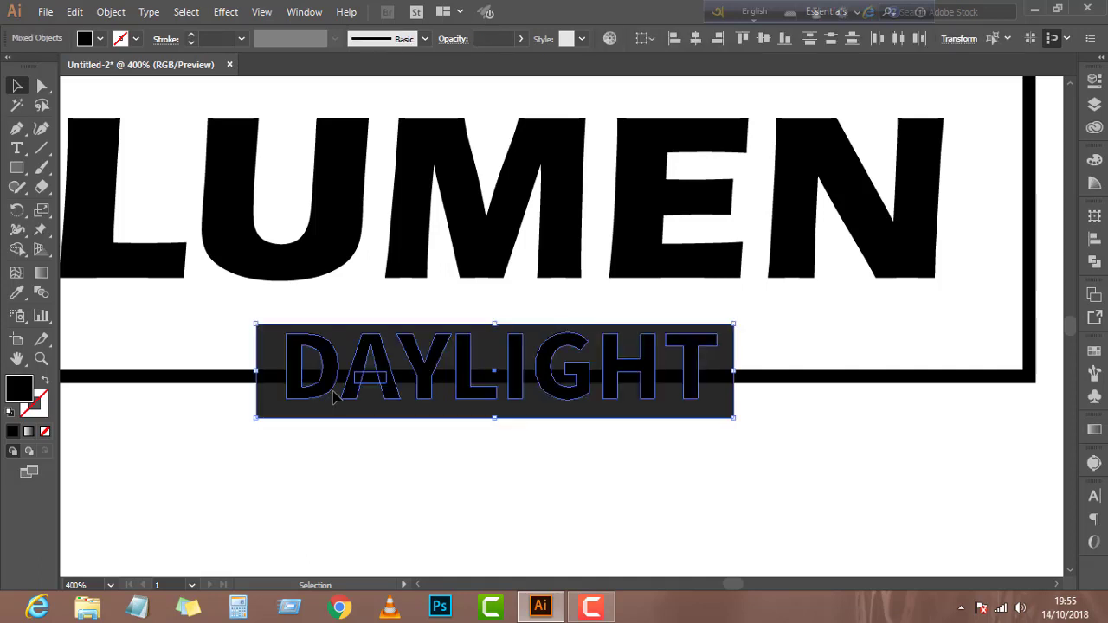
{"action": "left_click", "coordinate": [819, 378], "text": "shift"}
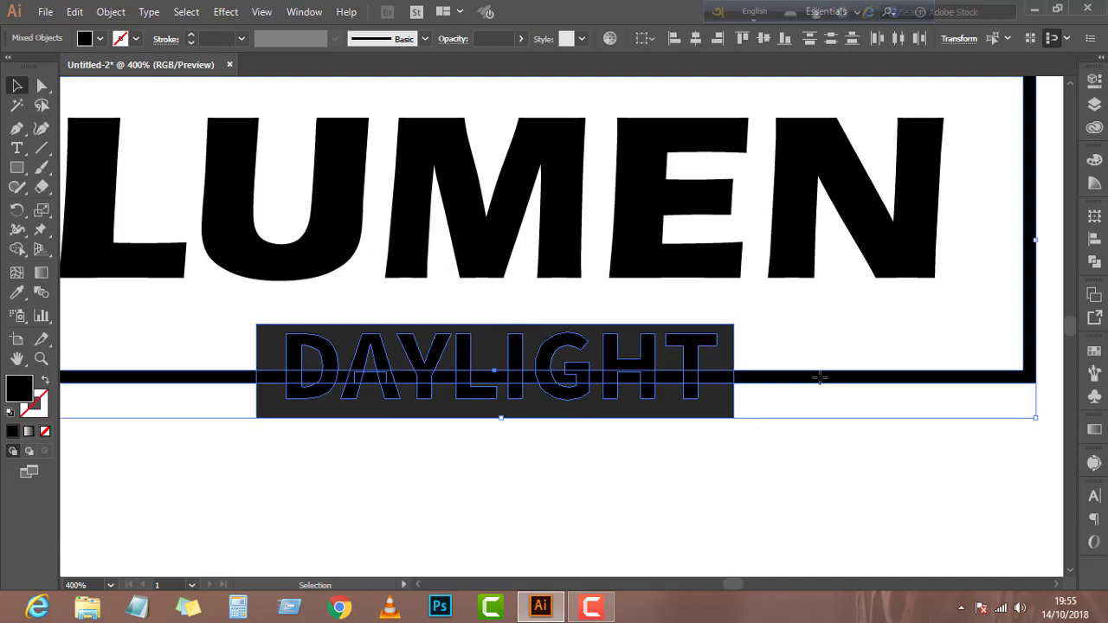
{"action": "left_click", "coordinate": [698, 41]}
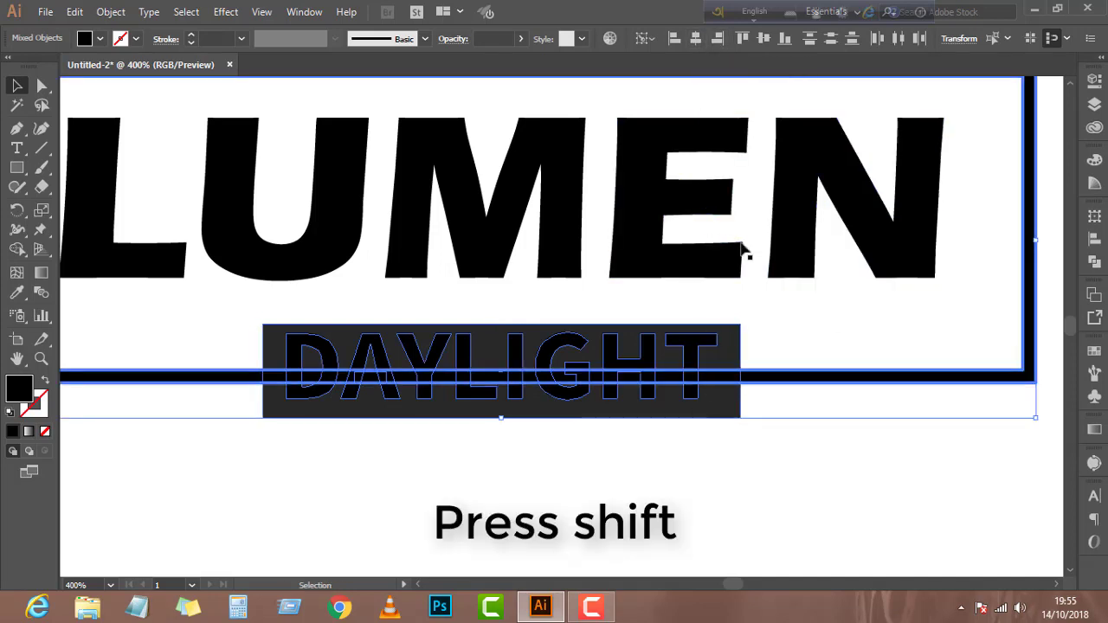
{"action": "left_click", "coordinate": [663, 467]}
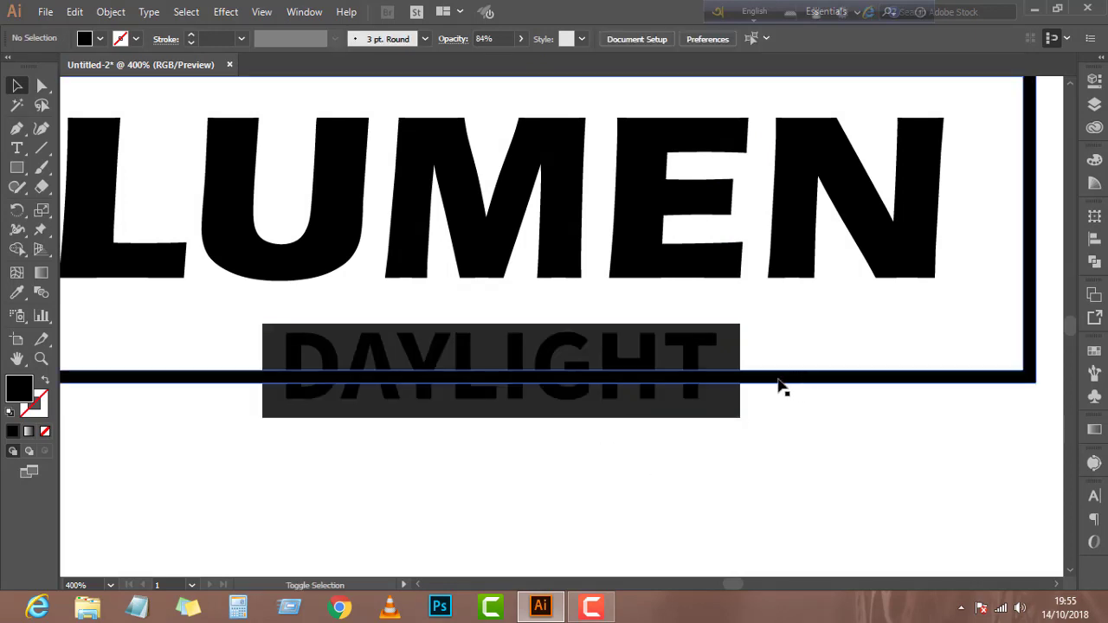
Subtract the semi-transparent rectangle from the frame with Minus Front to cut a gap in its lower edge around DAYLIGHT
{"action": "left_click", "coordinate": [748, 384], "text": "shift"}
{"action": "left_click", "coordinate": [735, 408], "text": "shift"}
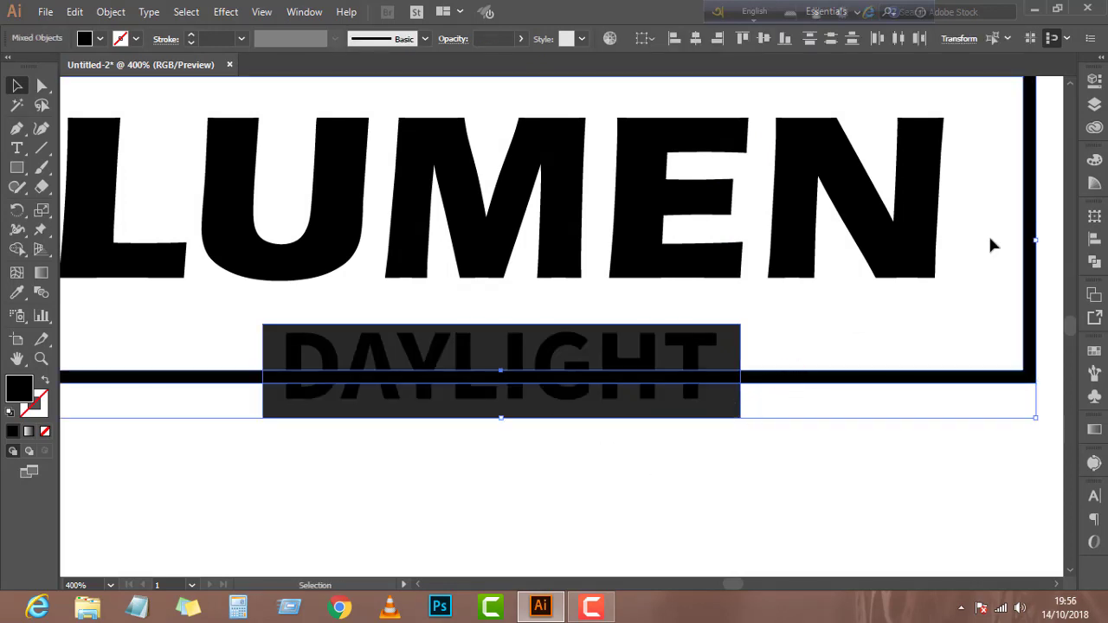
{"action": "left_click", "coordinate": [1096, 256]}
{"action": "left_click", "coordinate": [937, 251]}
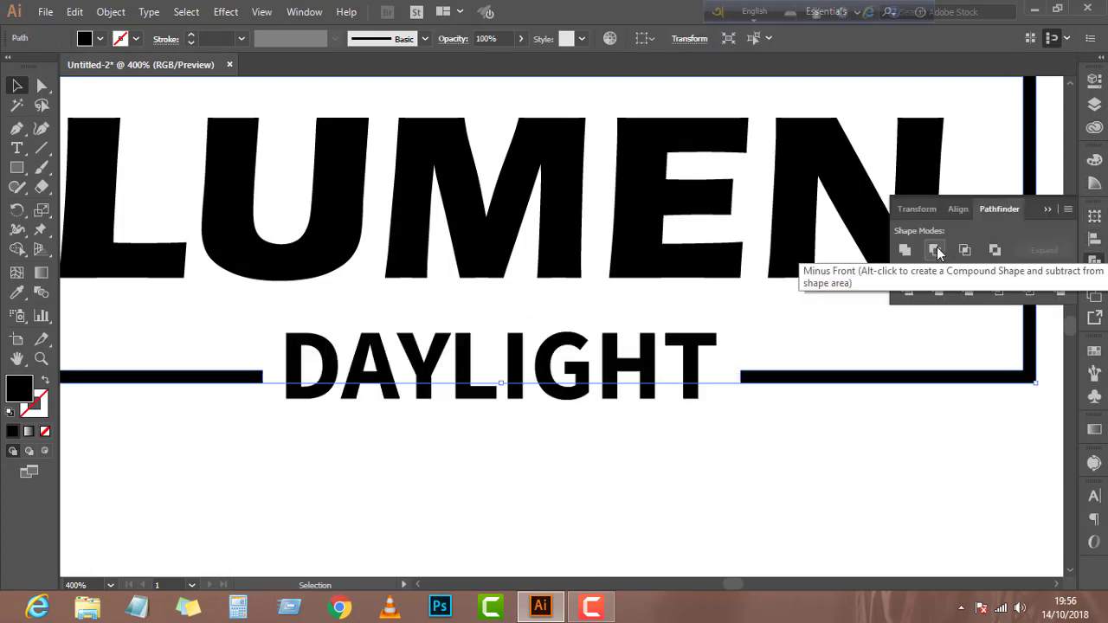
{"action": "left_click", "coordinate": [612, 448]}
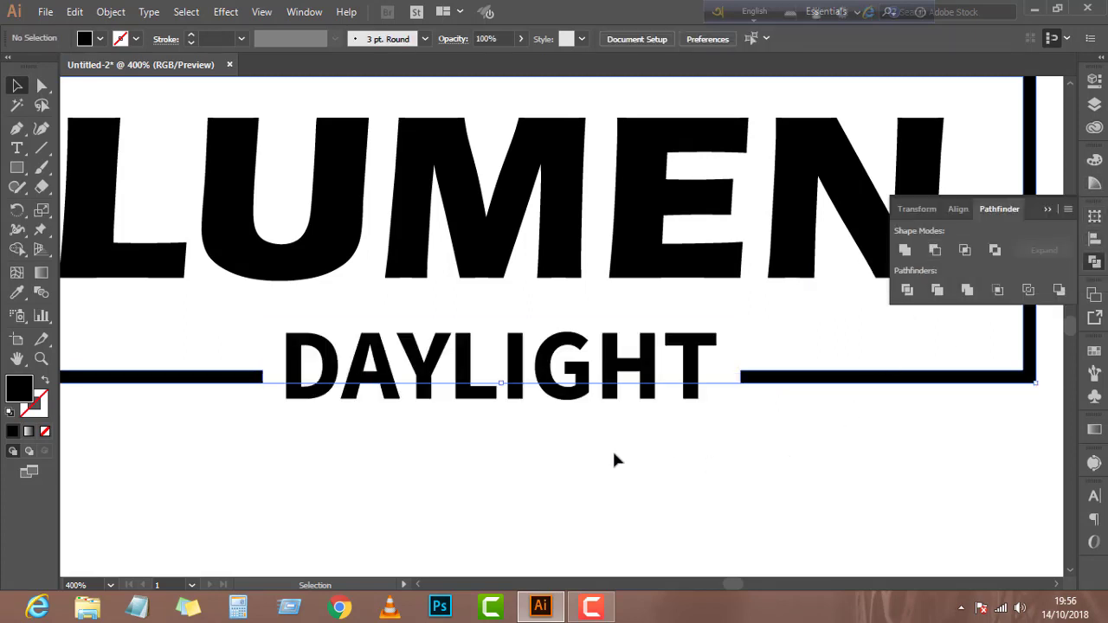
Nudge the DAYLIGHT group slightly down so it sits vertically centered on the frame's cut lower edge
{"action": "left_click", "coordinate": [690, 396]}
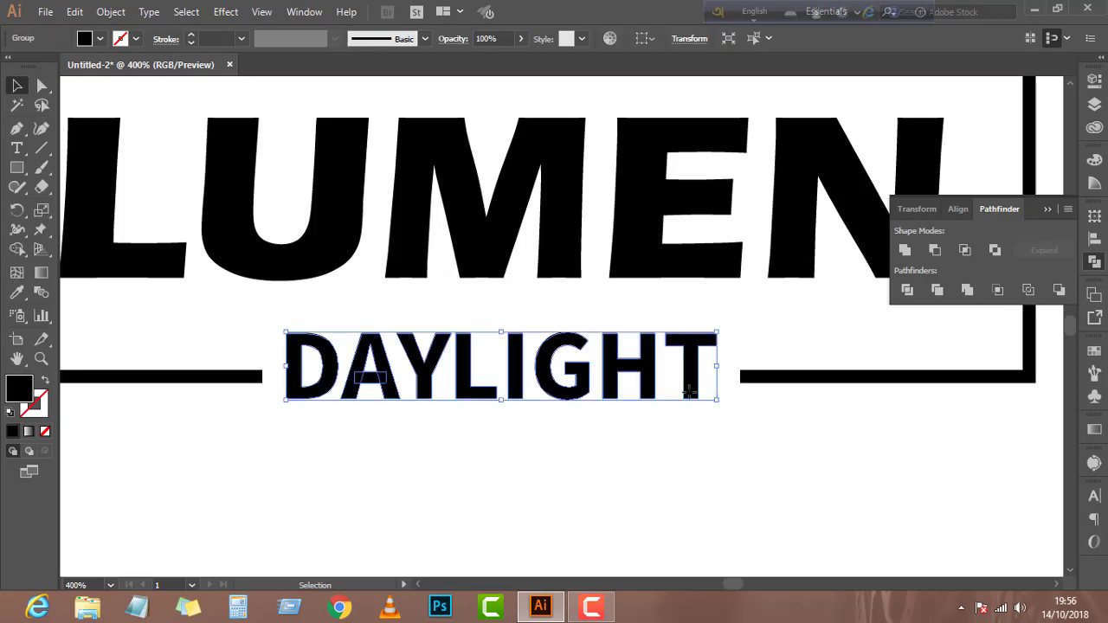
{"action": "key", "text": "Down"}
{"action": "key", "text": "Down"}
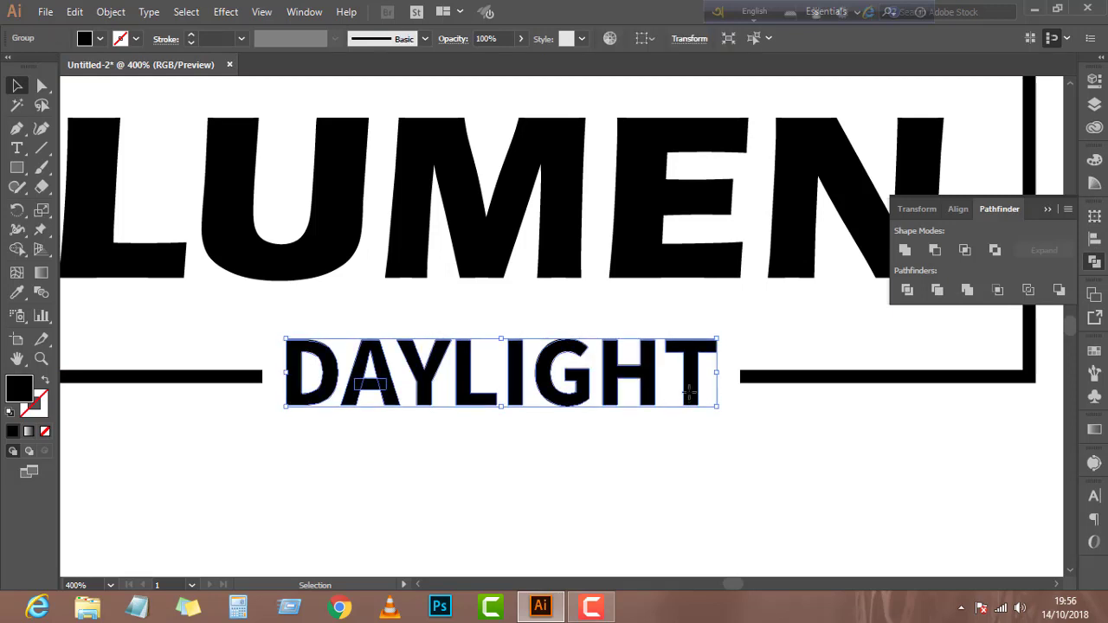
{"action": "key", "text": "Down"}
{"action": "key", "text": "Up"}
{"action": "left_click", "coordinate": [665, 484]}
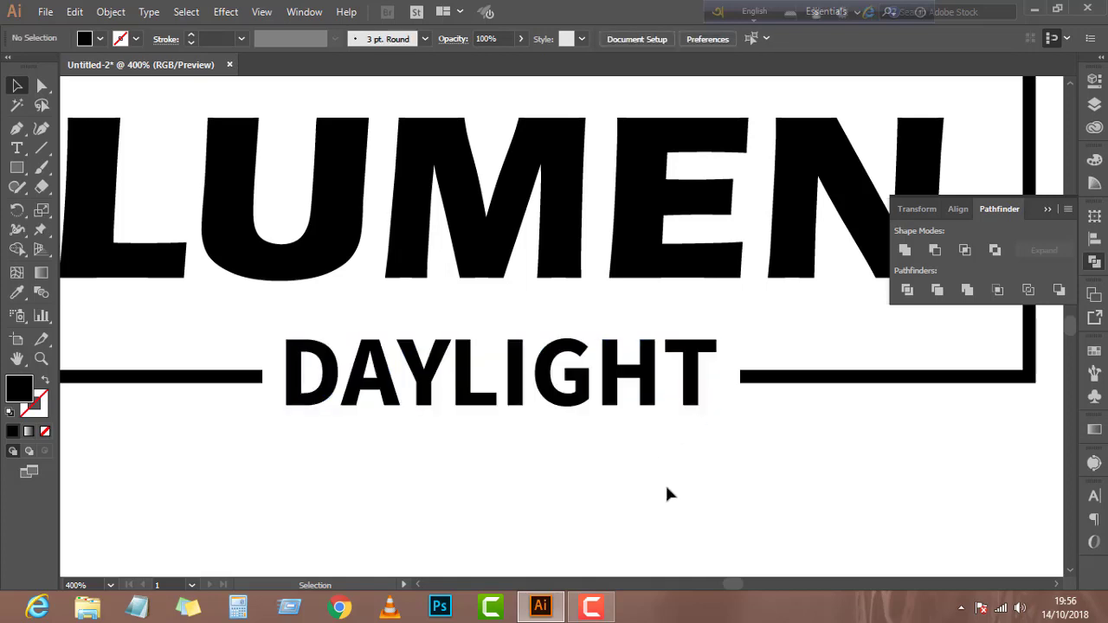
Examine the overall layout of the LUMEN DAYLIGHT logo and its frame
{"action": "scroll", "coordinate": [620, 481], "scroll_direction": "down", "scroll_amount": 3}
{"action": "scroll", "coordinate": [620, 482], "scroll_direction": "right", "scroll_amount": 5}
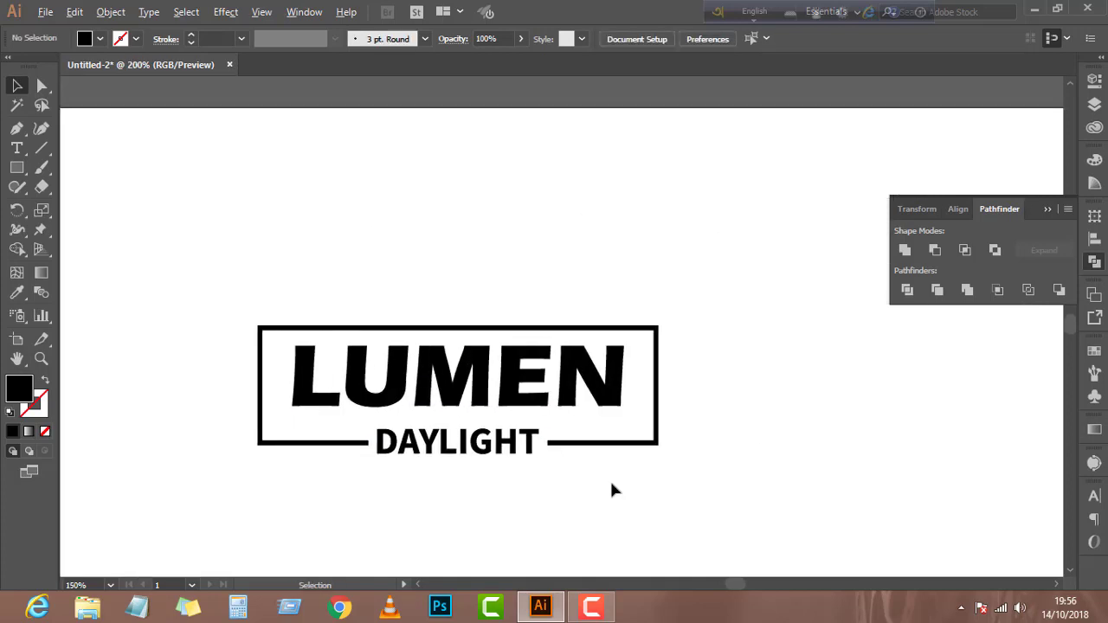
{"action": "scroll", "coordinate": [610, 485], "scroll_direction": "up", "scroll_amount": 1}
{"action": "scroll", "coordinate": [478, 490], "scroll_direction": "left", "scroll_amount": 2}
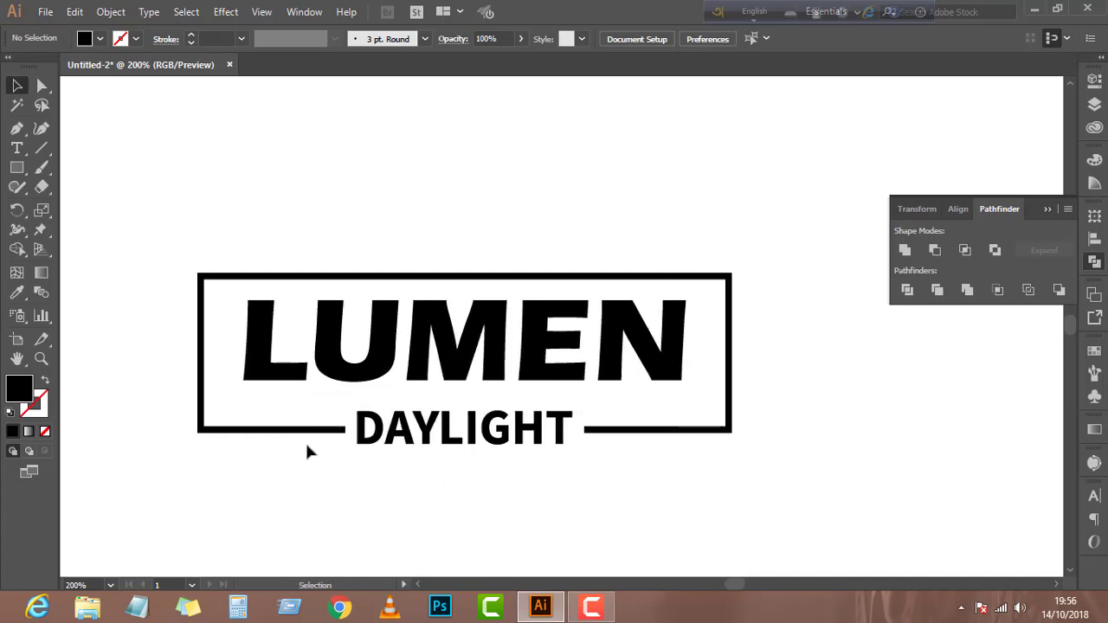
{"action": "scroll", "coordinate": [307, 447], "scroll_direction": "up", "scroll_amount": 1}
{"action": "scroll", "coordinate": [353, 467], "scroll_direction": "right", "scroll_amount": 1}
{"action": "scroll", "coordinate": [352, 467], "scroll_direction": "down", "scroll_amount": 1}
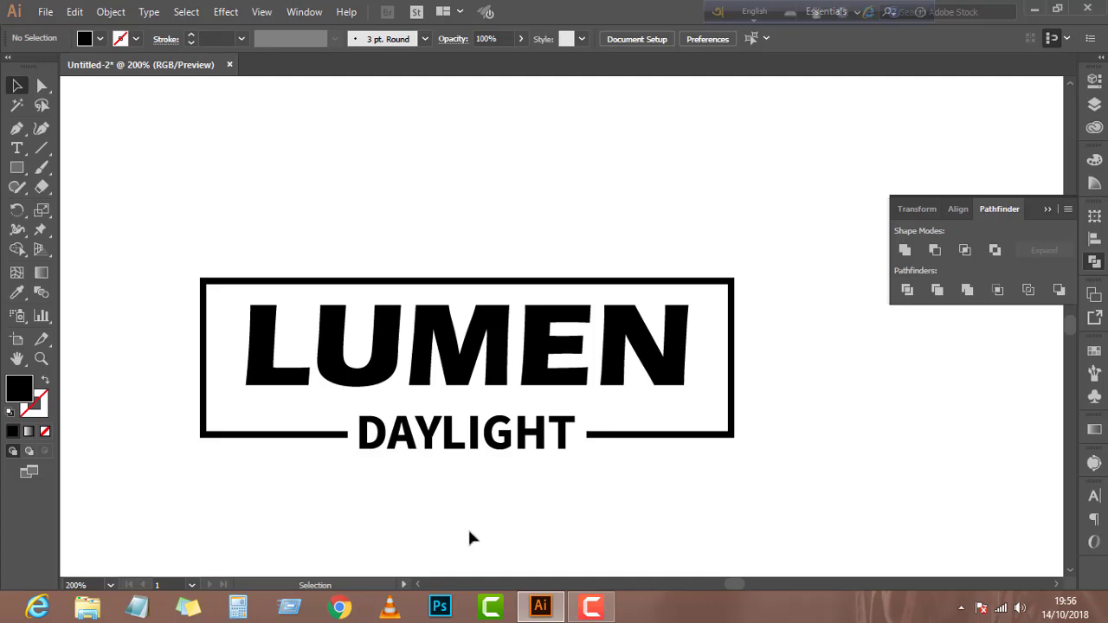
Switch to Chrome, search Google Images for "DAYLIGHT ICON VECTOR", and browse the results for icon references
{"action": "left_click", "coordinate": [341, 610]}
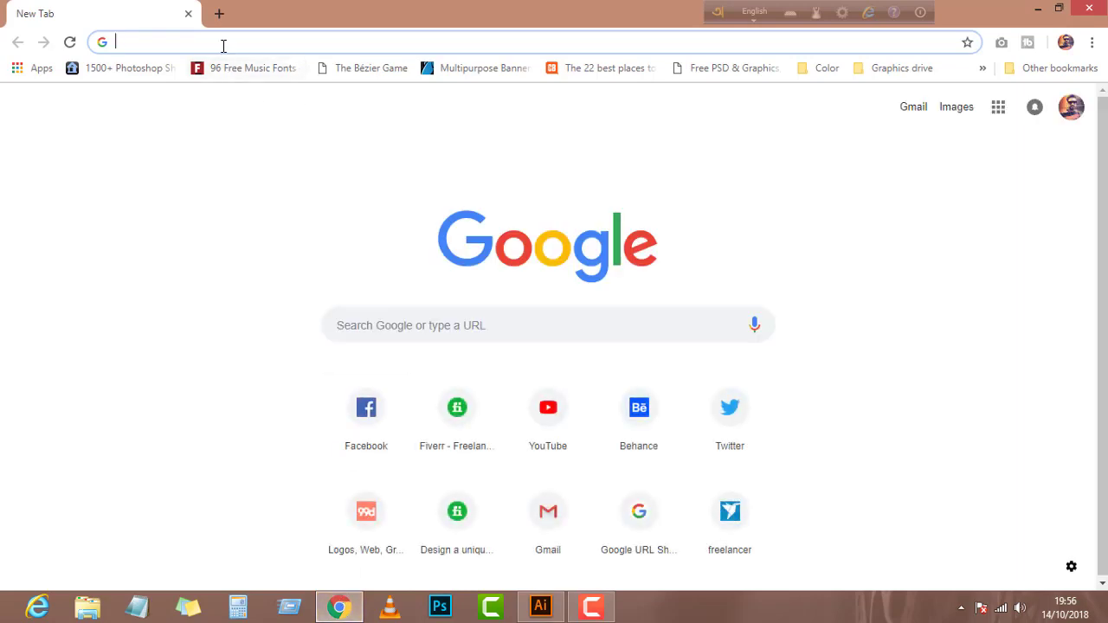
{"action": "type", "text": "DA"}
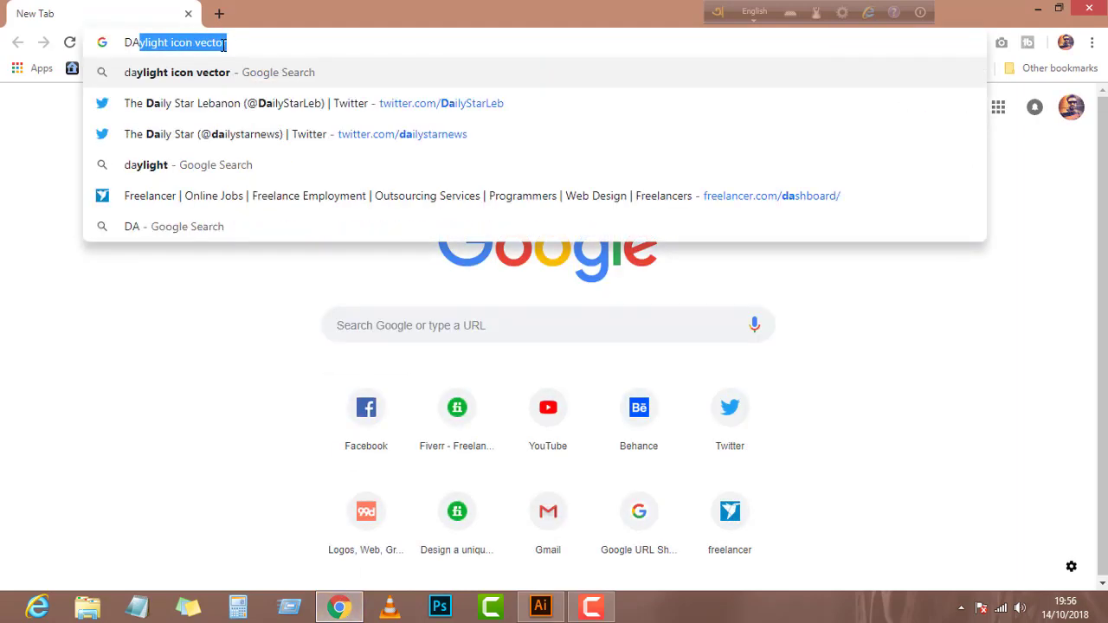
{"action": "type", "text": "YLIGHT"}
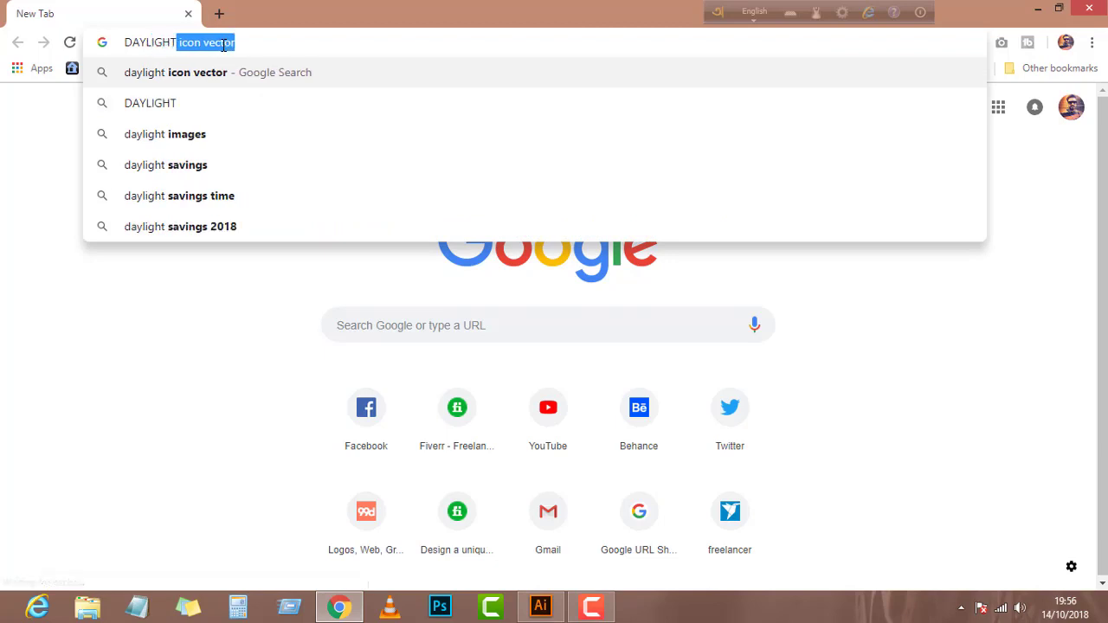
{"action": "type", "text": "ICON"}
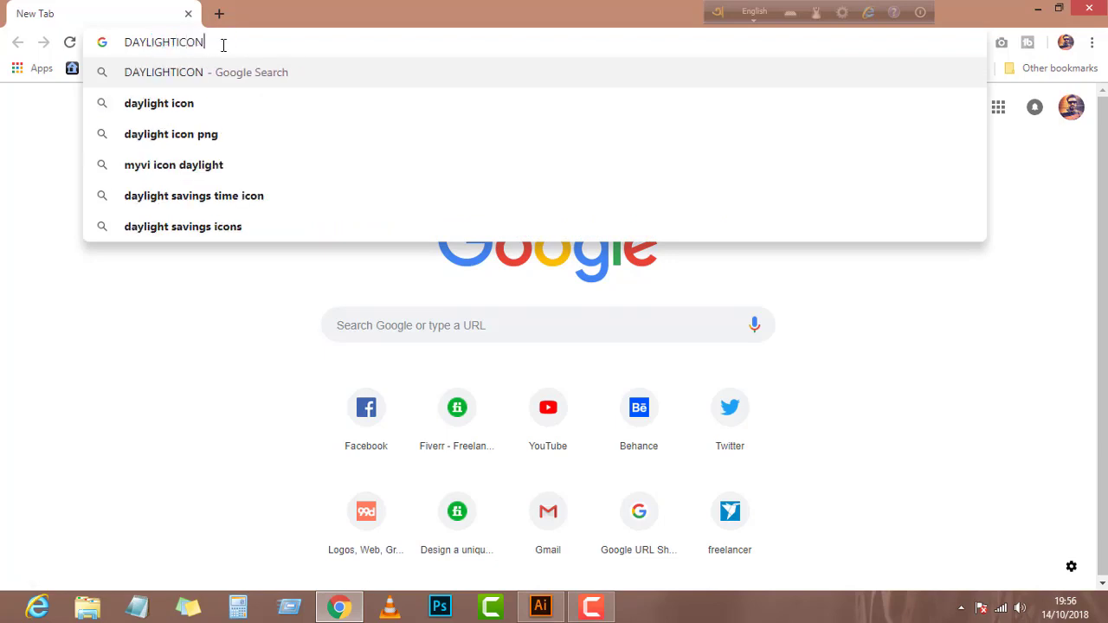
{"action": "type", "text": " VECTOR"}
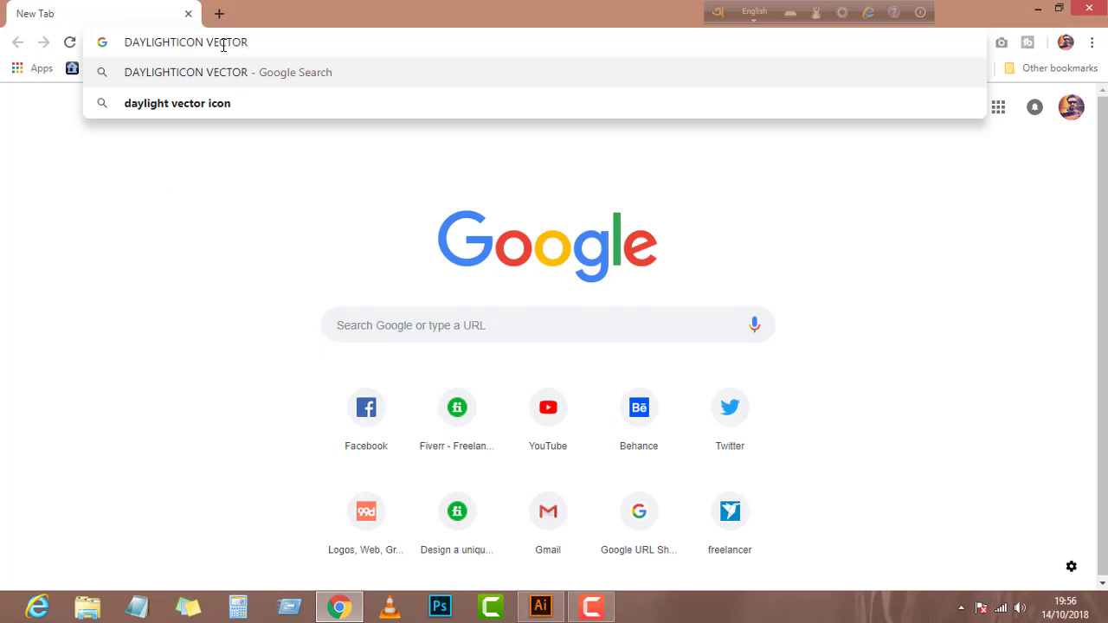
{"action": "key", "text": "Return"}
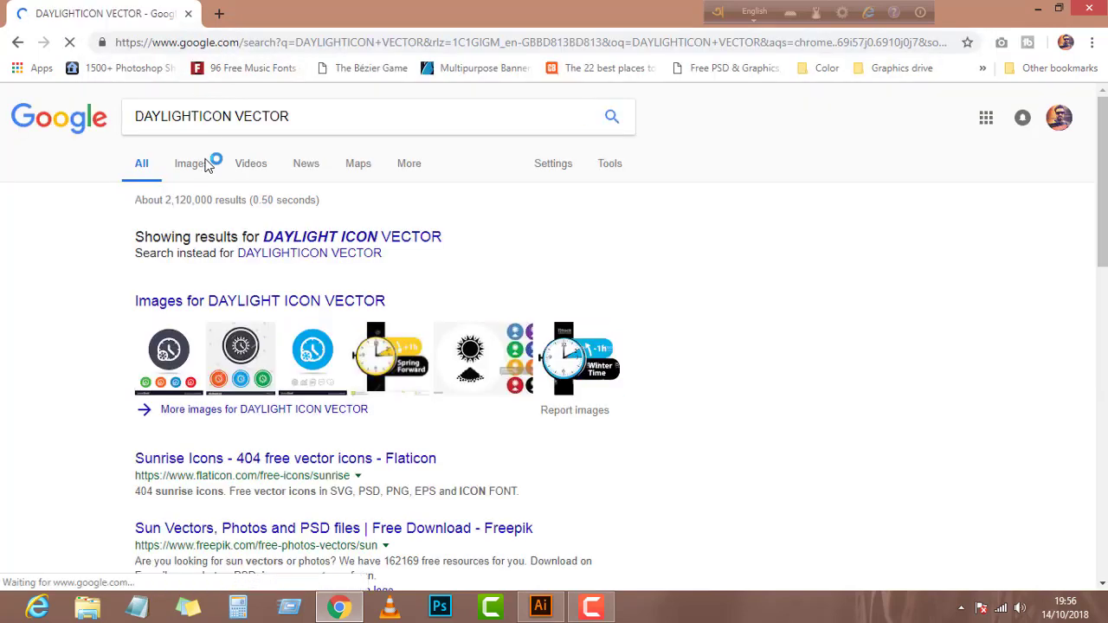
{"action": "left_click", "coordinate": [192, 170]}
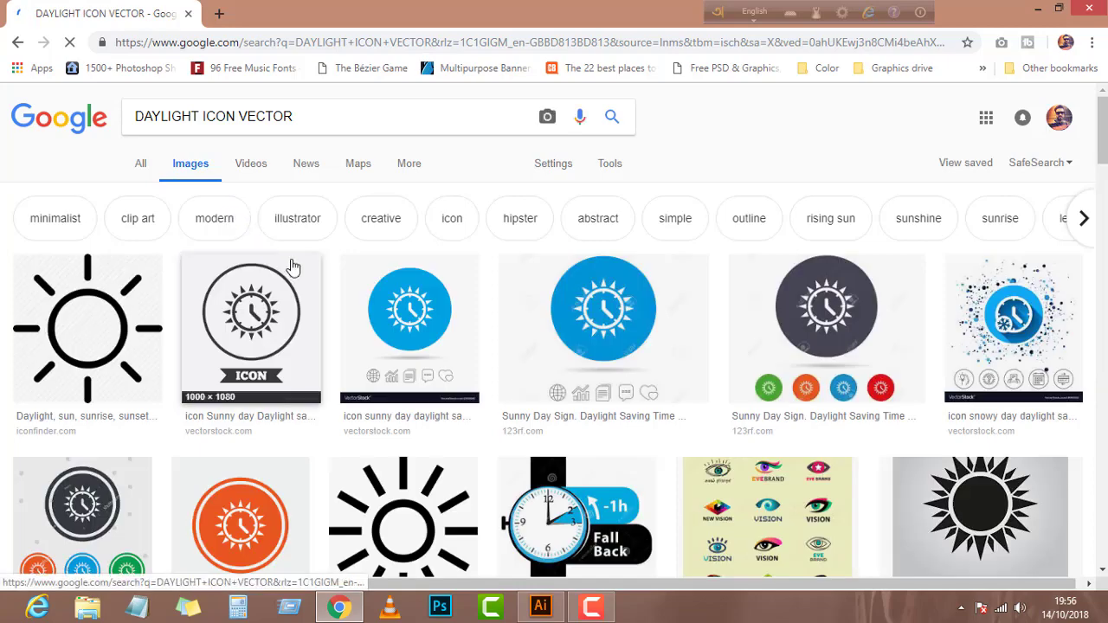
{"action": "scroll", "coordinate": [292, 264], "scroll_direction": "down", "scroll_amount": 2}
{"action": "scroll", "coordinate": [294, 263], "scroll_direction": "down", "scroll_amount": 2}
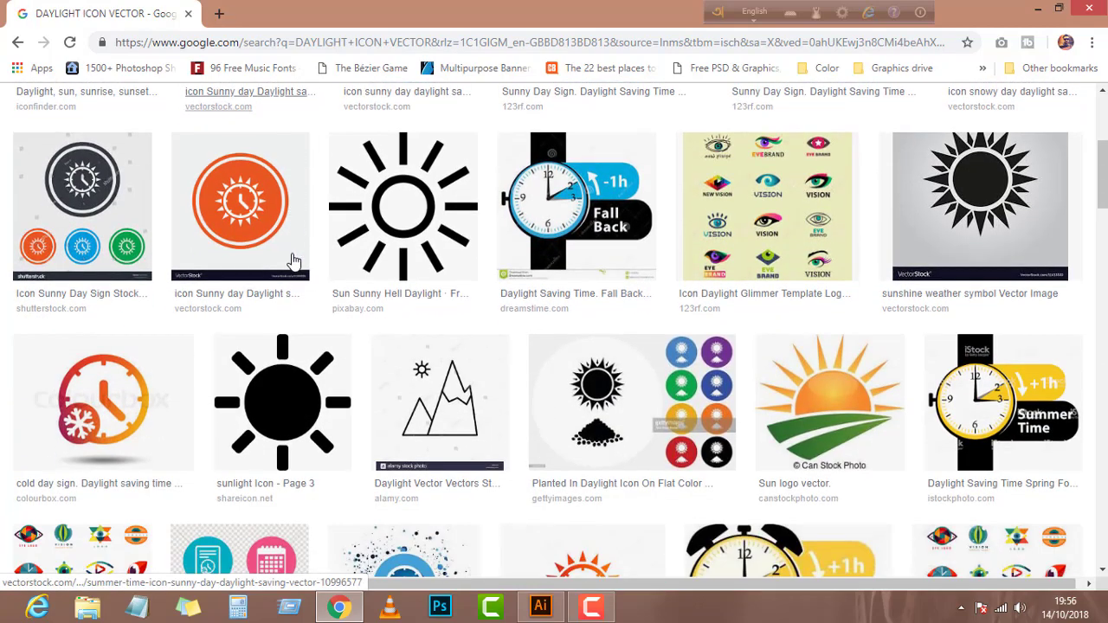
Copy the Black Simple Sun Icon image from the Google Images results and paste it into the logo document in Illustrator
{"action": "left_click", "coordinate": [409, 235]}
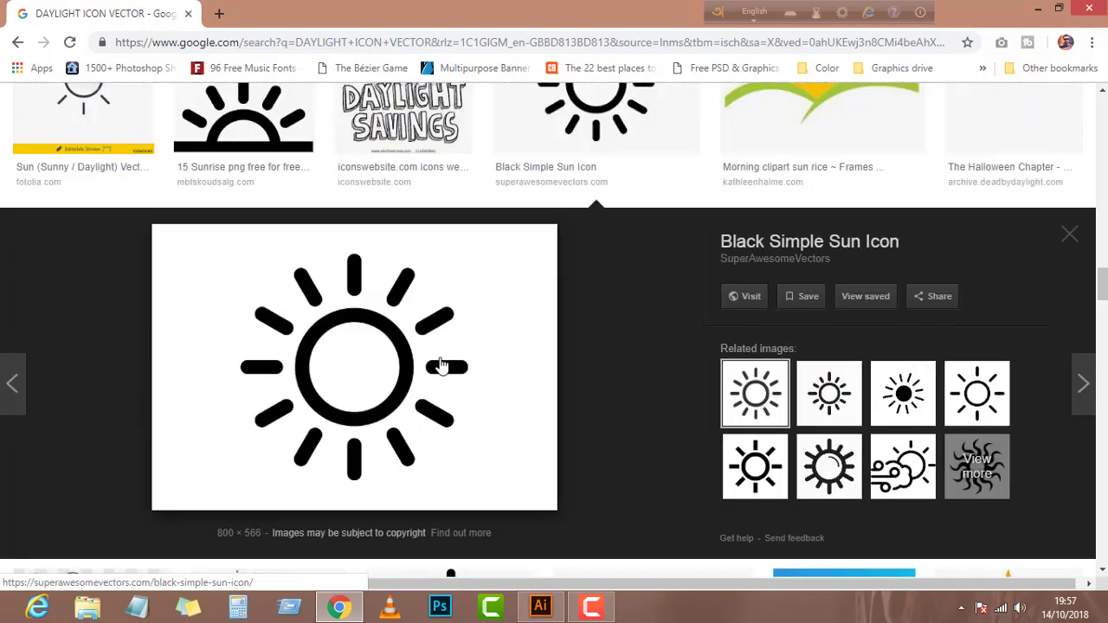
{"action": "right_click", "coordinate": [388, 337]}
{"action": "left_click", "coordinate": [434, 505]}
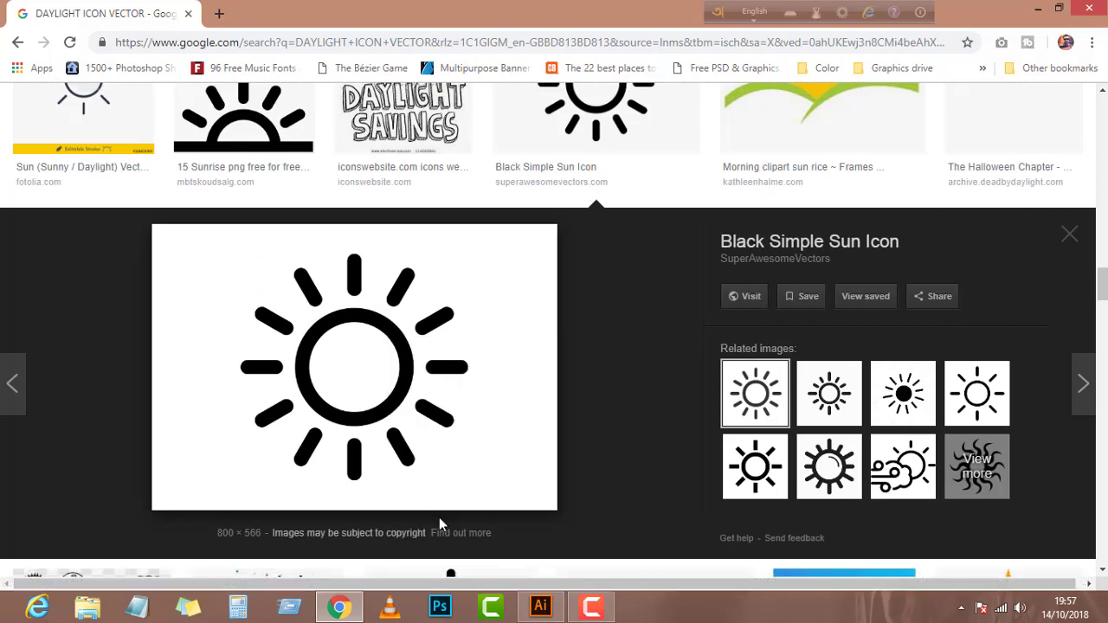
{"action": "left_click", "coordinate": [540, 606]}
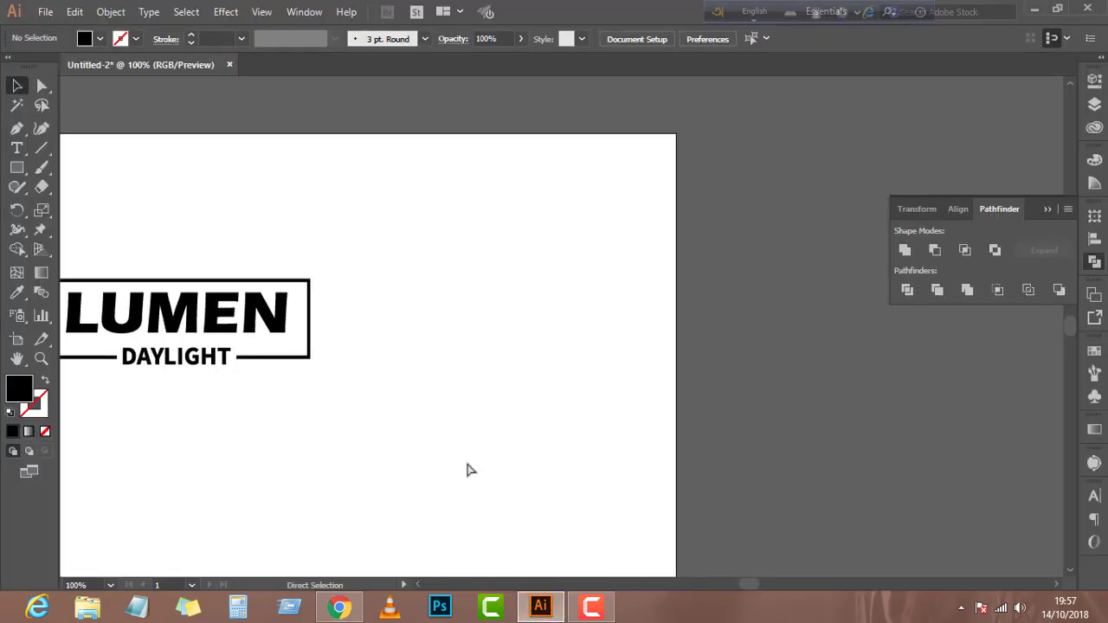
{"action": "key", "text": "ctrl+v"}
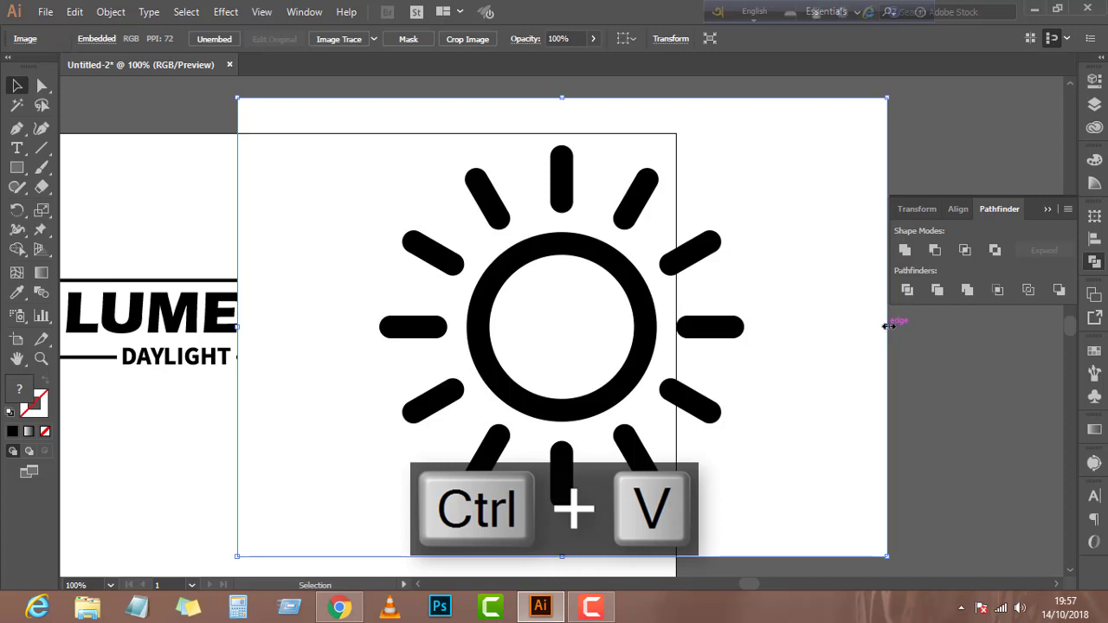
Scale the pasted sun image down proportionally and move it off the artboard, just beyond its right edge
{"action": "left_click_drag", "start_coordinate": [889, 324], "coordinate": [695, 328]}
{"action": "scroll", "coordinate": [598, 372], "scroll_direction": "right", "scroll_amount": 5}
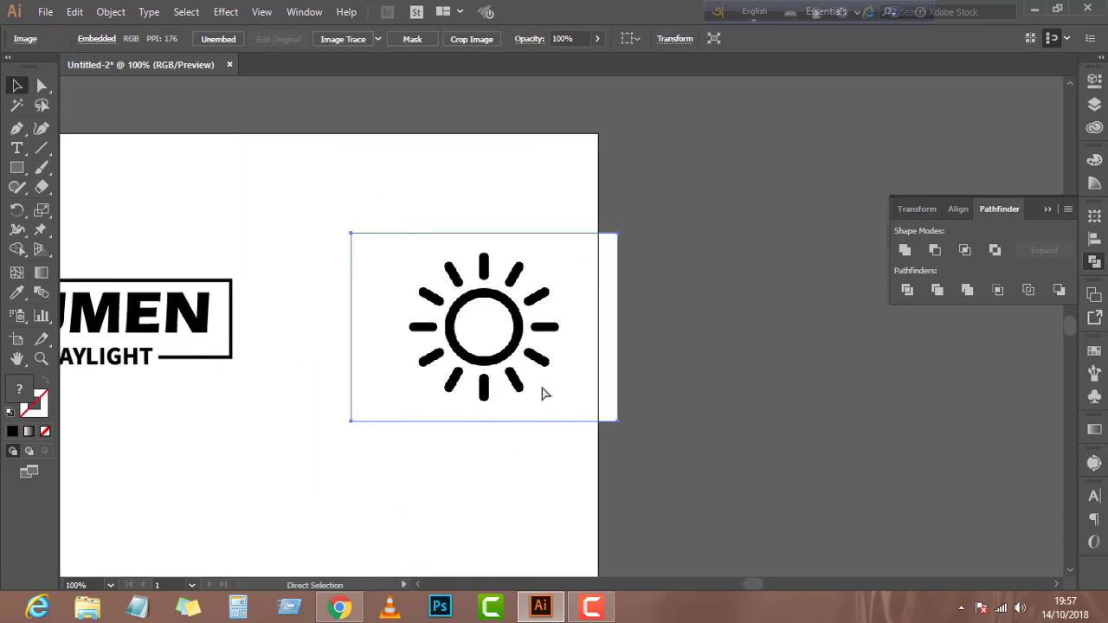
{"action": "left_click_drag", "start_coordinate": [428, 342], "coordinate": [684, 341]}
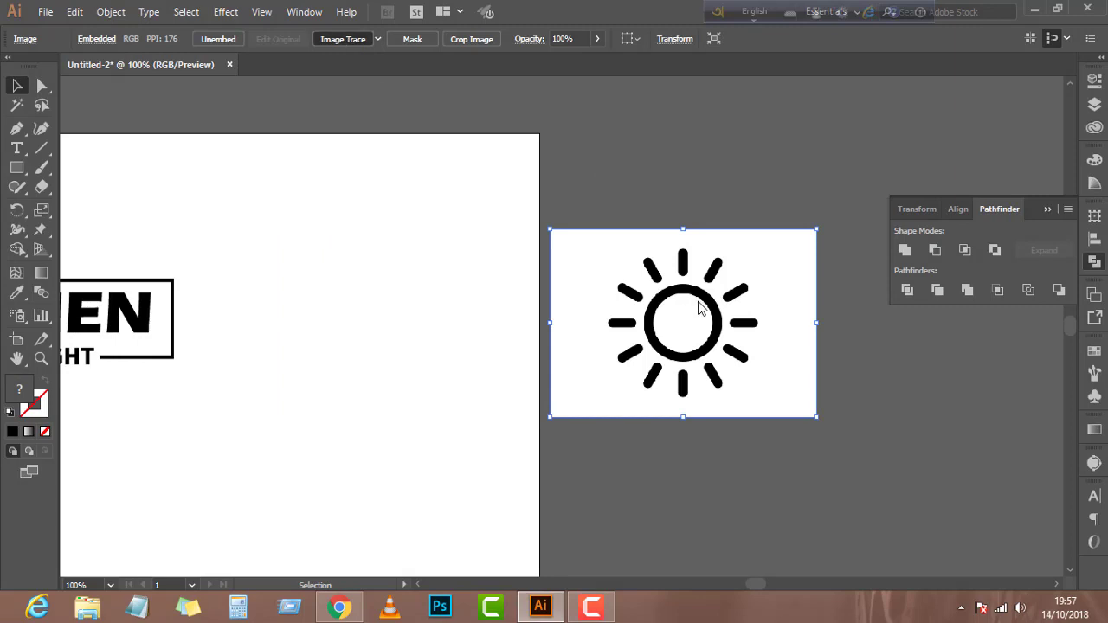
Convert the sun image to vector shapes with Image Trace's default preset, expand the tracing, and ungroup the result
{"action": "left_click", "coordinate": [343, 38]}
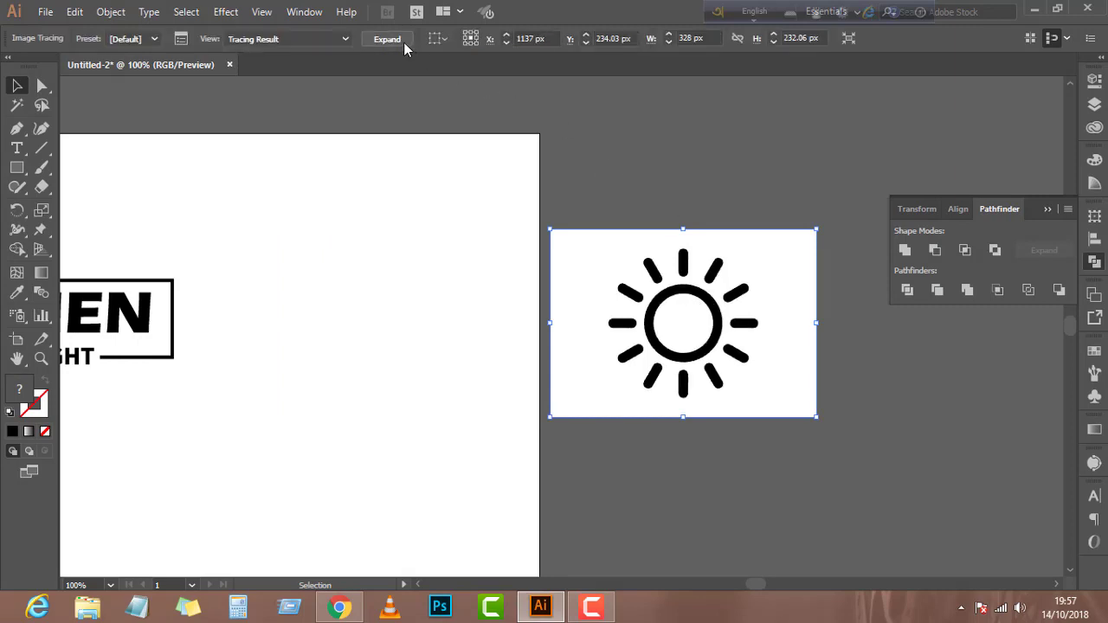
{"action": "left_click", "coordinate": [403, 42]}
{"action": "right_click", "coordinate": [701, 312]}
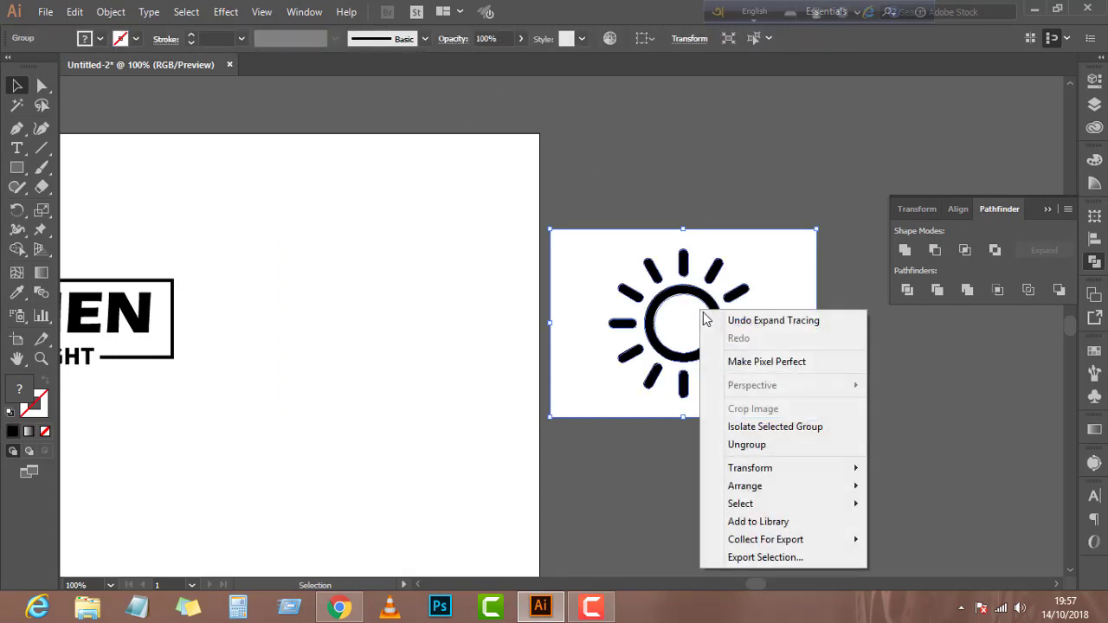
{"action": "left_click", "coordinate": [738, 445]}
Delete the traced sun's white background and white centre, then group the remaining black ring and rays
{"action": "left_click", "coordinate": [789, 519]}
{"action": "left_click", "coordinate": [786, 407]}
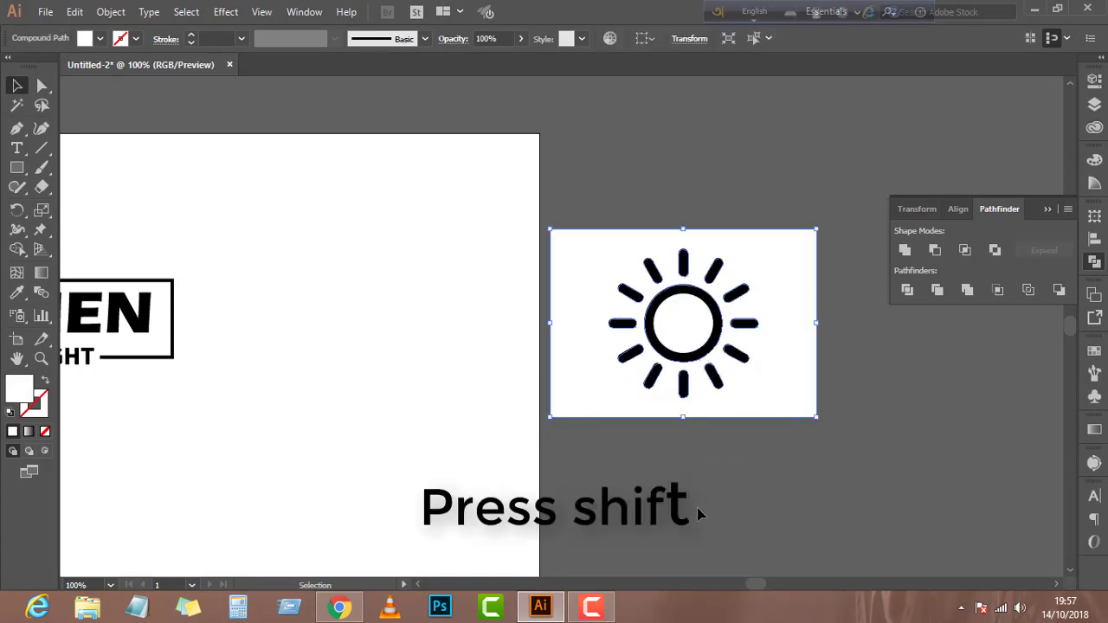
{"action": "left_click", "coordinate": [684, 325], "text": "shift"}
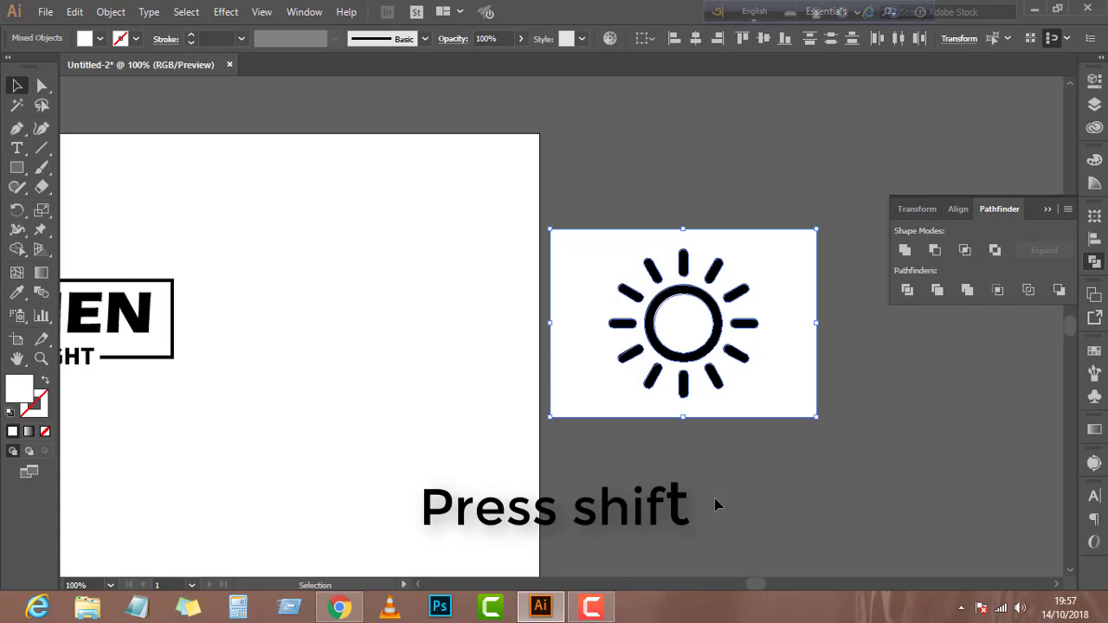
{"action": "key", "text": "Delete"}
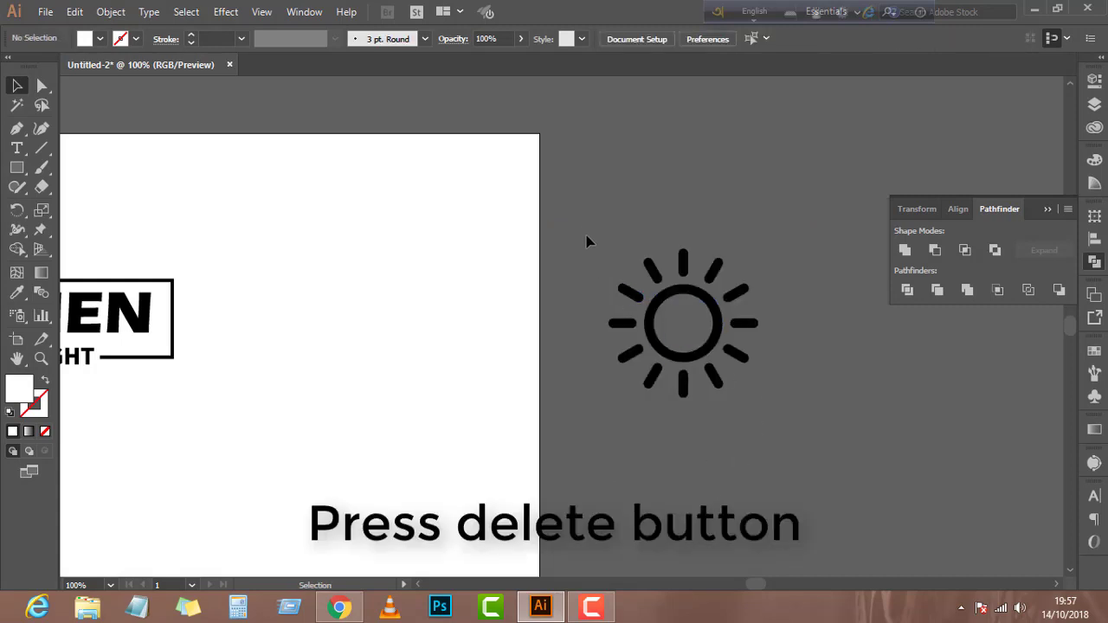
{"action": "key", "text": "ctrl+a"}
{"action": "key", "text": "ctrl+g"}
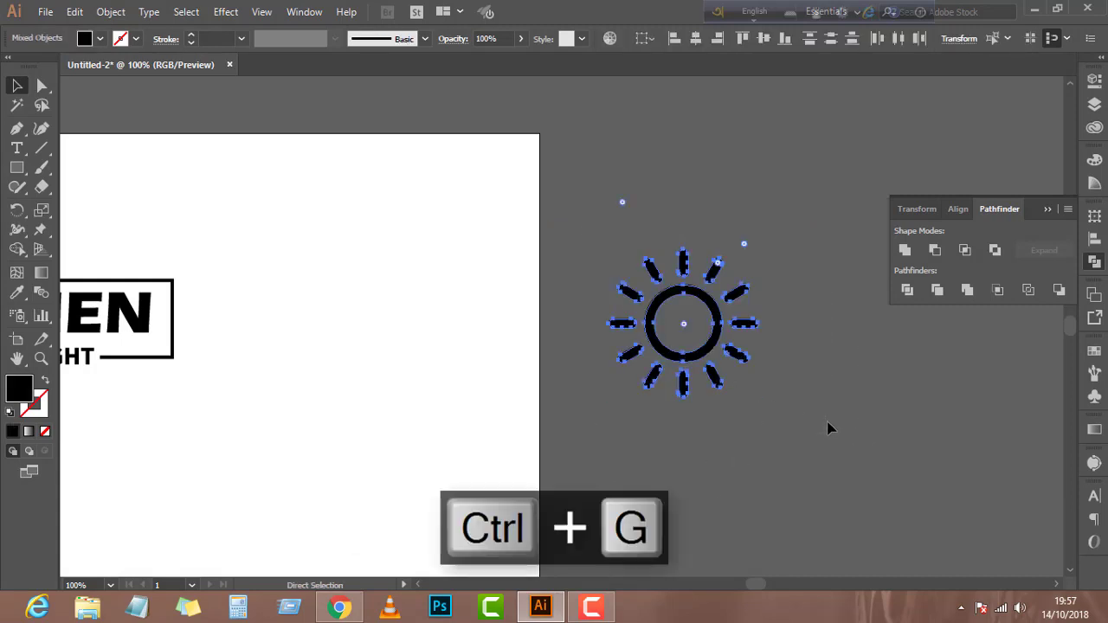
Shrink the sun group to a small icon and place it over the upper-right corner of the LUMEN frame
{"action": "scroll", "coordinate": [829, 423], "scroll_direction": "left", "scroll_amount": 3}
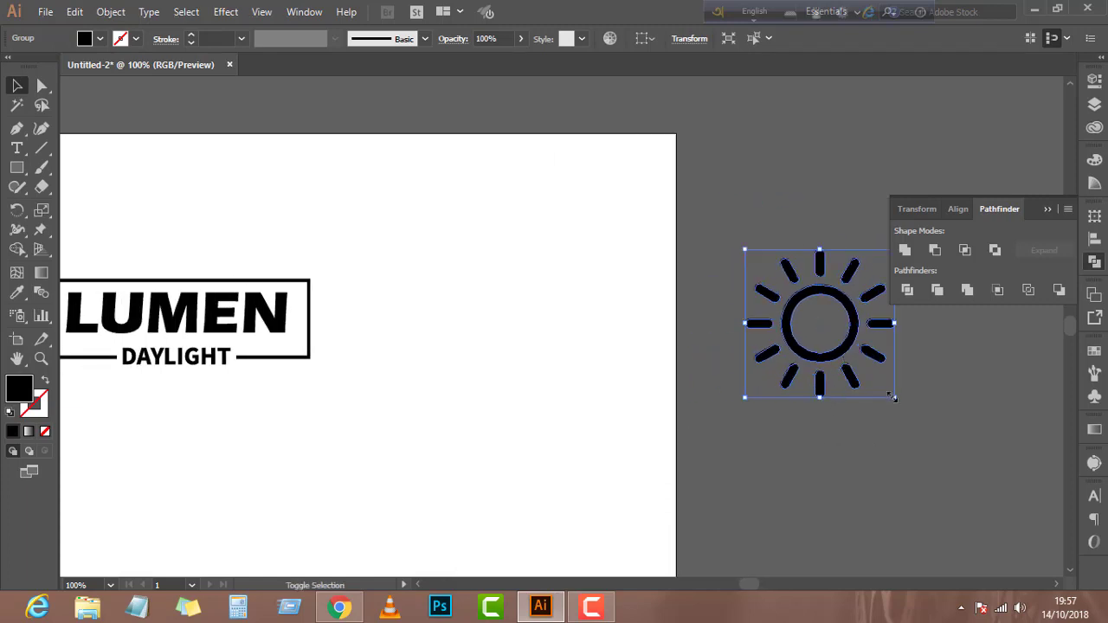
{"action": "left_click_drag", "start_coordinate": [896, 400], "coordinate": [359, 284]}
{"action": "scroll", "coordinate": [464, 309], "scroll_direction": "left", "scroll_amount": 2}
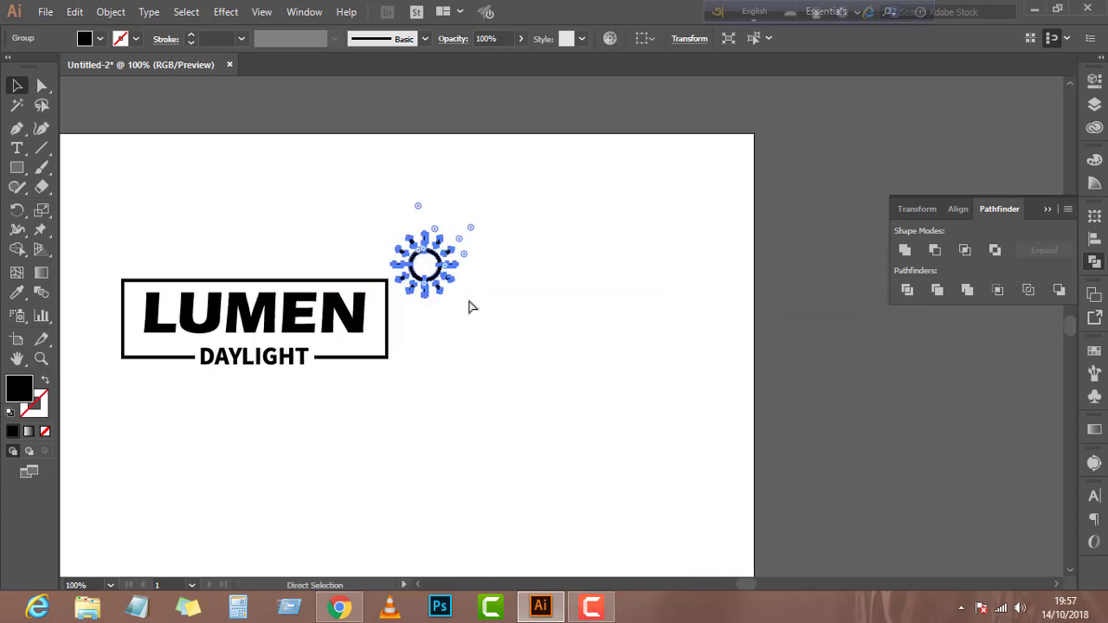
{"action": "scroll", "coordinate": [374, 251], "scroll_direction": "up", "scroll_amount": 3}
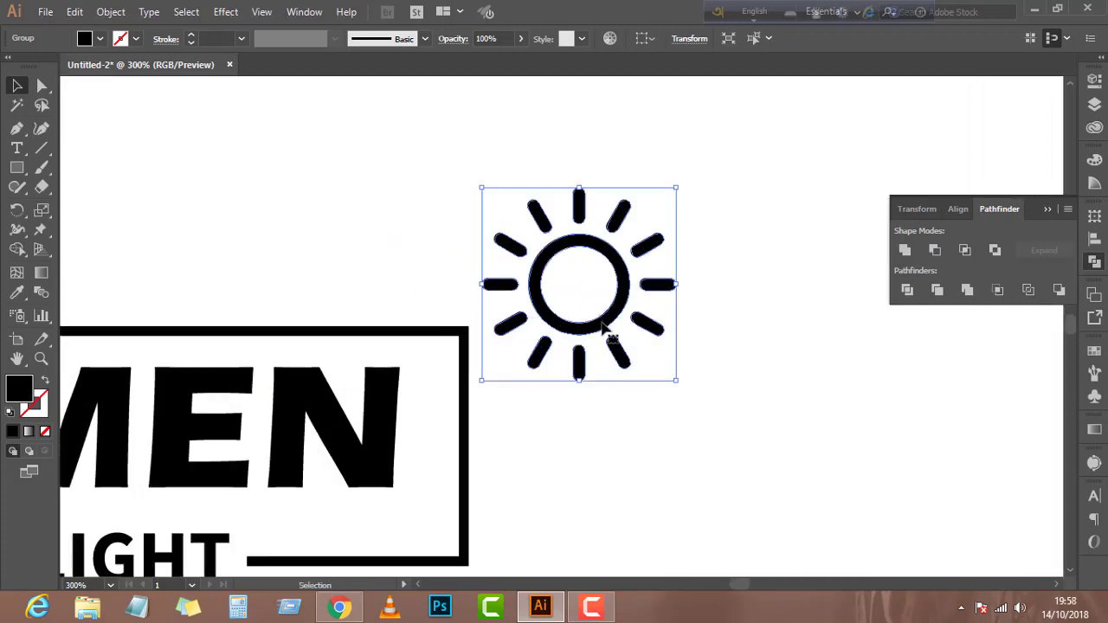
{"action": "left_click_drag", "start_coordinate": [606, 328], "coordinate": [489, 372]}
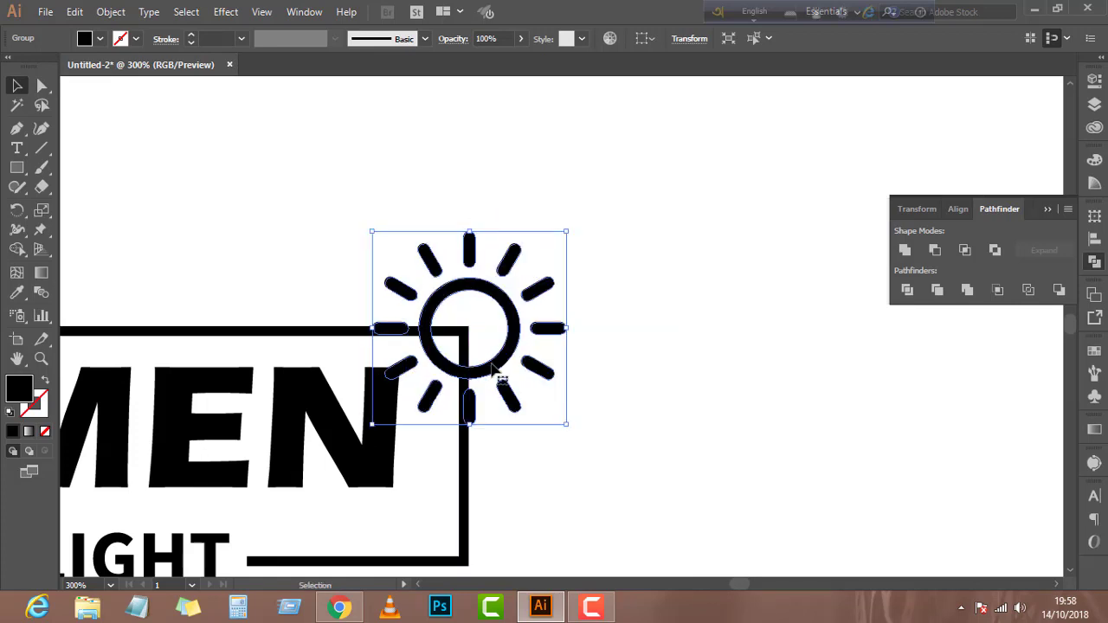
{"action": "left_click_drag", "start_coordinate": [568, 327], "coordinate": [515, 328]}
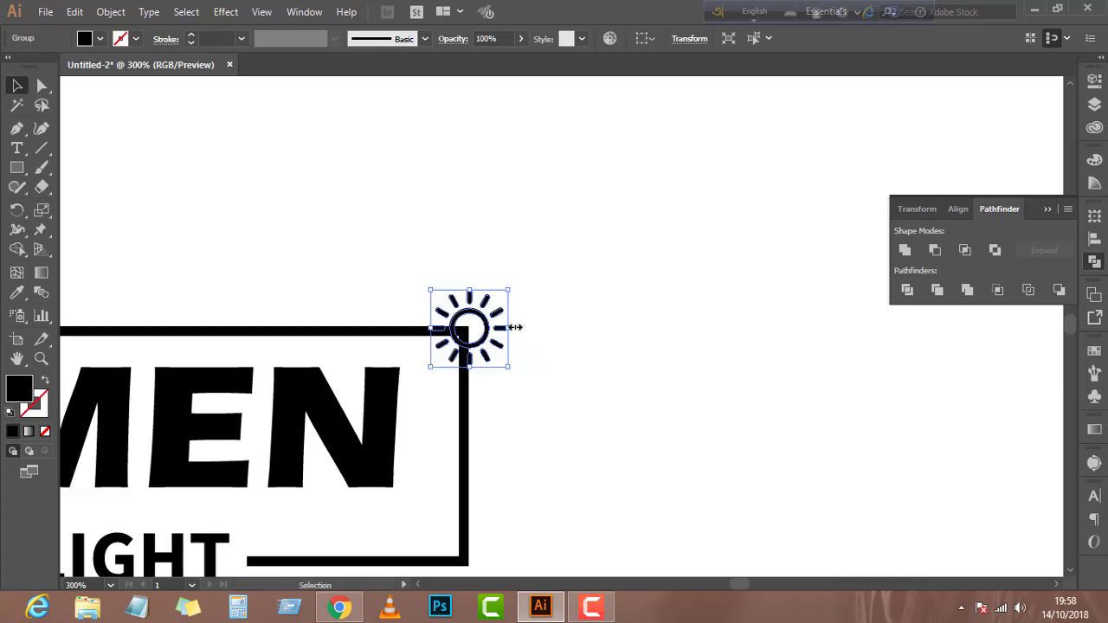
Fine-tune the sun's position so its rays line up with the frame's top and right edges at the corner
{"action": "left_click", "coordinate": [563, 394]}
{"action": "scroll", "coordinate": [480, 346], "scroll_direction": "up", "scroll_amount": 2, "text": "alt"}
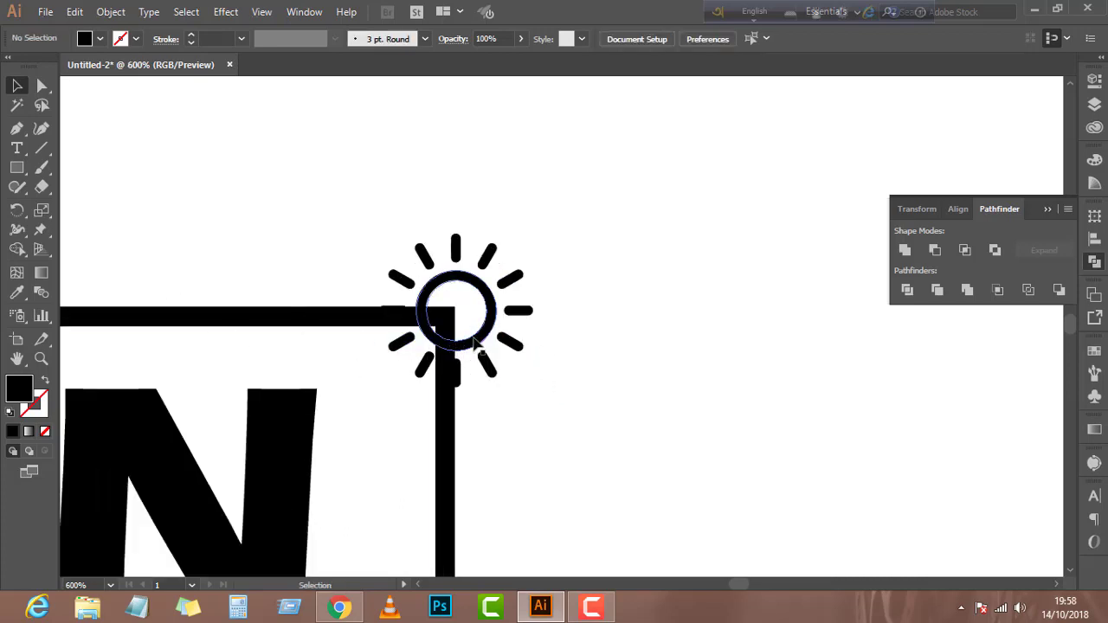
{"action": "mouse_move", "coordinate": [475, 342]}
{"action": "left_mouse_down"}
{"action": "mouse_move", "coordinate": [489, 340]}
{"action": "mouse_move", "coordinate": [466, 337]}
{"action": "left_mouse_up"}
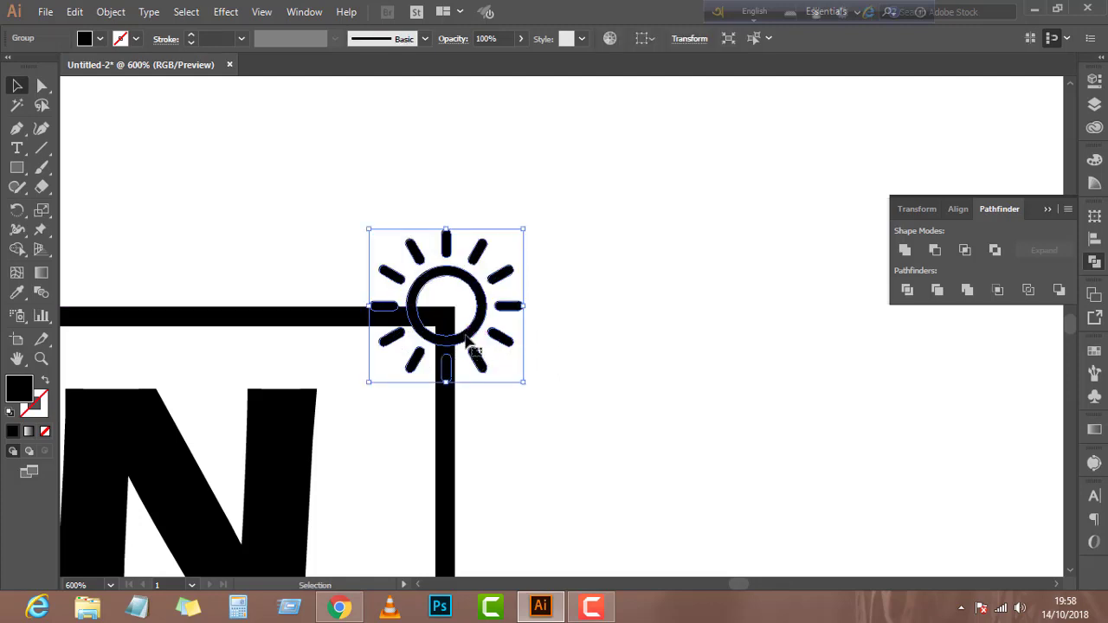
{"action": "left_click_drag", "start_coordinate": [468, 344], "coordinate": [468, 350]}
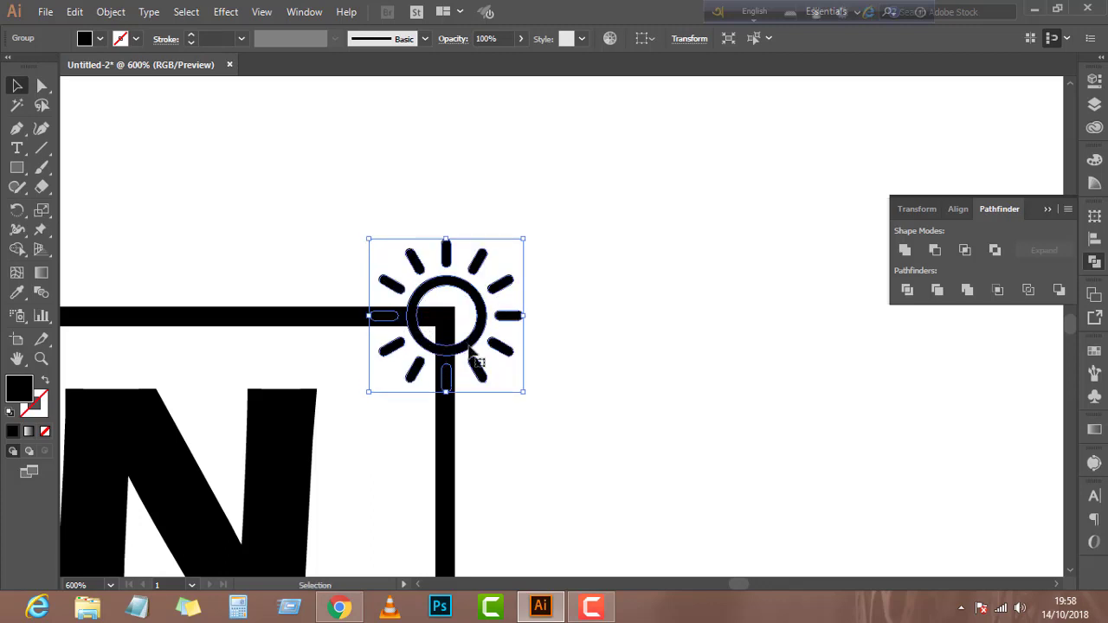
{"action": "left_click", "coordinate": [502, 438]}
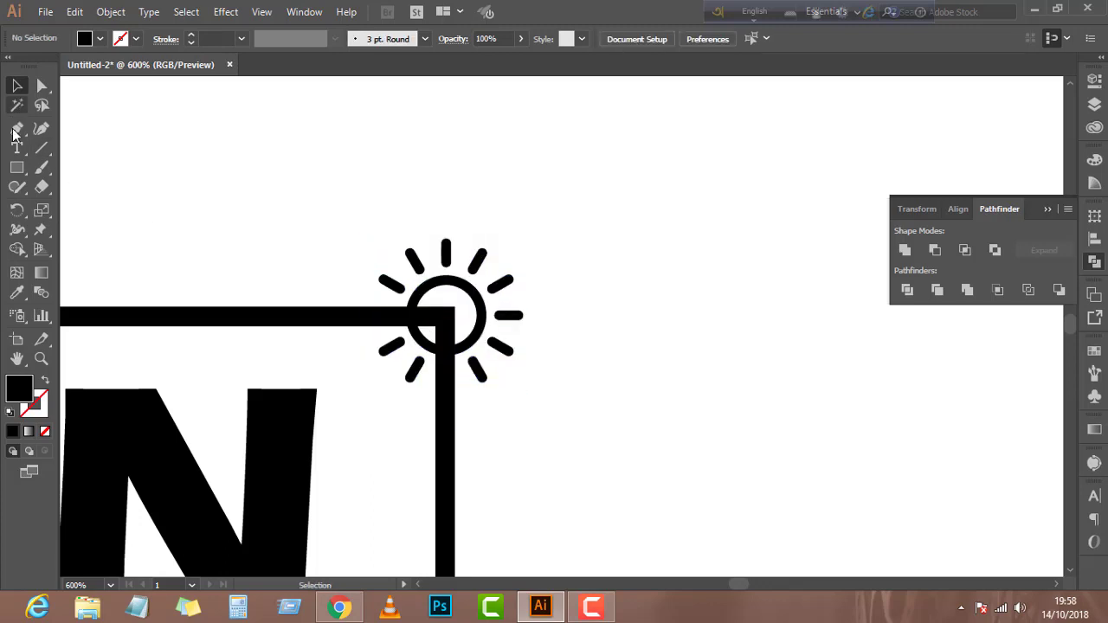
Draw a 38 px black circle covering the sun icon with the Ellipse tool and lower its opacity to 73%
{"action": "left_click_drag", "start_coordinate": [16, 167], "coordinate": [49, 206]}
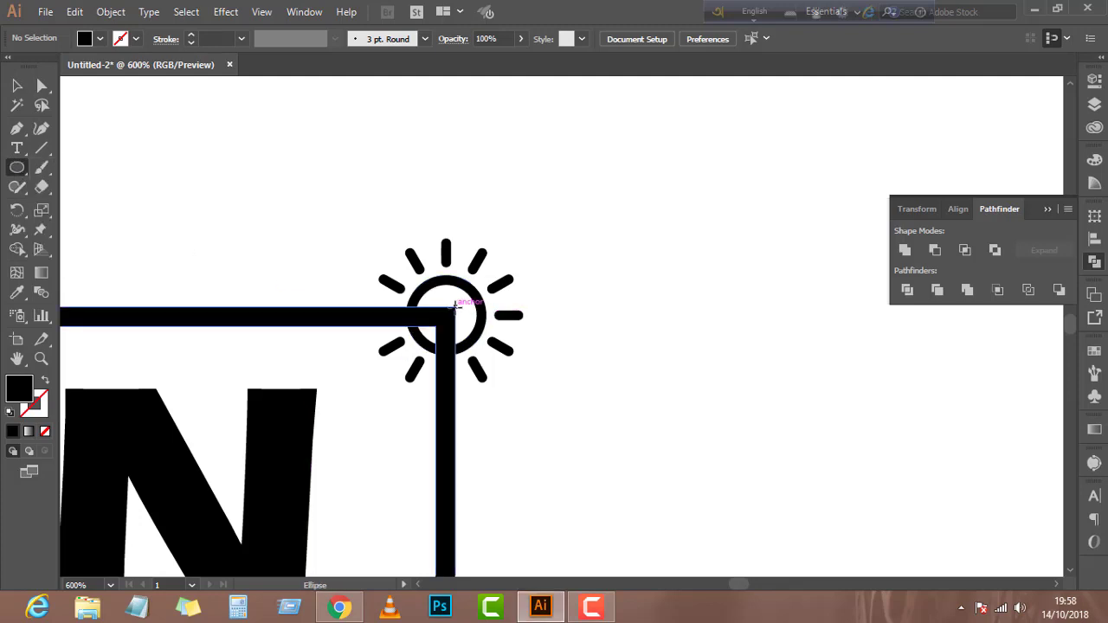
{"action": "left_click_drag", "start_coordinate": [453, 304], "coordinate": [547, 370]}
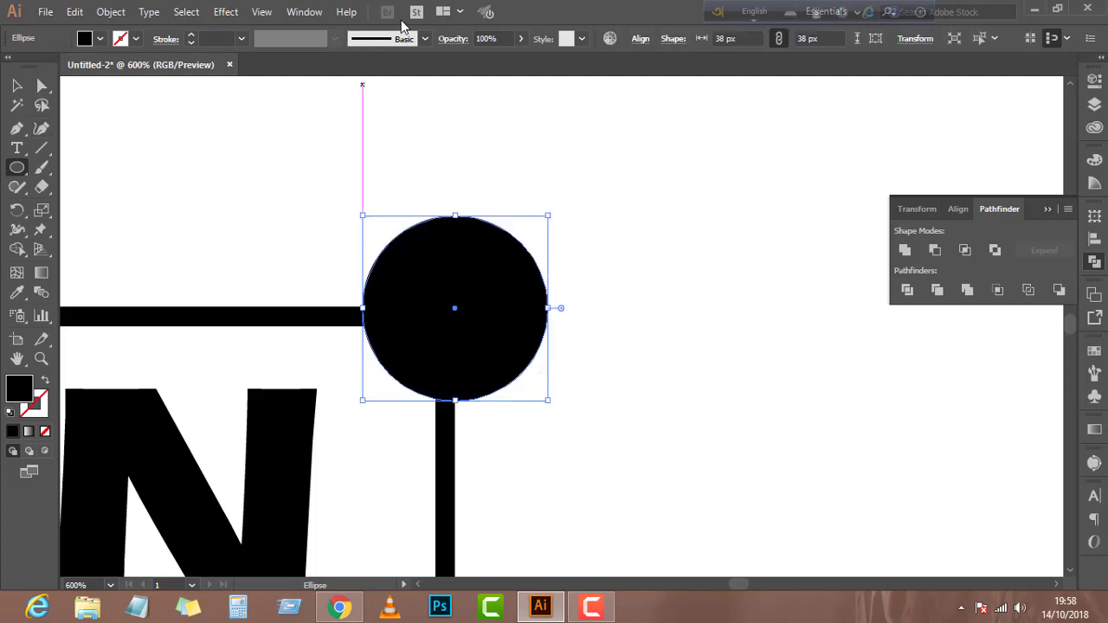
{"action": "left_click", "coordinate": [502, 38]}
{"action": "type", "text": "82"}
{"action": "key", "text": "Return"}
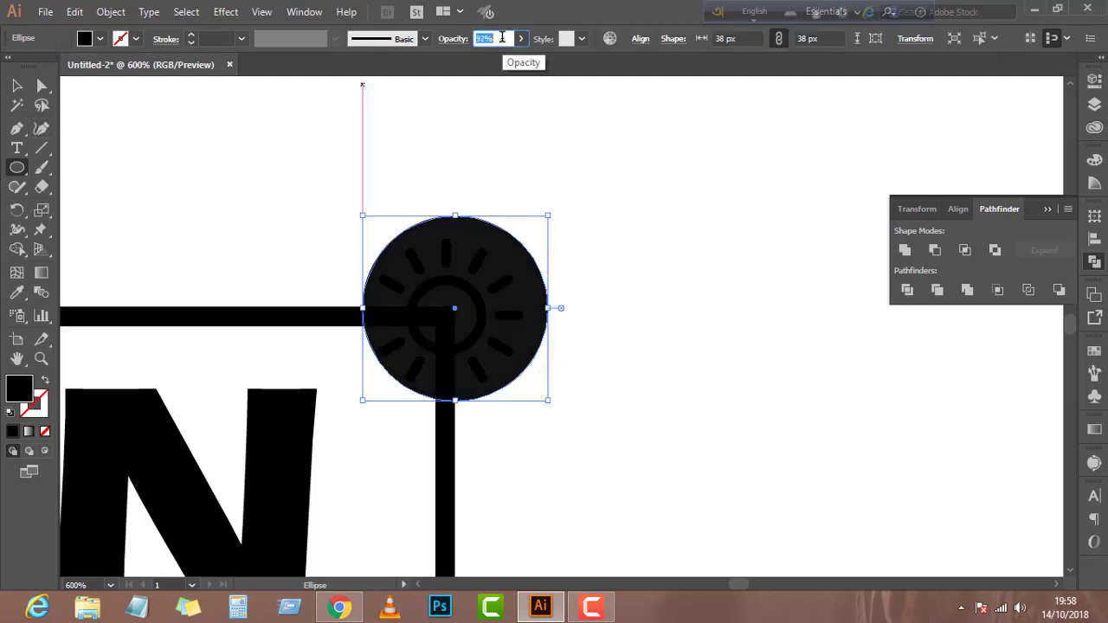
{"action": "scroll", "coordinate": [502, 38], "scroll_direction": "down", "scroll_amount": 4}
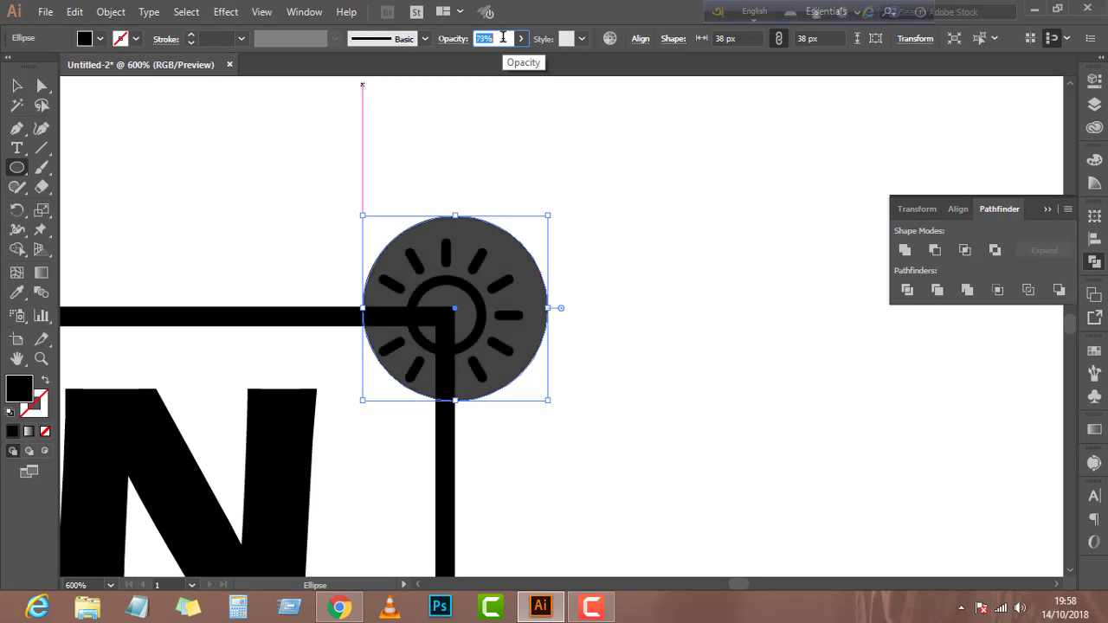
Reposition the semi-transparent circle so it sits roughly centered over the sun icon
{"action": "left_click", "coordinate": [18, 86]}
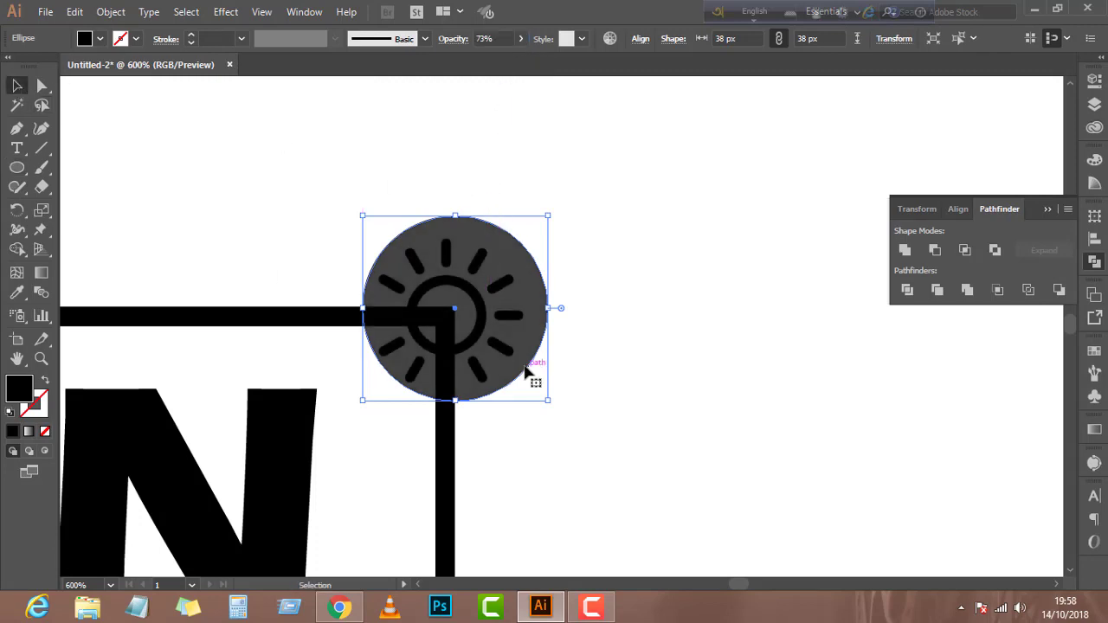
{"action": "left_click_drag", "start_coordinate": [525, 350], "coordinate": [523, 346]}
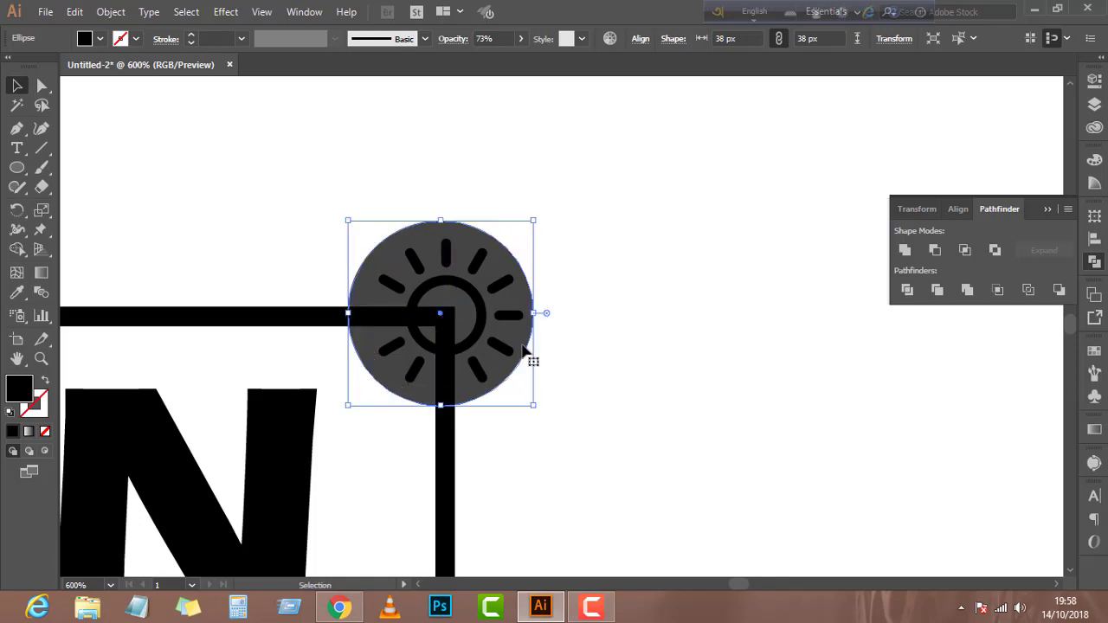
{"action": "scroll", "coordinate": [472, 319], "scroll_direction": "up", "scroll_amount": 1}
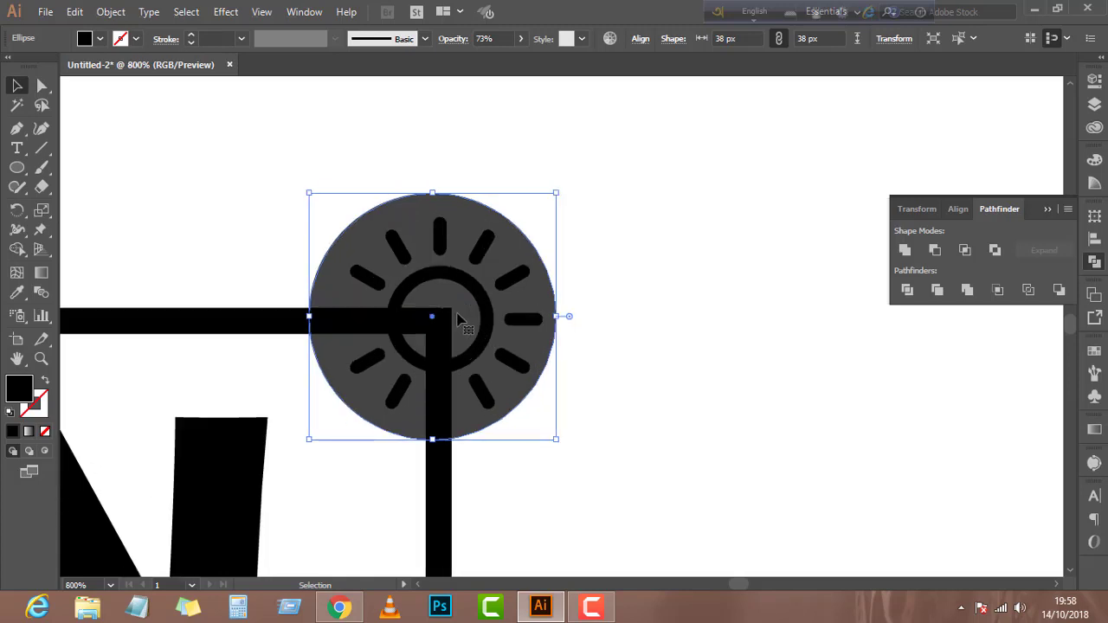
{"action": "scroll", "coordinate": [459, 319], "scroll_direction": "up", "scroll_amount": 1}
{"action": "left_click_drag", "start_coordinate": [579, 295], "coordinate": [588, 295]}
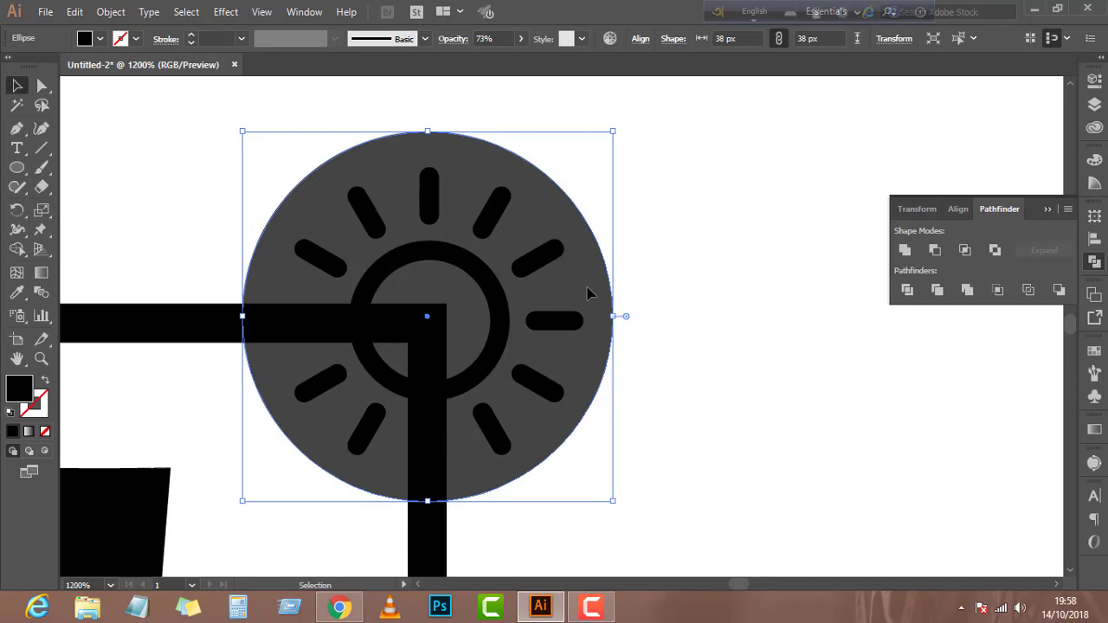
{"action": "left_click_drag", "start_coordinate": [587, 291], "coordinate": [588, 314]}
Align the circle and the sun group to each other's horizontal and vertical centers
{"action": "left_click_drag", "start_coordinate": [675, 280], "coordinate": [548, 353]}
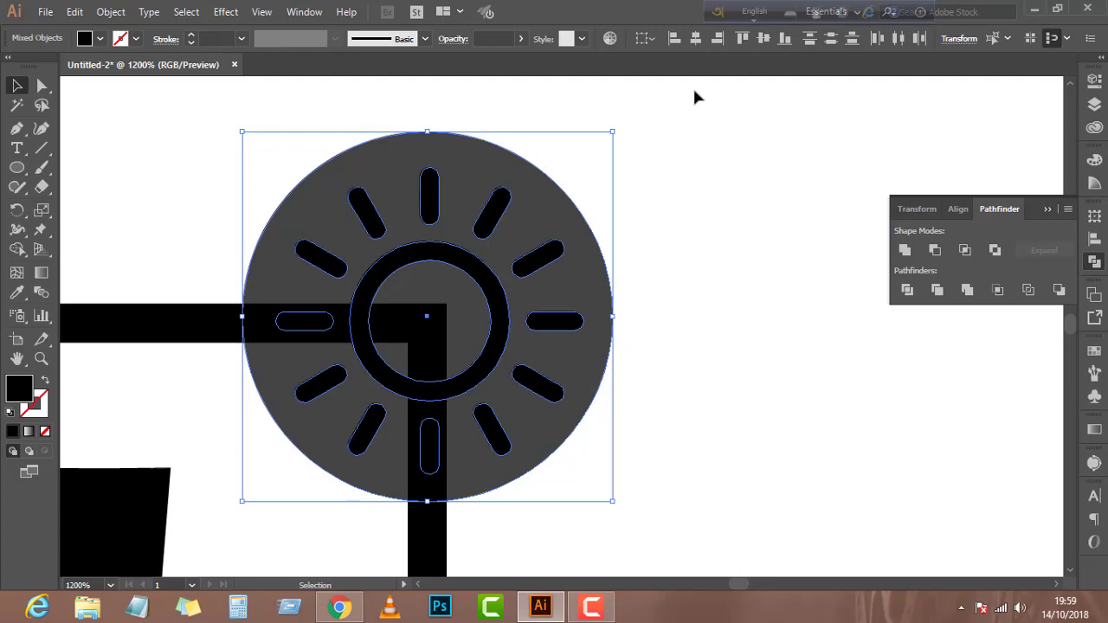
{"action": "left_click", "coordinate": [645, 38]}
{"action": "left_click", "coordinate": [661, 58]}
{"action": "left_click", "coordinate": [699, 39]}
{"action": "left_click", "coordinate": [762, 38]}
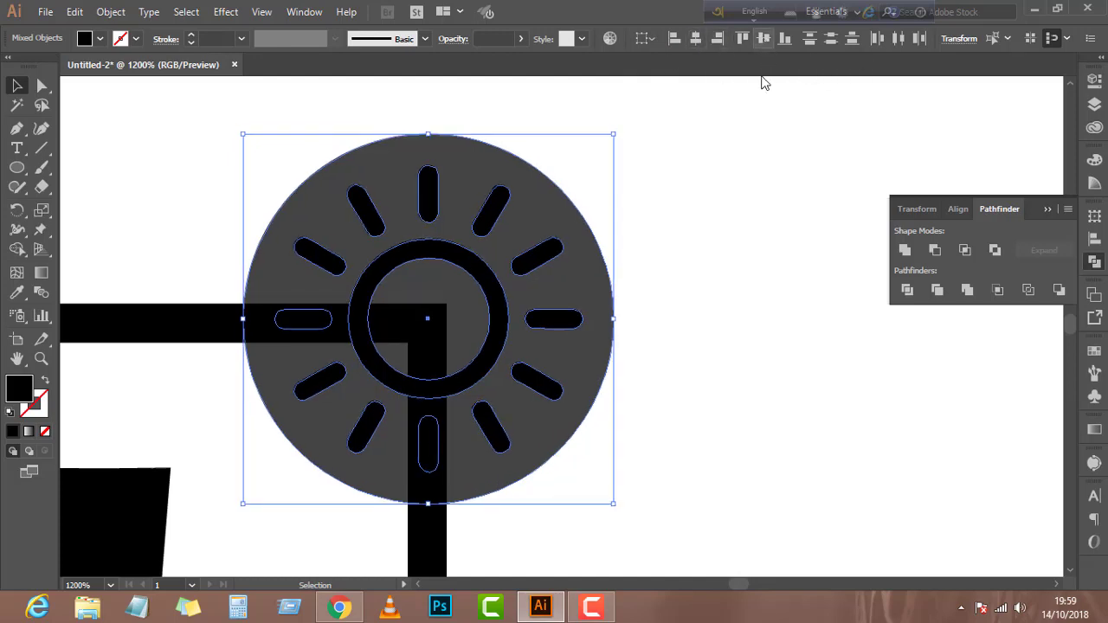
{"action": "left_click", "coordinate": [709, 287]}
Subtract the semi-transparent circle from the frame with Minus Front to cut a gap around the sun at the corner
{"action": "scroll", "coordinate": [695, 341], "scroll_direction": "down", "scroll_amount": 1}
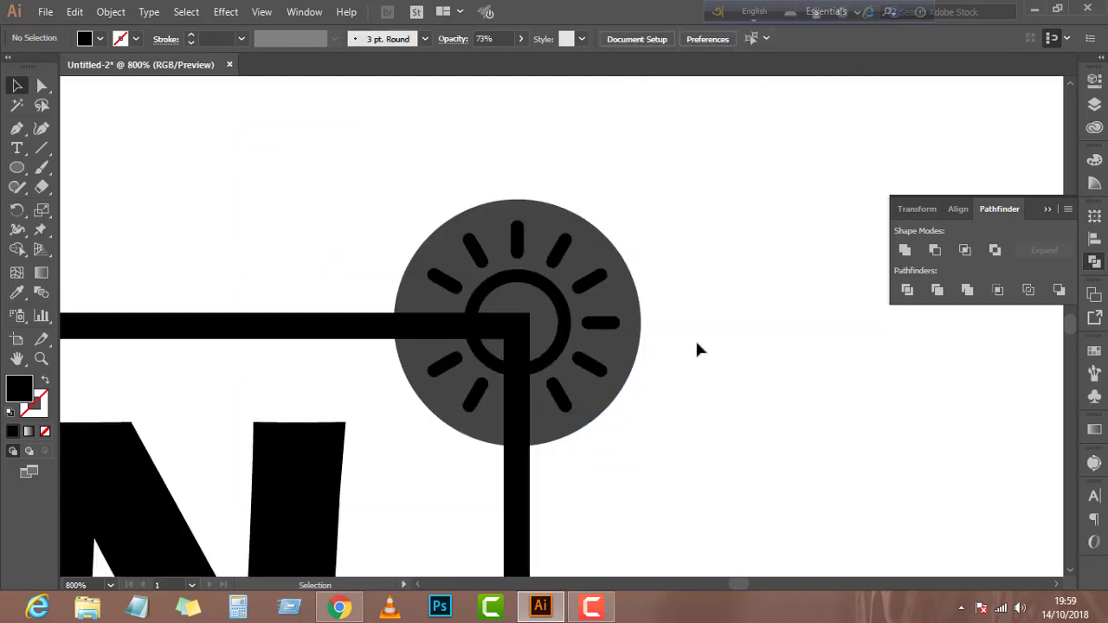
{"action": "left_click", "coordinate": [487, 435]}
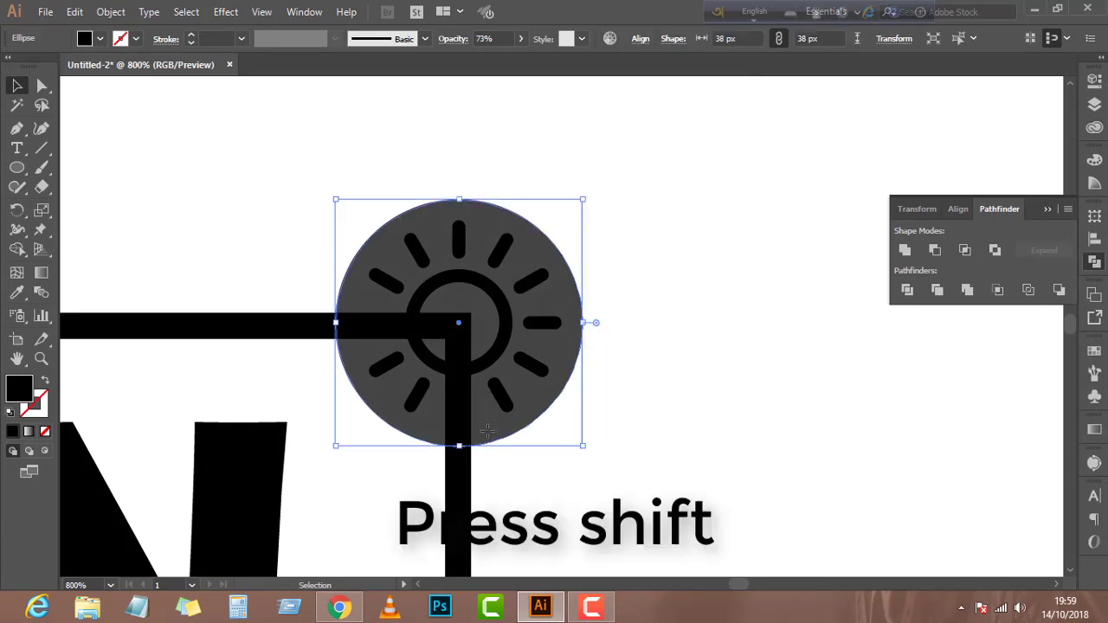
{"action": "left_click", "coordinate": [465, 463], "text": "shift"}
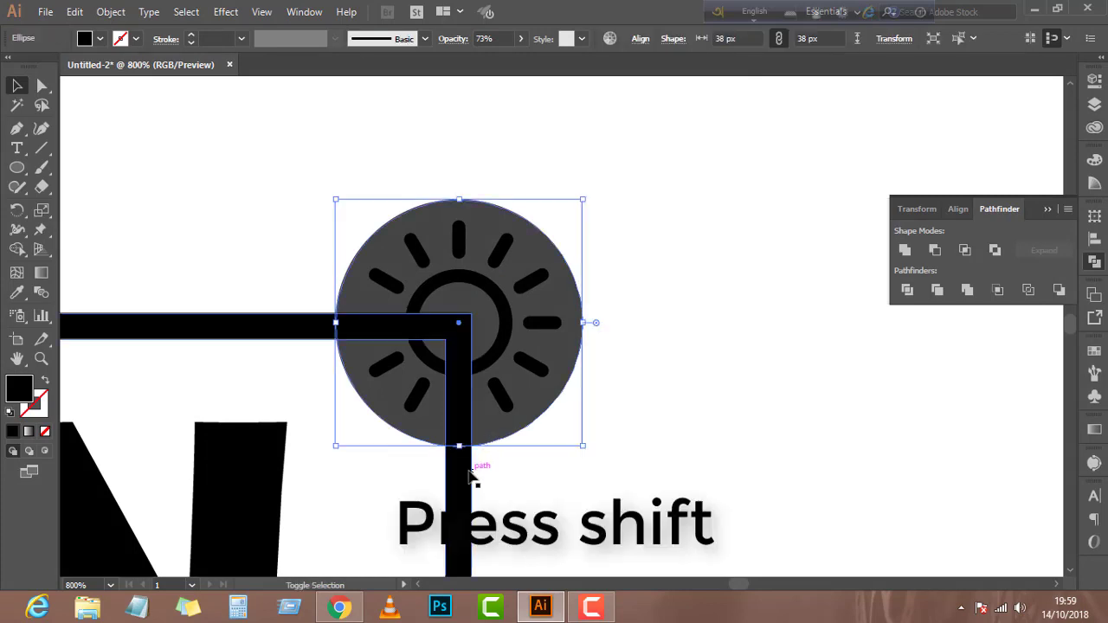
{"action": "left_click", "coordinate": [935, 249]}
{"action": "left_click", "coordinate": [640, 440]}
{"action": "key", "text": "ctrl+0"}
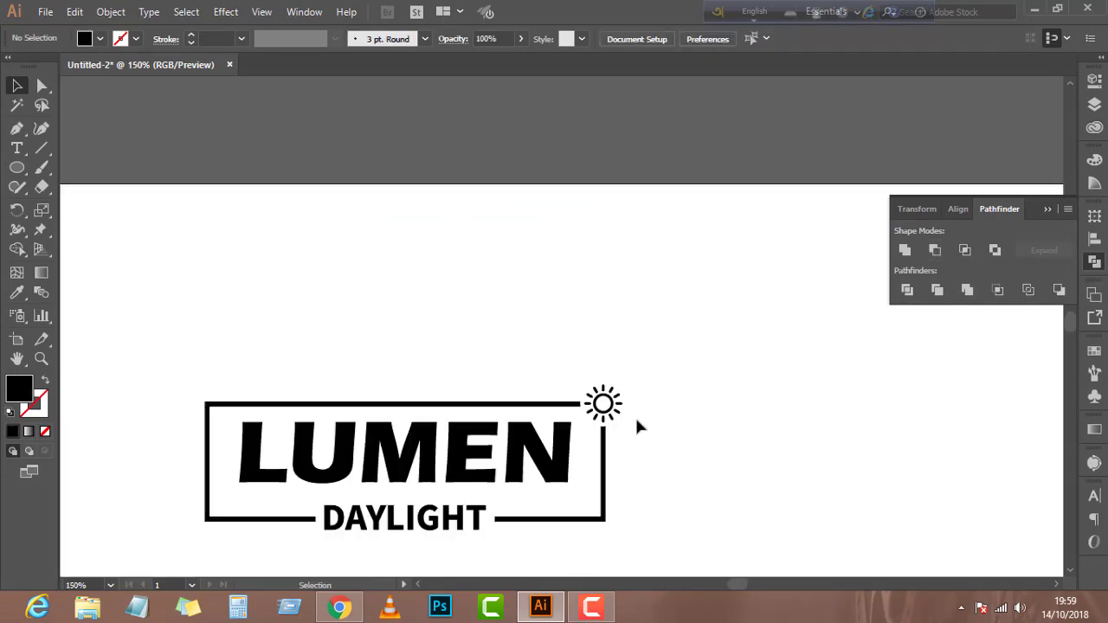
Fill only the letter E of LUMEN with the orange swatch using the Direct Selection tool
{"action": "scroll", "coordinate": [307, 384], "scroll_direction": "up", "scroll_amount": 2}
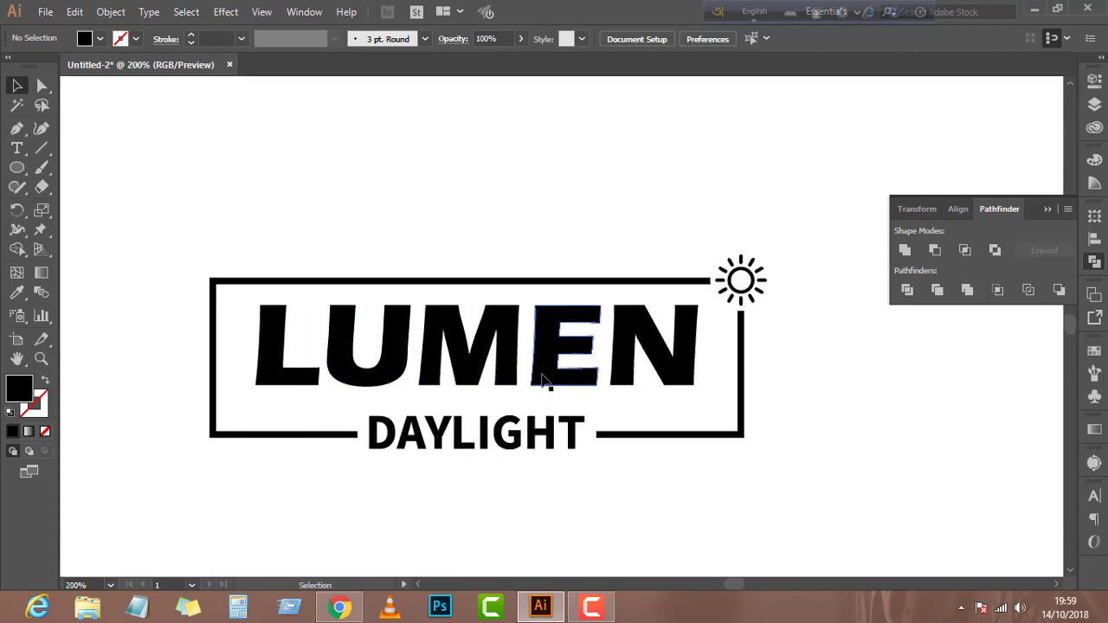
{"action": "key", "text": "a"}
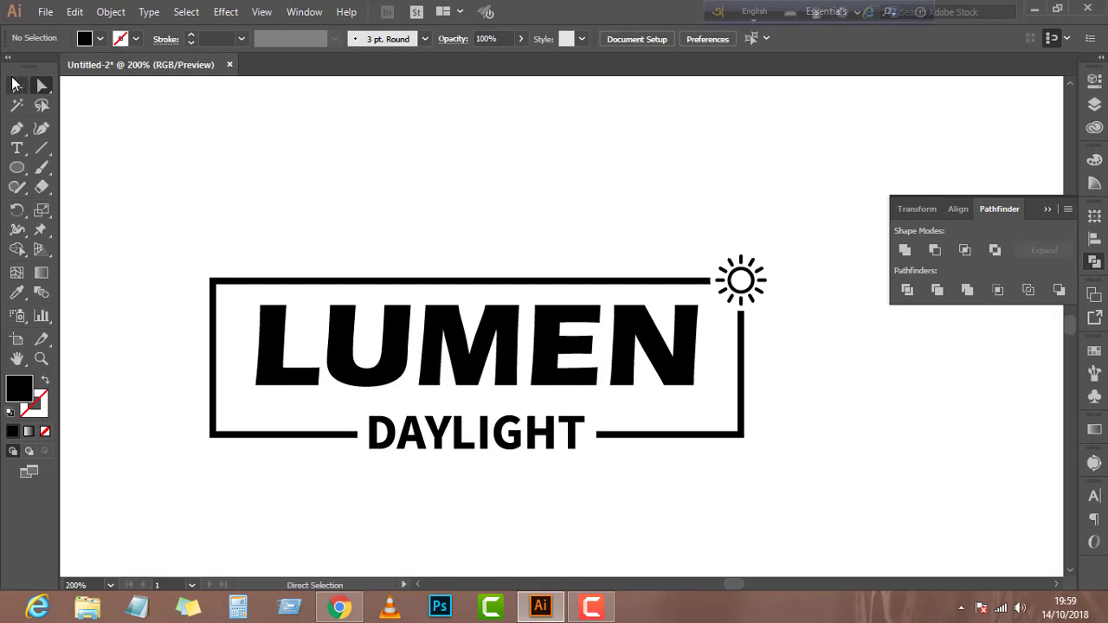
{"action": "left_click", "coordinate": [14, 84]}
{"action": "left_click", "coordinate": [42, 85]}
{"action": "left_click", "coordinate": [545, 362]}
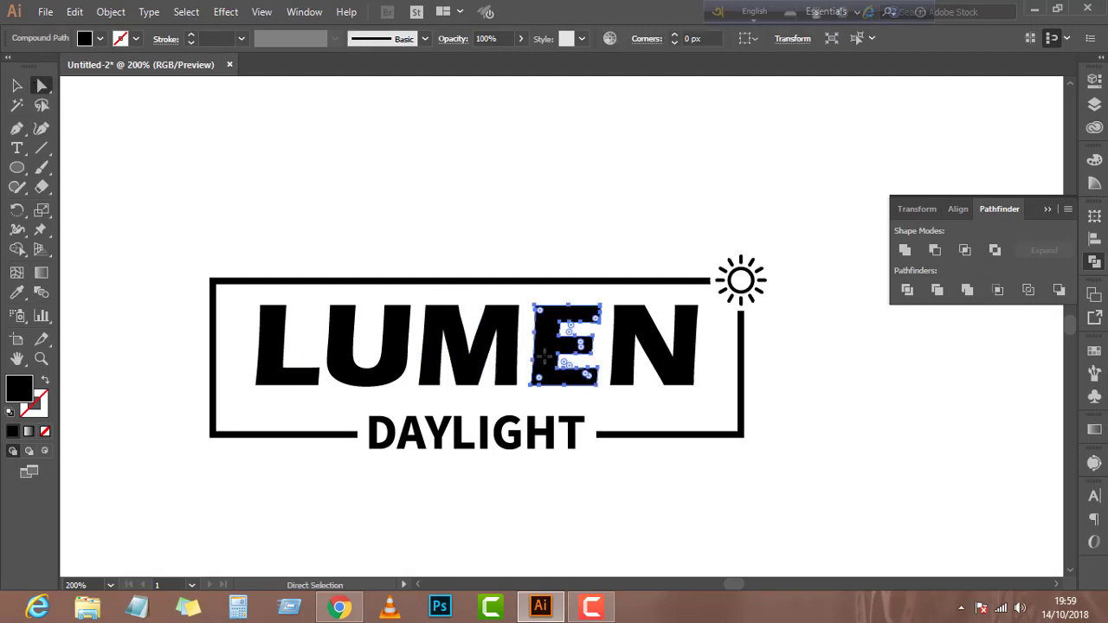
{"action": "left_click", "coordinate": [100, 40]}
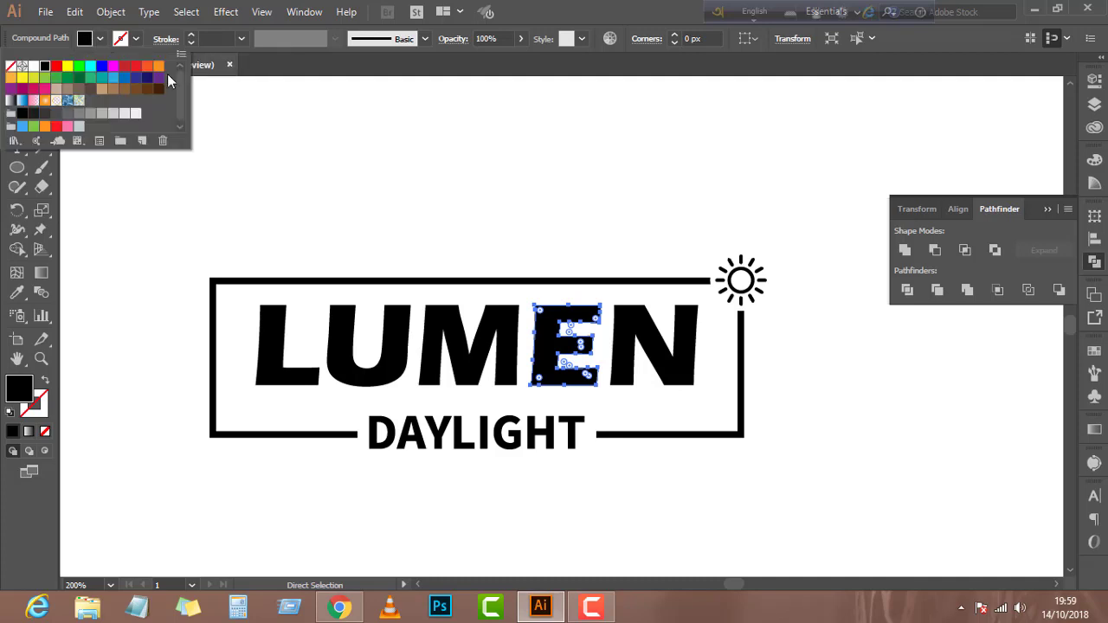
{"action": "left_click", "coordinate": [158, 66]}
{"action": "left_click", "coordinate": [793, 399]}
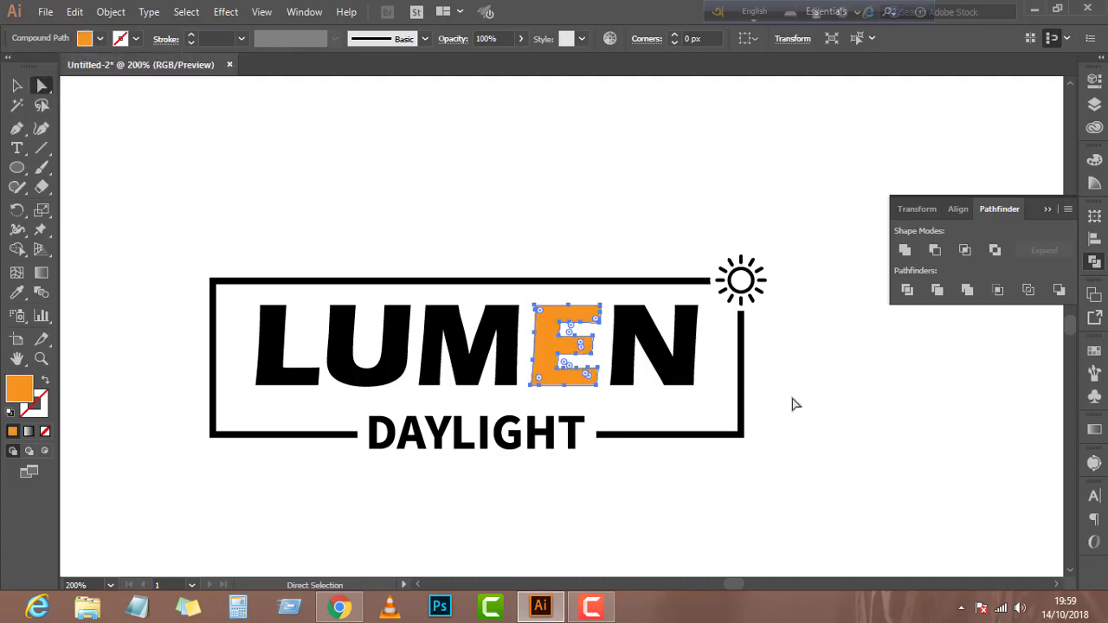
{"action": "left_click", "coordinate": [744, 393]}
{"action": "left_click", "coordinate": [819, 405]}
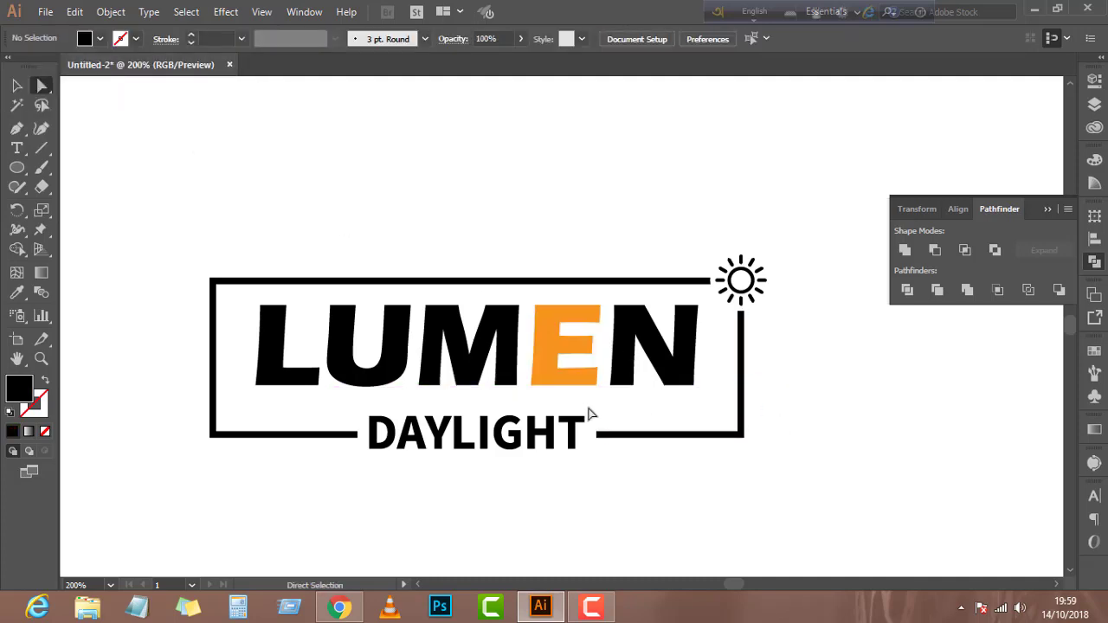
Recolor the DAYLIGHT lettering by sampling the orange of the E with the Eyedropper
{"action": "scroll", "coordinate": [585, 410], "scroll_direction": "up", "scroll_amount": 1, "text": "alt"}
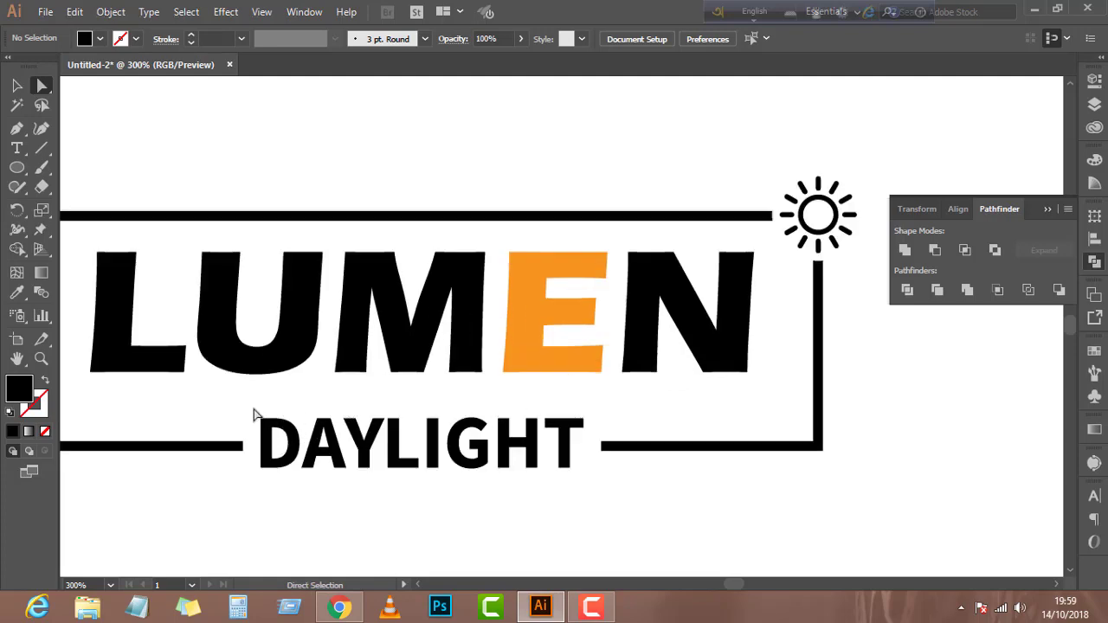
{"action": "left_click_drag", "start_coordinate": [251, 404], "coordinate": [589, 495]}
{"action": "left_click", "coordinate": [17, 293]}
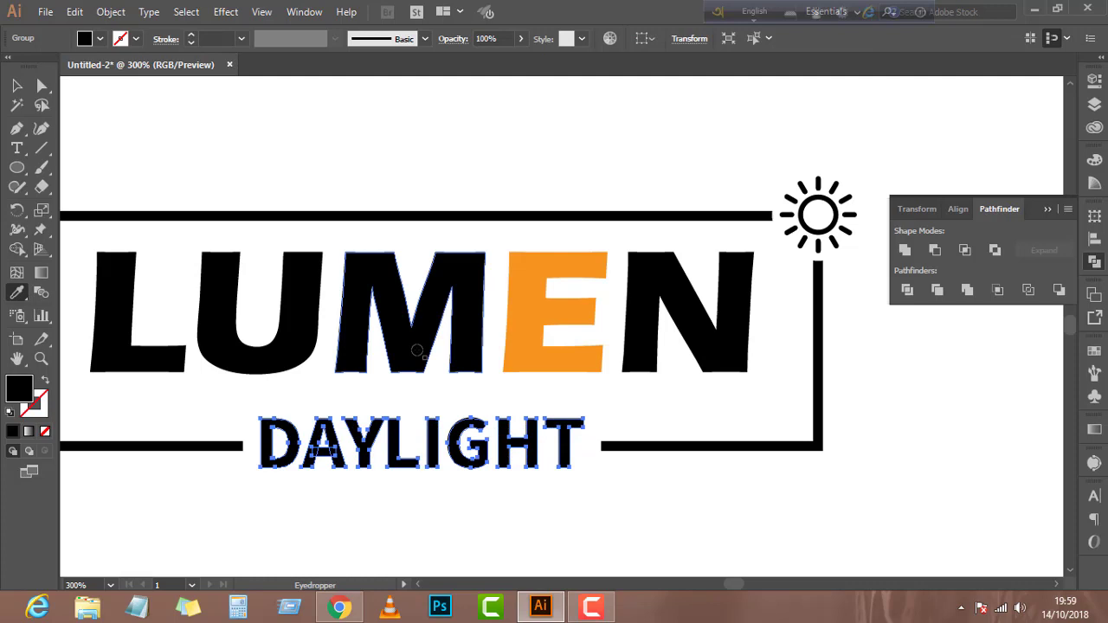
{"action": "left_click", "coordinate": [518, 343]}
{"action": "left_click", "coordinate": [13, 87]}
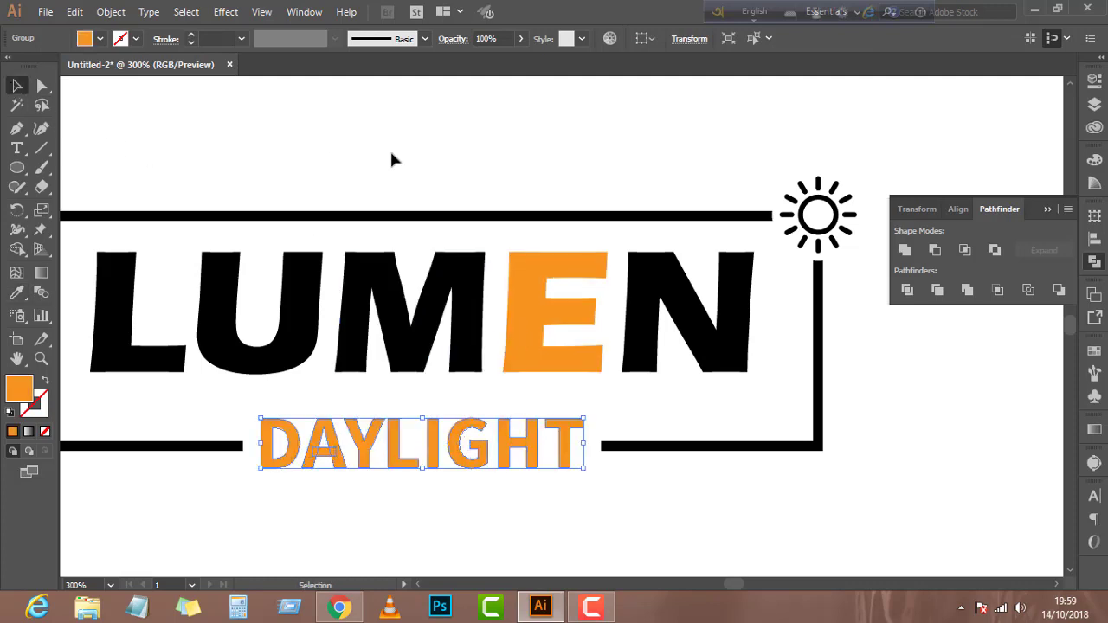
{"action": "left_click", "coordinate": [390, 147]}
Recolor the sun icon at the frame's corner with the orange sampled from the letter E
{"action": "scroll", "coordinate": [390, 147], "scroll_direction": "right", "scroll_amount": 3}
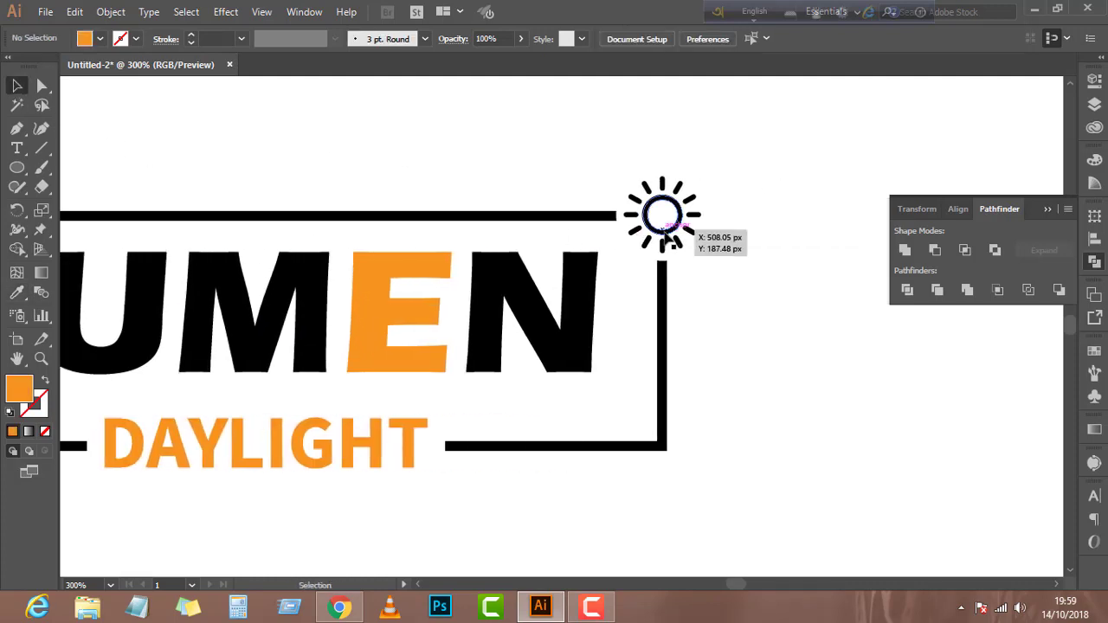
{"action": "left_click", "coordinate": [663, 231]}
{"action": "left_click", "coordinate": [18, 294]}
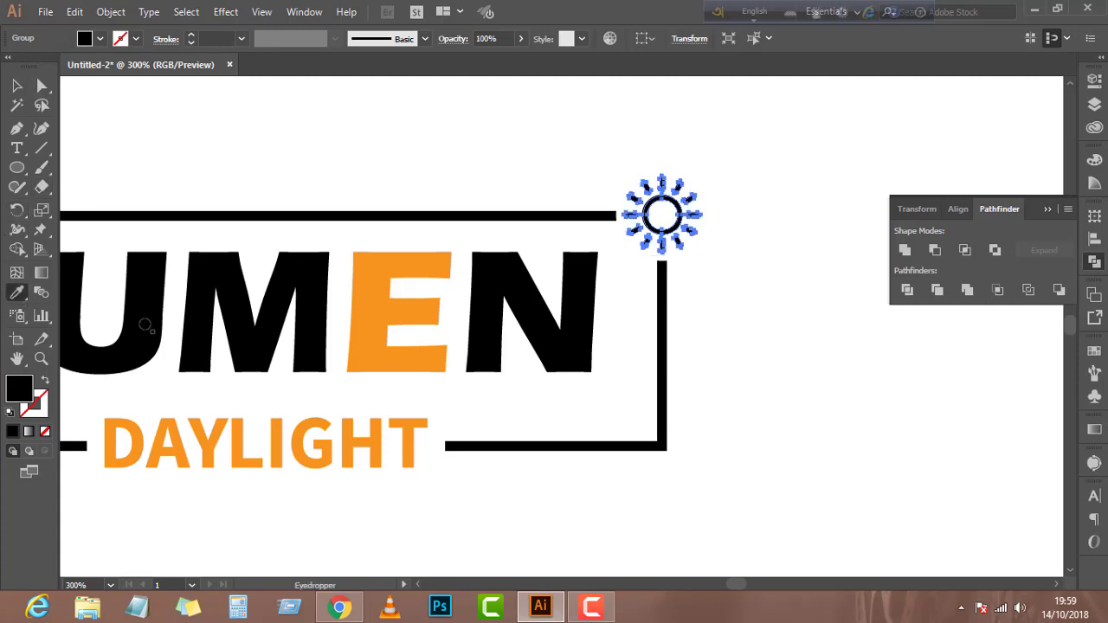
{"action": "left_click", "coordinate": [364, 324]}
{"action": "left_click", "coordinate": [14, 87]}
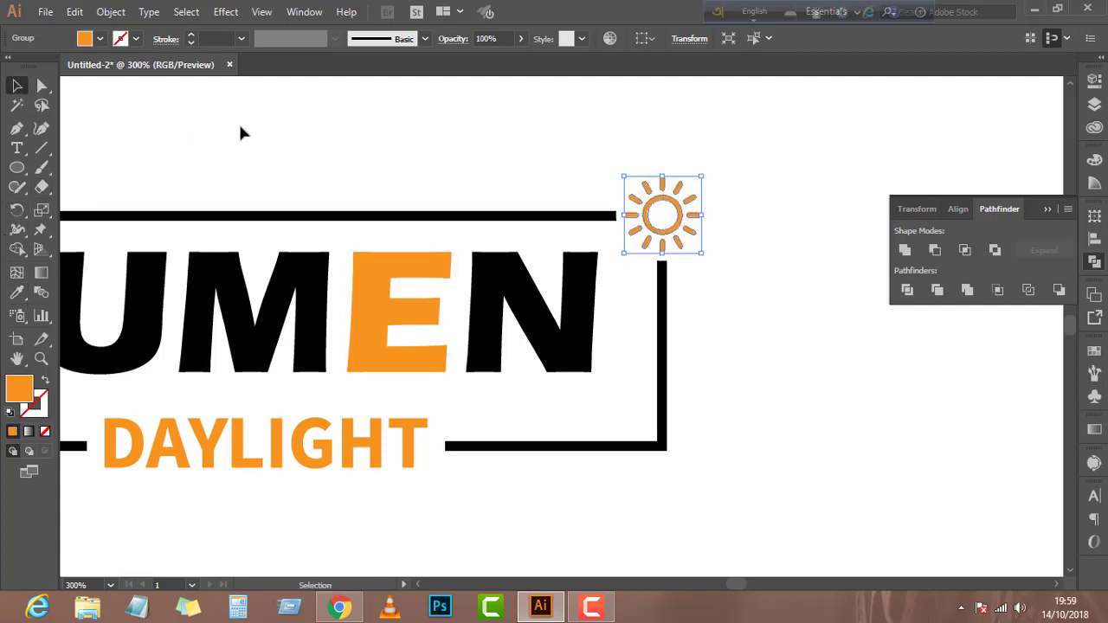
{"action": "left_click", "coordinate": [243, 128]}
Review the recolored logo as a whole at several magnifications to judge its overall balance
{"action": "scroll", "coordinate": [249, 128], "scroll_direction": "down", "scroll_amount": 3}
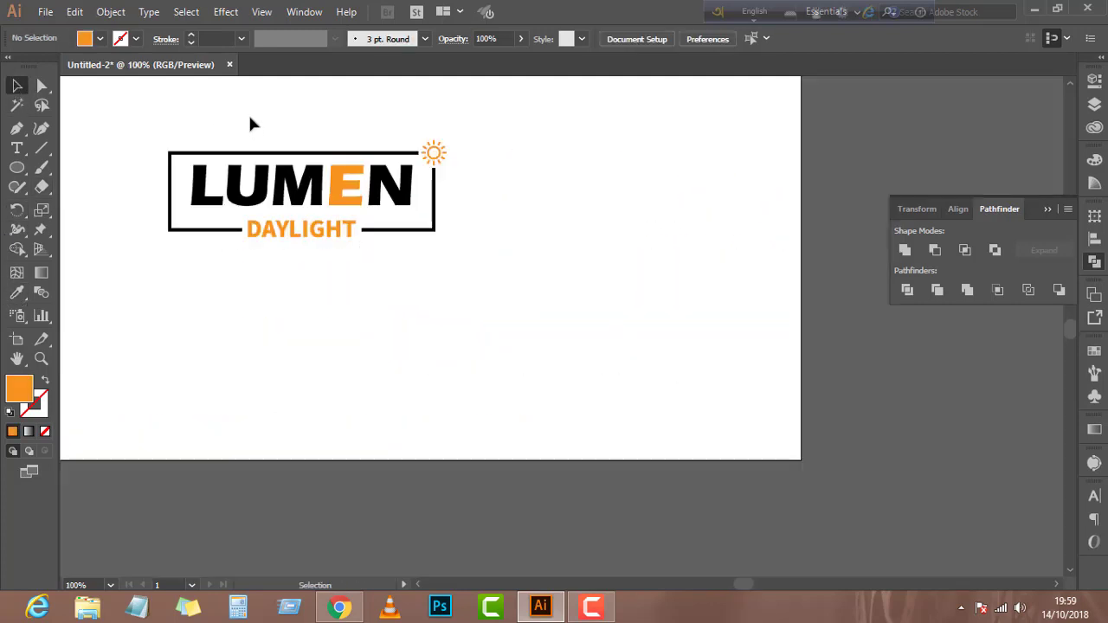
{"action": "scroll", "coordinate": [250, 118], "scroll_direction": "up", "scroll_amount": 1}
{"action": "scroll", "coordinate": [277, 135], "scroll_direction": "left", "scroll_amount": 1}
{"action": "scroll", "coordinate": [260, 158], "scroll_direction": "up", "scroll_amount": 2}
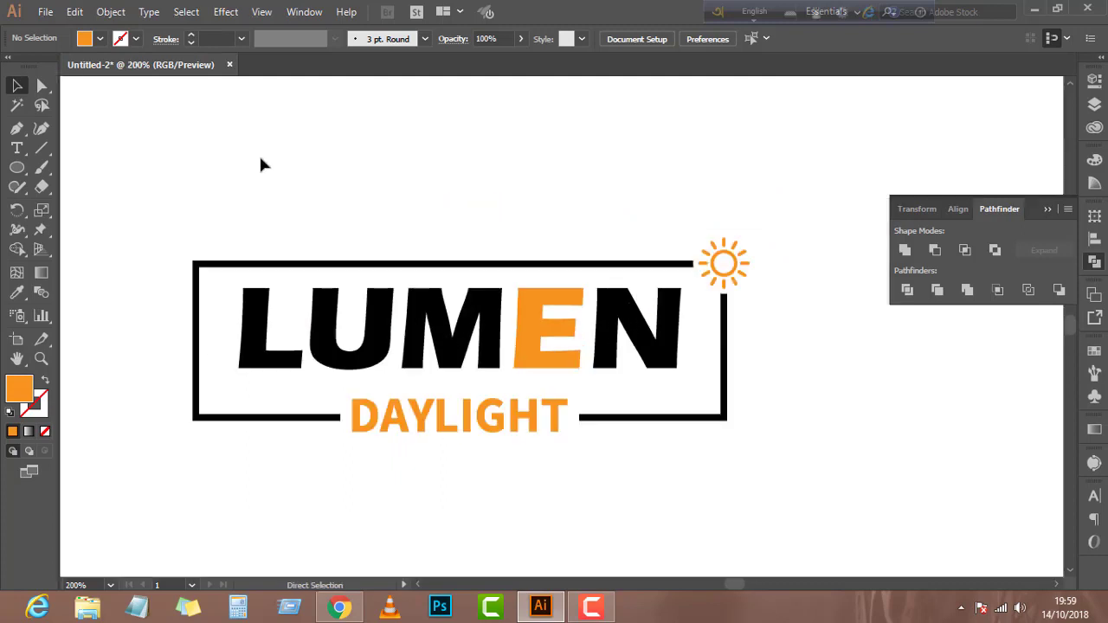
{"action": "scroll", "coordinate": [258, 154], "scroll_direction": "left", "scroll_amount": 1}
{"action": "scroll", "coordinate": [255, 151], "scroll_direction": "down", "scroll_amount": 1}
{"action": "scroll", "coordinate": [251, 164], "scroll_direction": "left", "scroll_amount": 2}
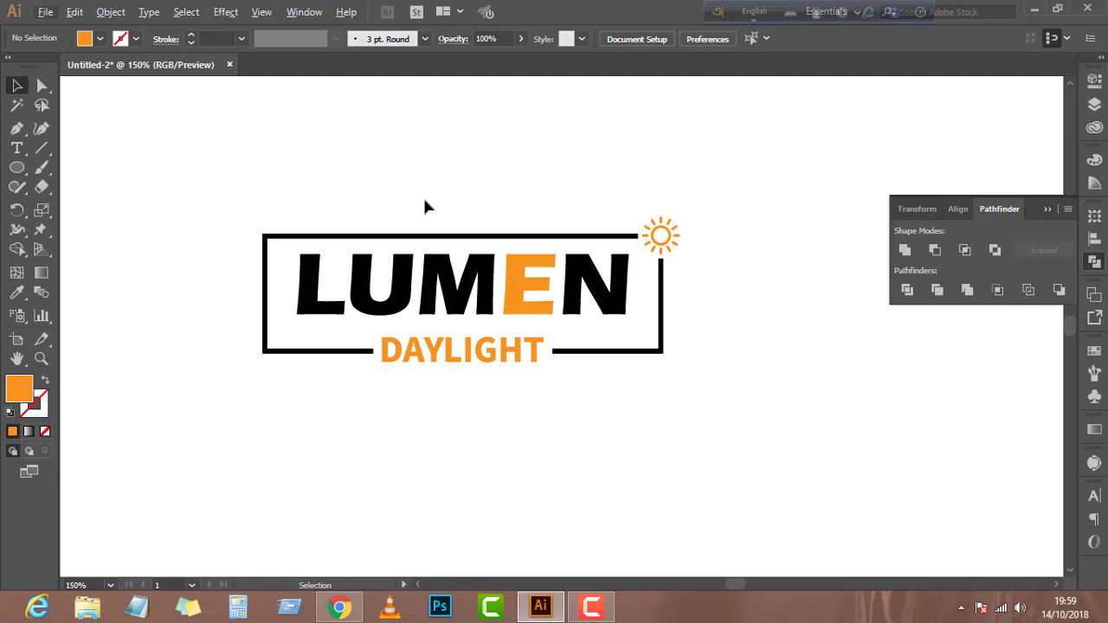
{"action": "scroll", "coordinate": [385, 232], "scroll_direction": "up", "scroll_amount": 1}
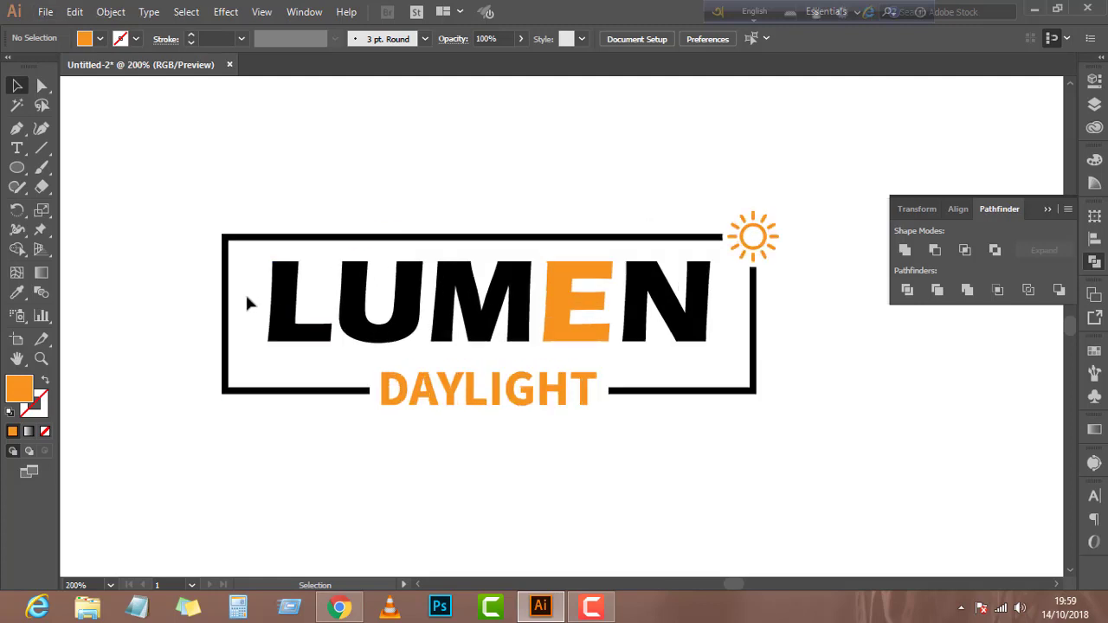
Center LUMEN vertically within the frame, using the frame as the key object
{"action": "left_click_drag", "start_coordinate": [246, 302], "coordinate": [680, 339]}
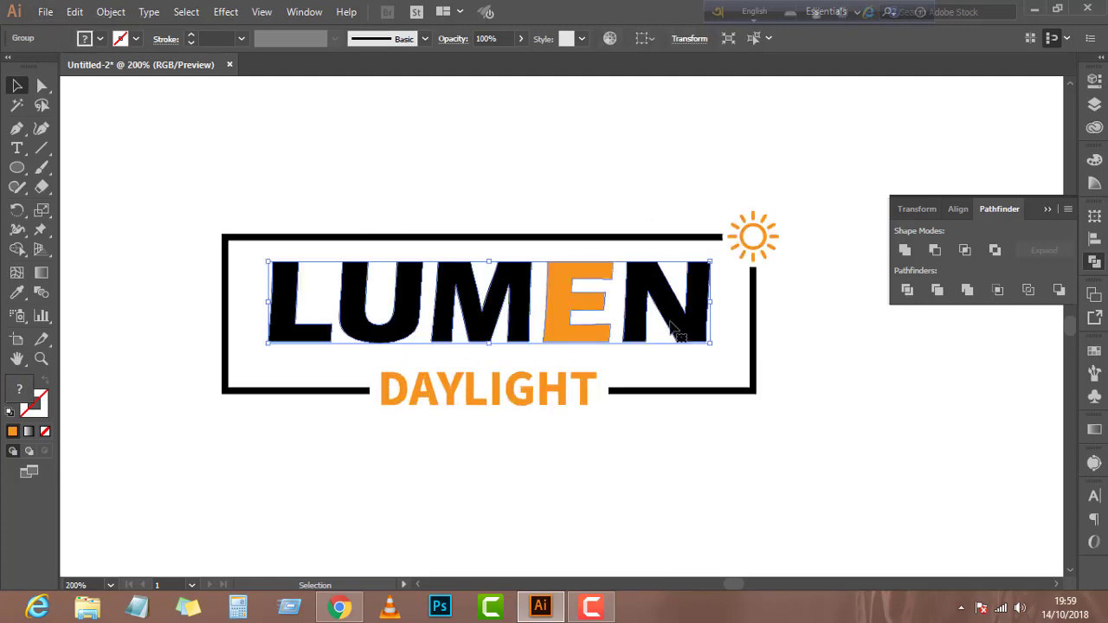
{"action": "key", "text": "a"}
{"action": "key", "text": "v"}
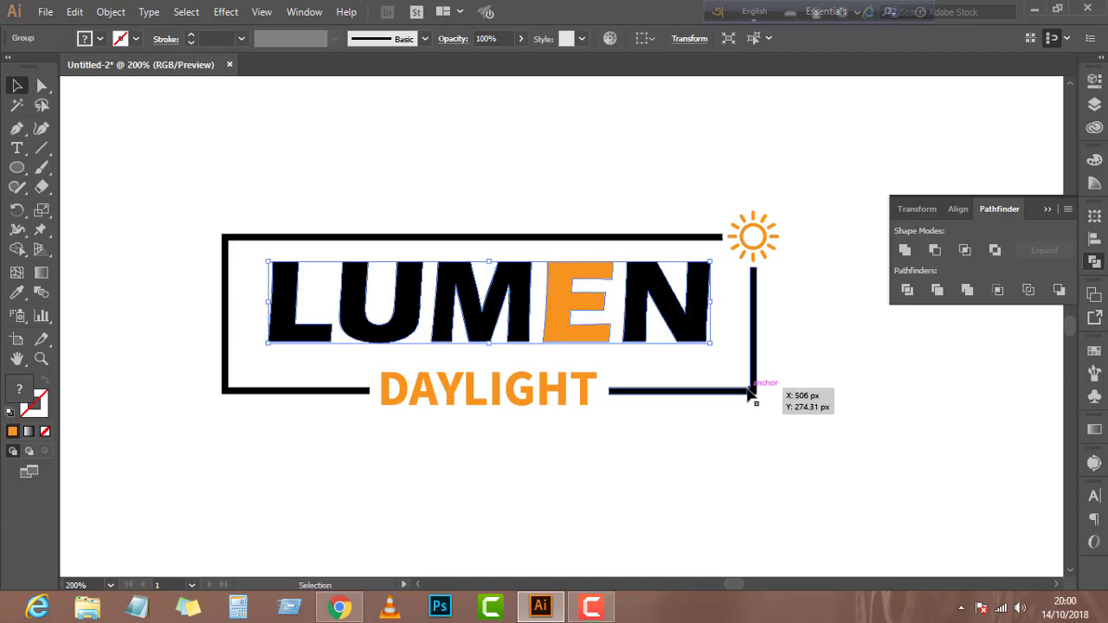
{"action": "left_click", "coordinate": [750, 390], "text": "shift"}
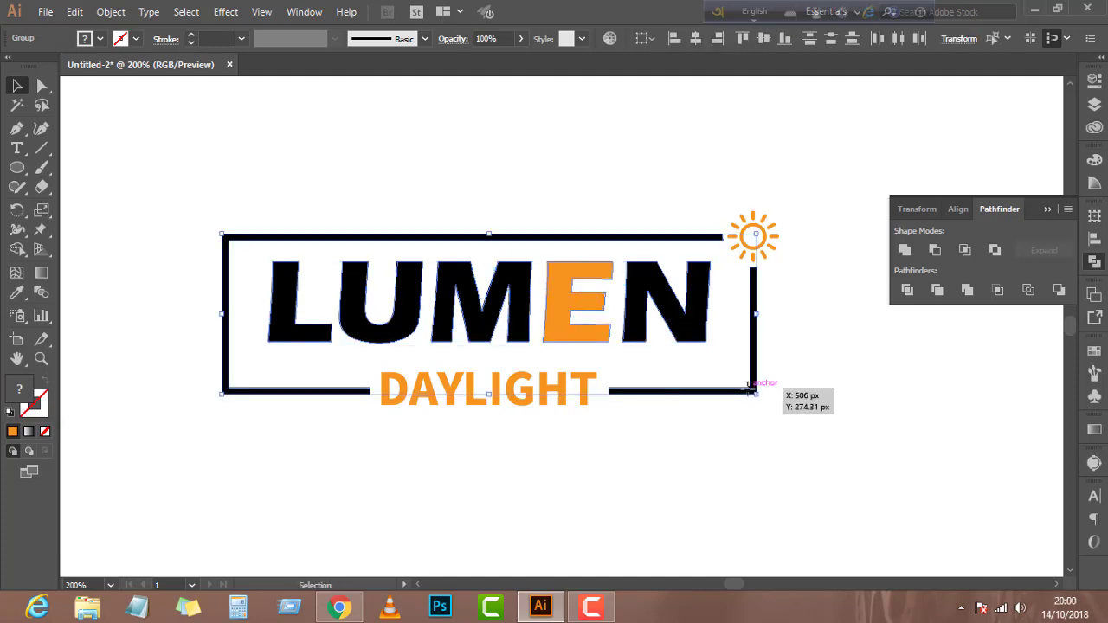
{"action": "left_click", "coordinate": [750, 391]}
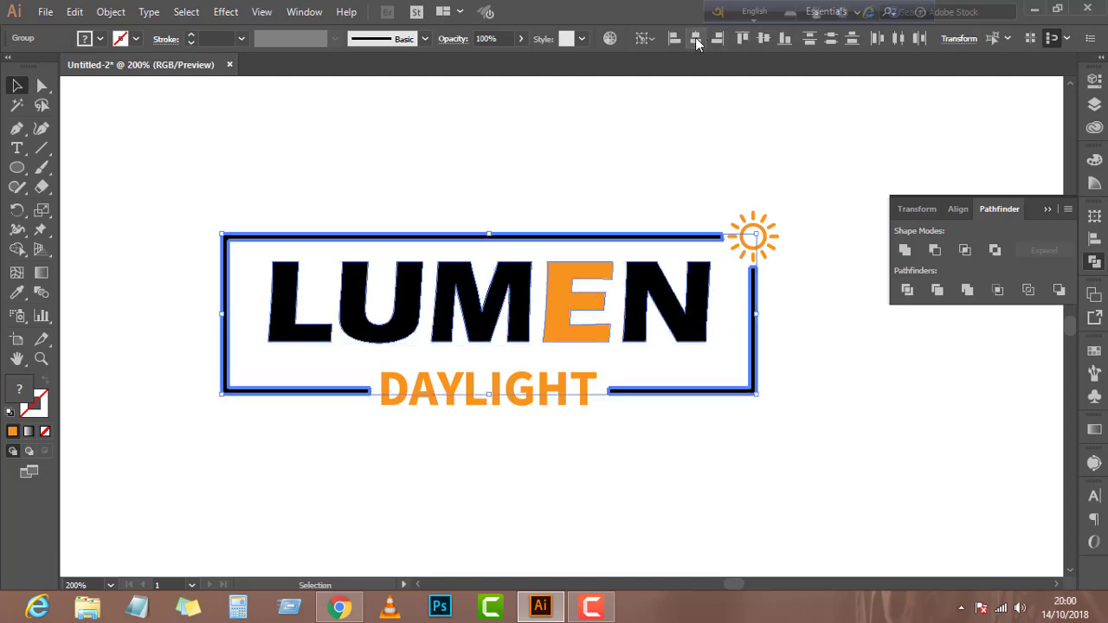
{"action": "left_click", "coordinate": [763, 39]}
{"action": "left_click", "coordinate": [494, 186]}
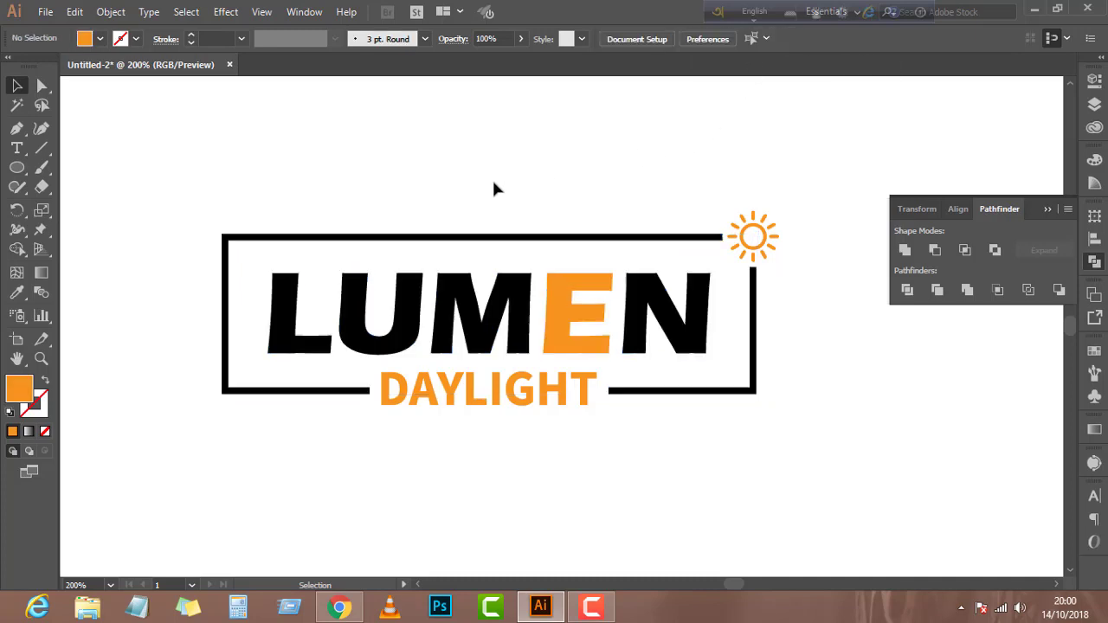
Group the frame, LUMEN, DAYLIGHT and the sun icon into one object
{"action": "key", "text": "ctrl+1"}
{"action": "scroll", "coordinate": [494, 188], "scroll_direction": "up", "scroll_amount": 2}
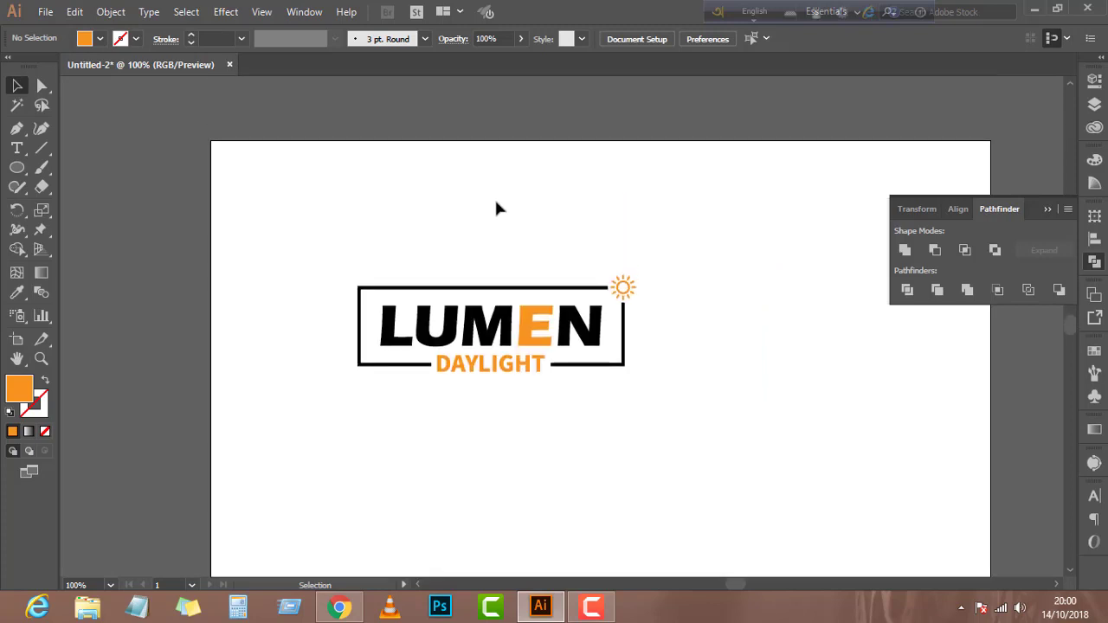
{"action": "scroll", "coordinate": [499, 283], "scroll_direction": "up", "scroll_amount": 1}
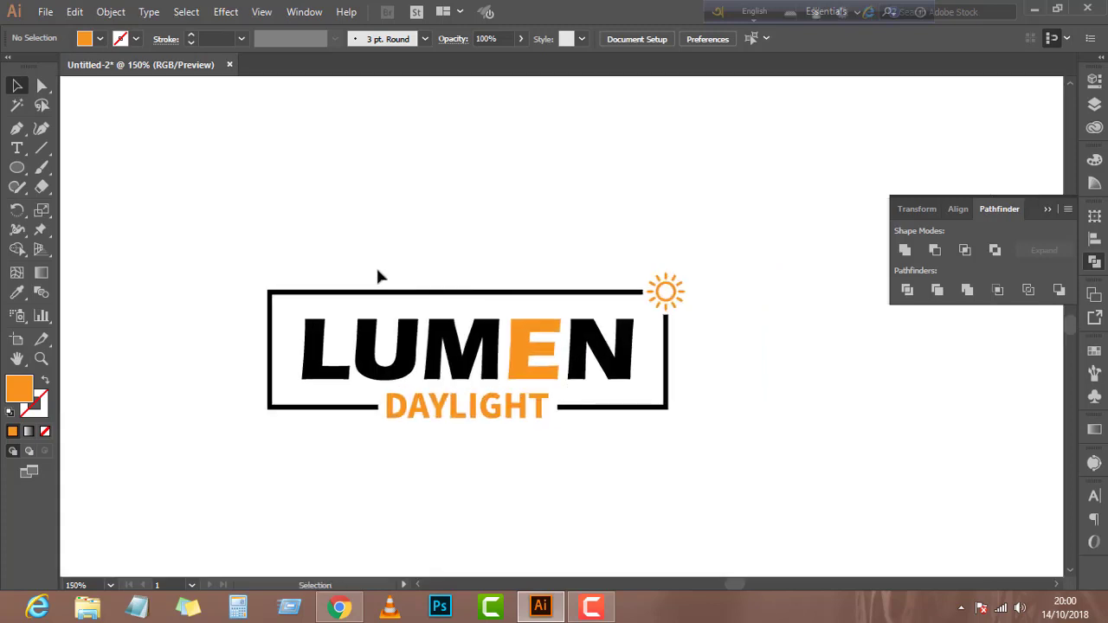
{"action": "left_click_drag", "start_coordinate": [180, 237], "coordinate": [729, 481]}
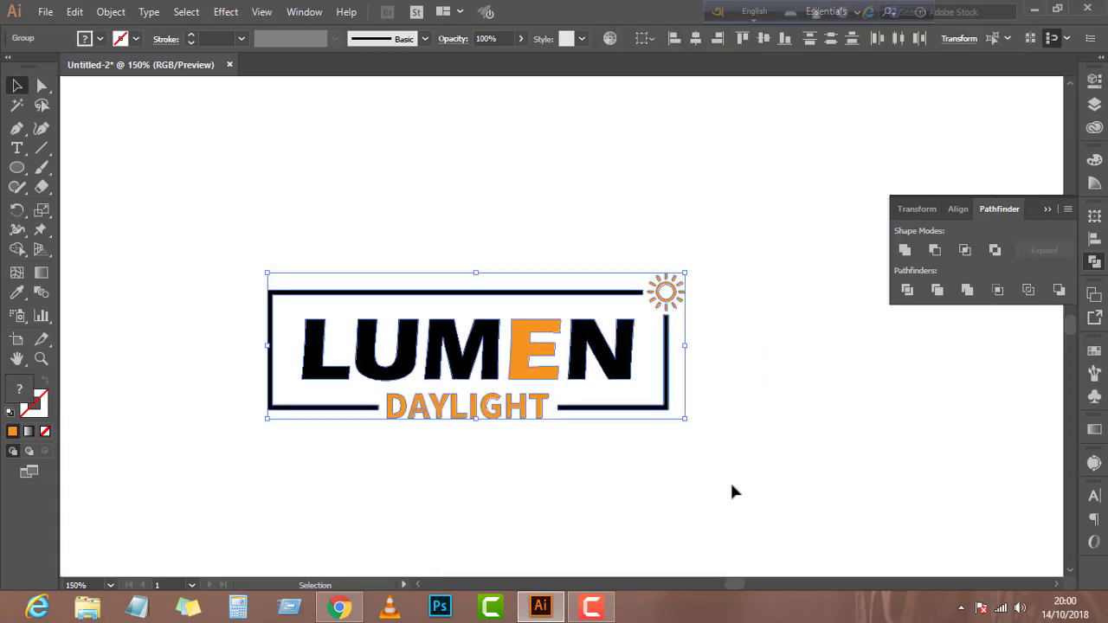
{"action": "key", "text": "ctrl+g"}
{"action": "key", "text": "ctrl+g"}
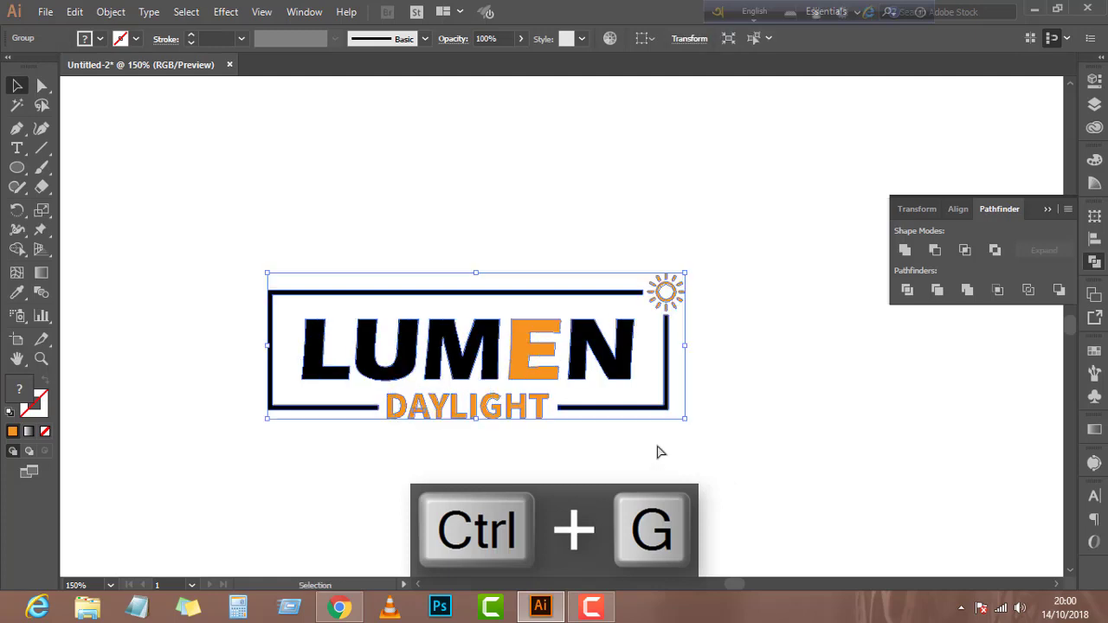
{"action": "left_click", "coordinate": [536, 452]}
Center the logo group horizontally and vertically on the artboard with Align to Artboard
{"action": "scroll", "coordinate": [536, 453], "scroll_direction": "down", "scroll_amount": 2}
{"action": "scroll", "coordinate": [514, 430], "scroll_direction": "down", "scroll_amount": 4}
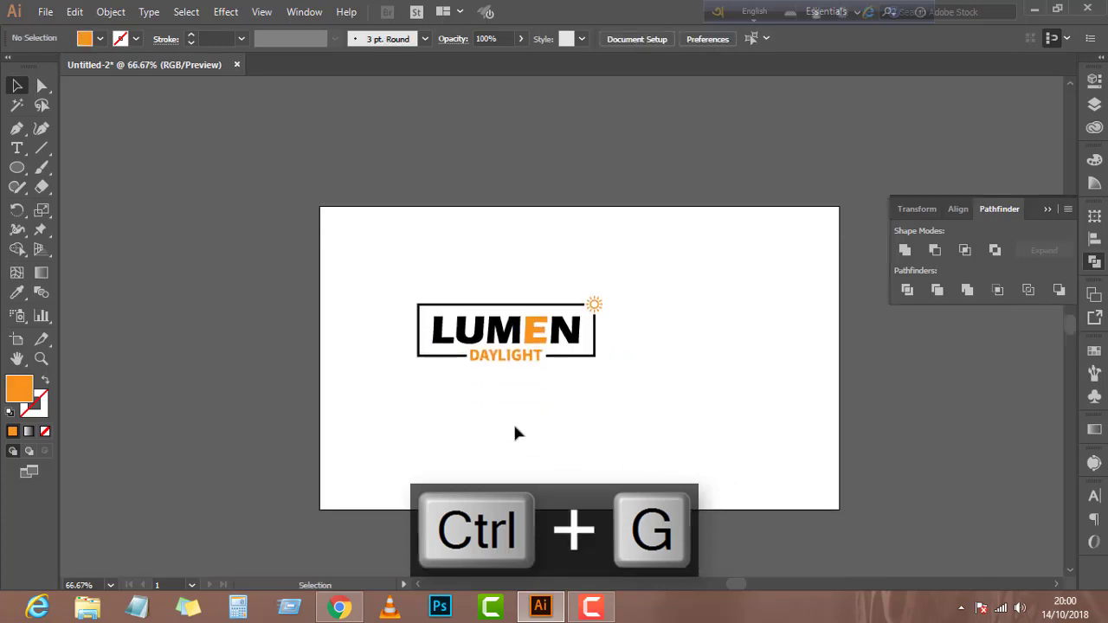
{"action": "scroll", "coordinate": [510, 427], "scroll_direction": "right", "scroll_amount": 3}
{"action": "scroll", "coordinate": [584, 355], "scroll_direction": "right", "scroll_amount": 1}
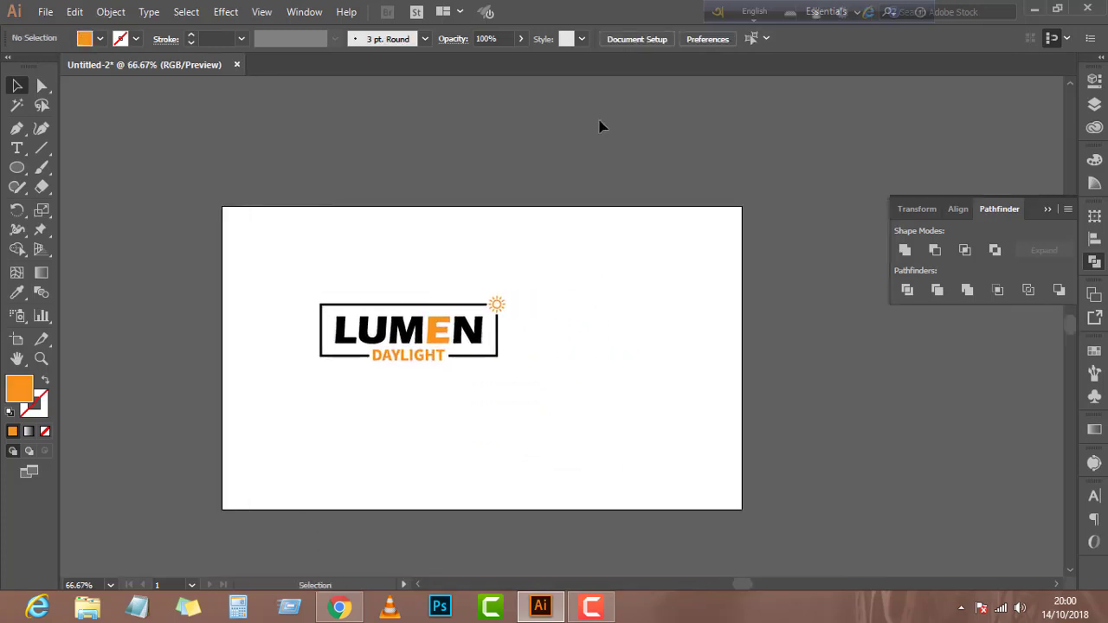
{"action": "left_click", "coordinate": [431, 336]}
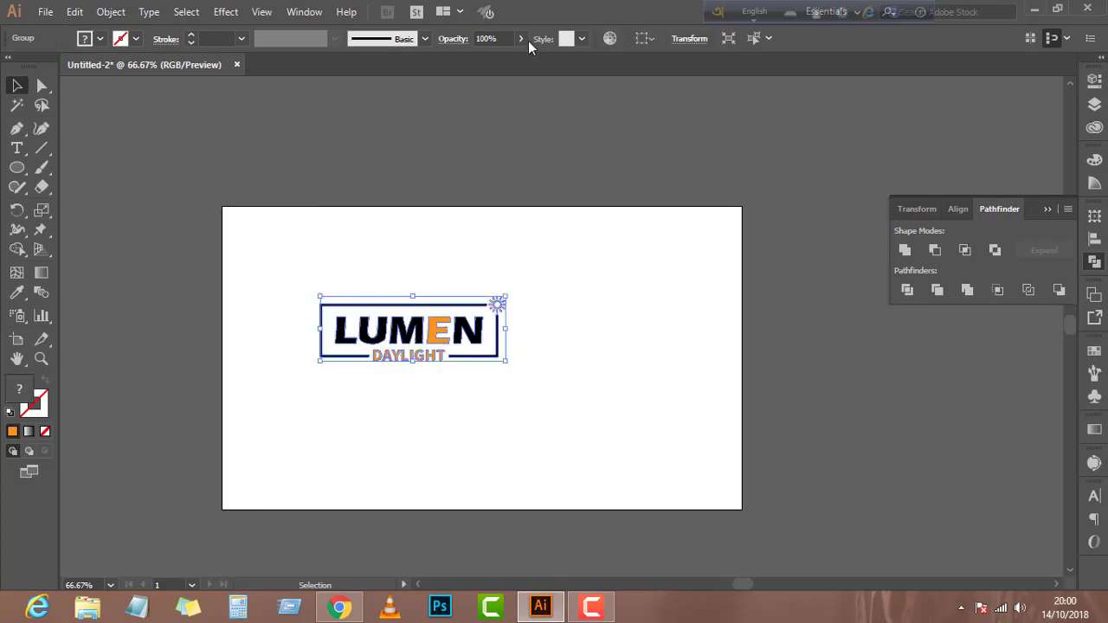
{"action": "left_click", "coordinate": [642, 38]}
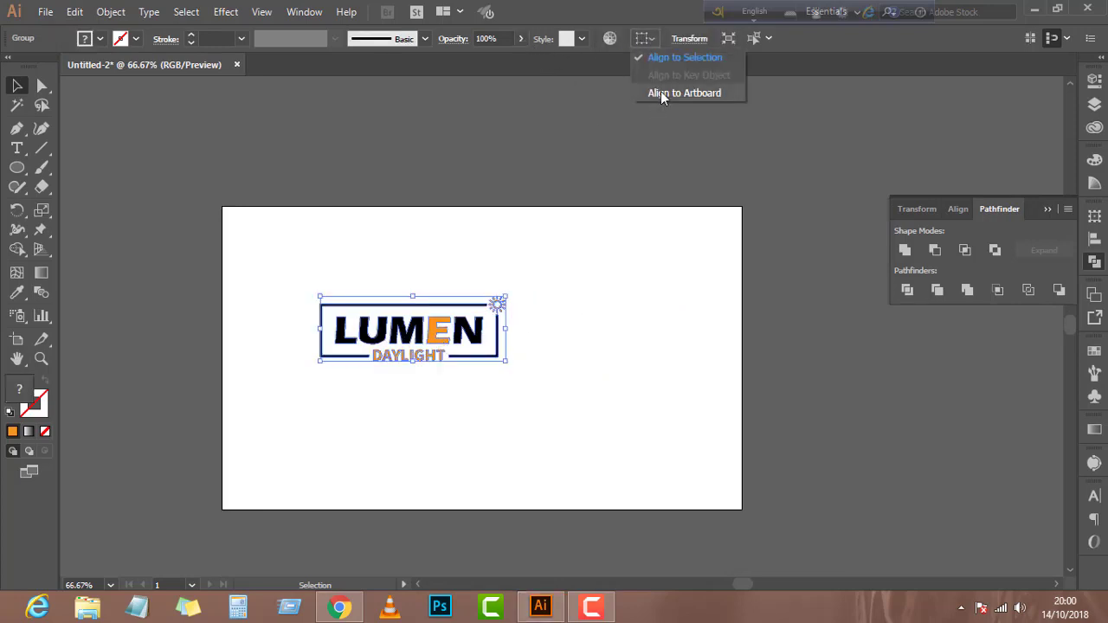
{"action": "left_click", "coordinate": [660, 94]}
{"action": "left_click", "coordinate": [698, 39]}
{"action": "left_click", "coordinate": [765, 38]}
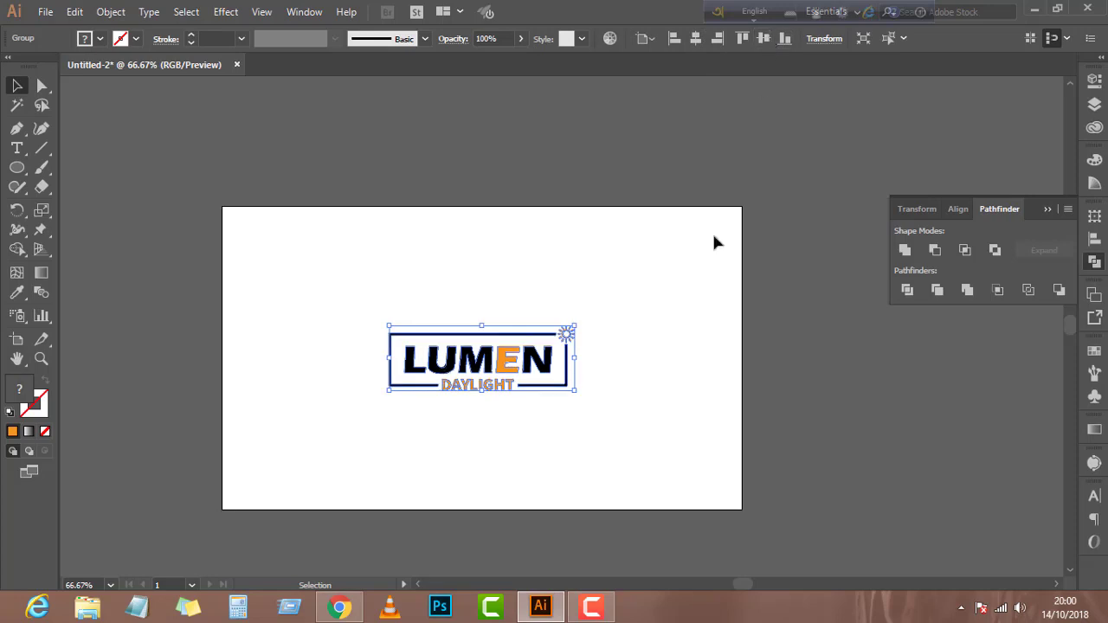
Enlarge the logo group proportionally from its center to about two thirds of the artboard's width
{"action": "left_click_drag", "start_coordinate": [580, 361], "coordinate": [649, 367]}
{"action": "left_click", "coordinate": [534, 460]}
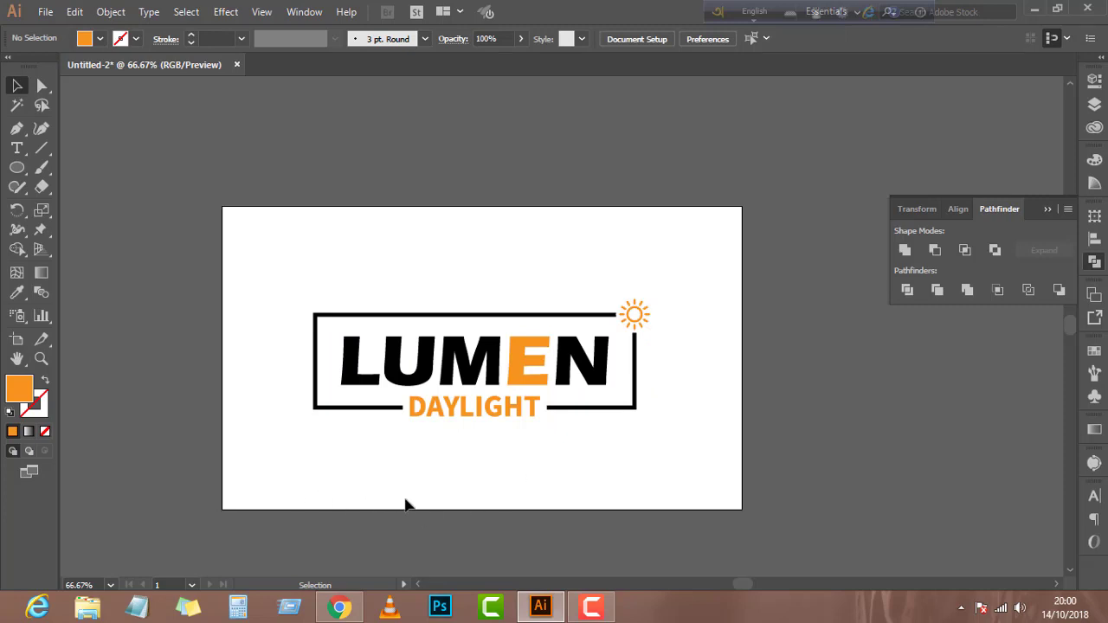
{"action": "scroll", "coordinate": [410, 496], "scroll_direction": "left", "scroll_amount": 1}
{"action": "scroll", "coordinate": [409, 496], "scroll_direction": "down", "scroll_amount": 1}
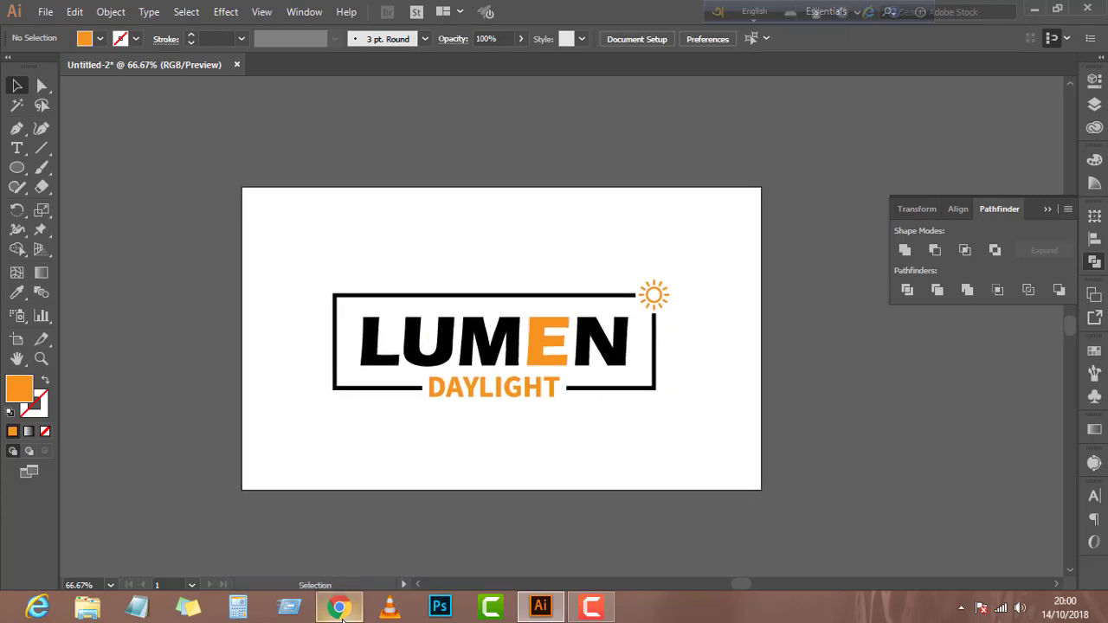
Switch to Chrome and run a Google search for SUNSHINE IMAGE in a new tab
{"action": "left_click", "coordinate": [340, 607]}
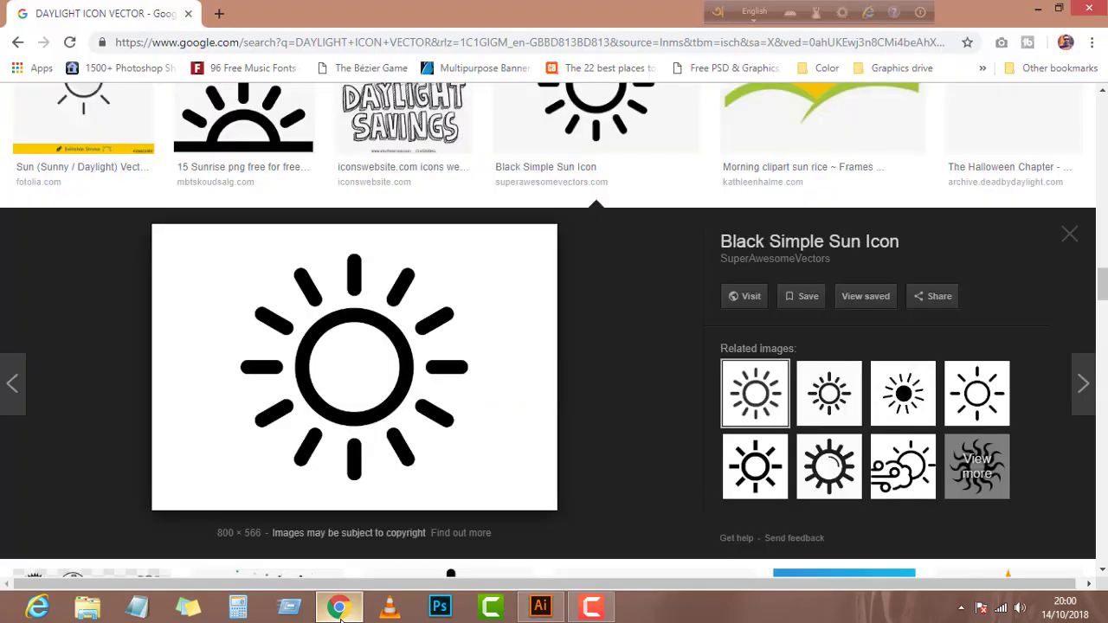
{"action": "left_click", "coordinate": [218, 15]}
{"action": "type", "text": "s"}
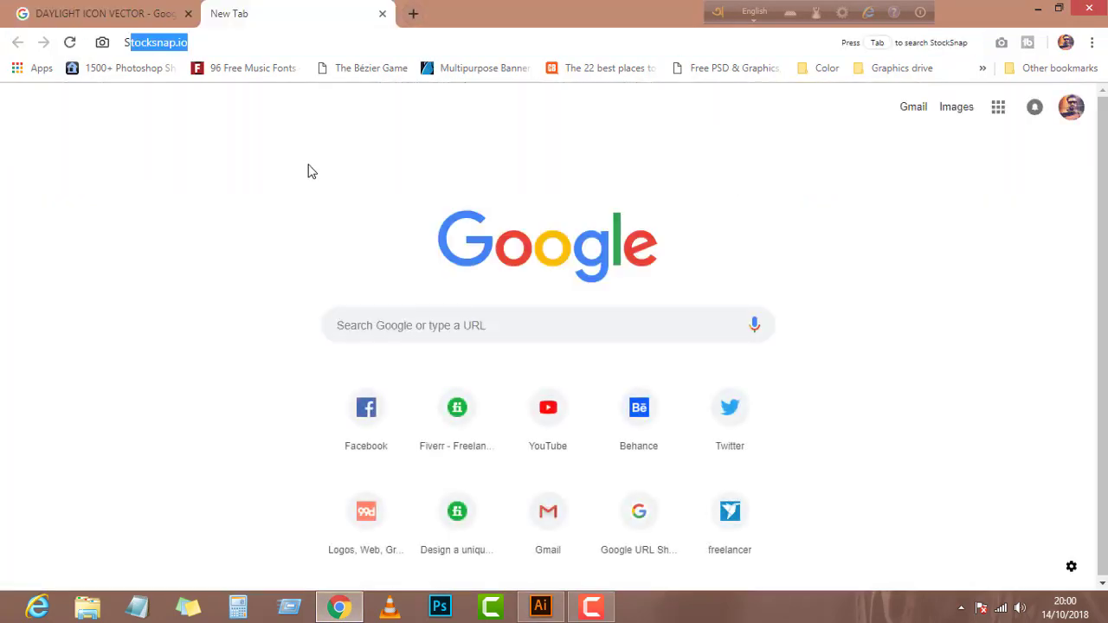
{"action": "type", "text": "UNSHINE"}
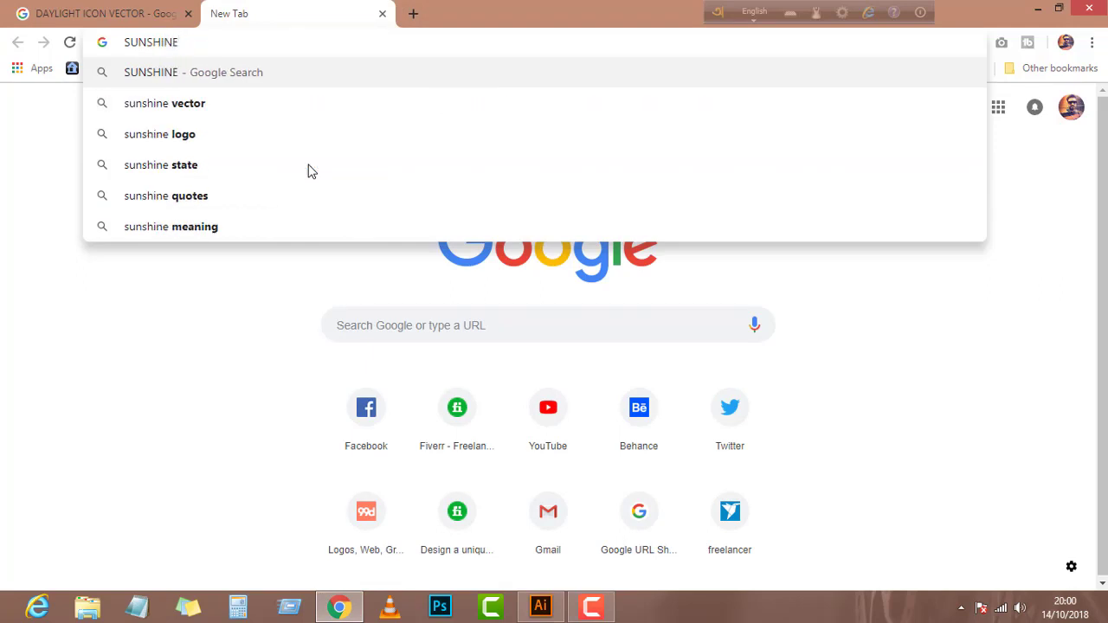
{"action": "type", "text": " IMAGE"}
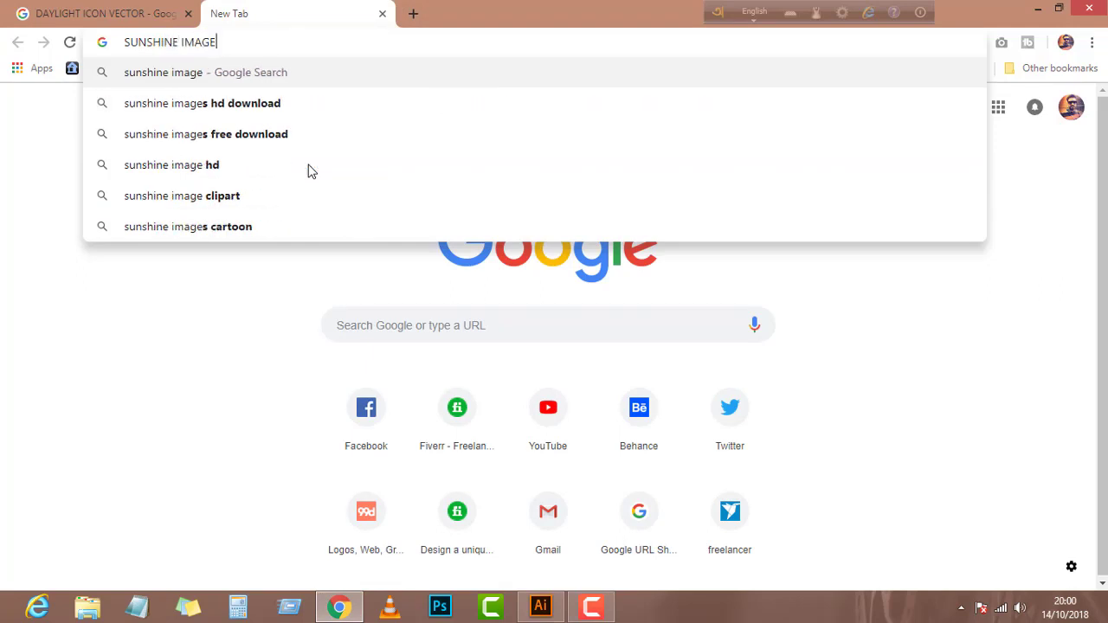
{"action": "key", "text": "Return"}
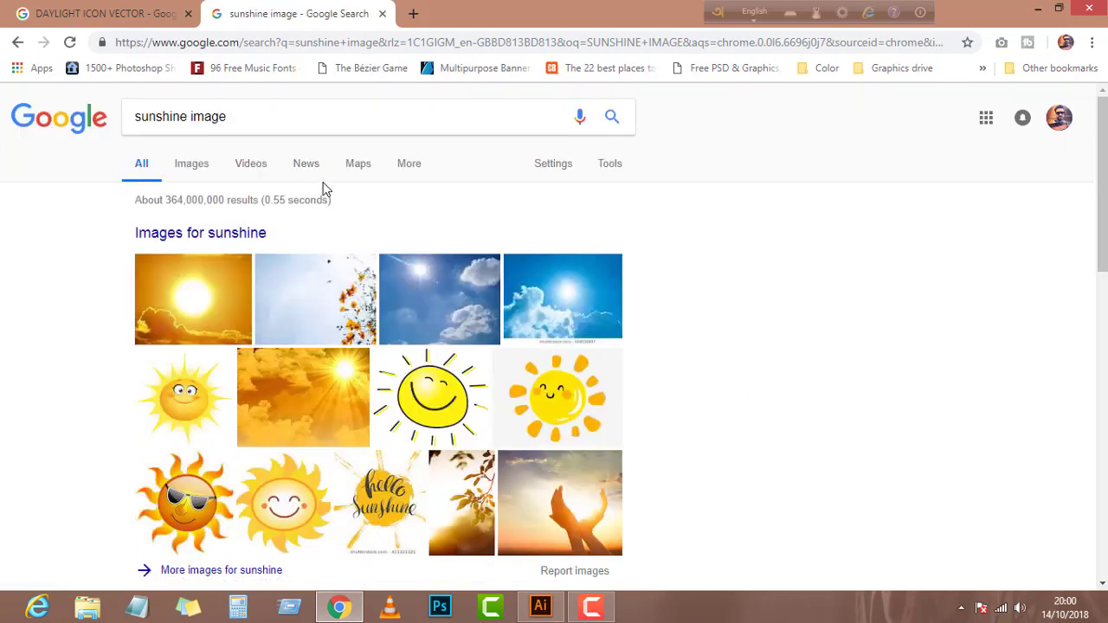
Open the Unsplash photo of orange flowers against a pale sky from the image results and copy it
{"action": "left_click", "coordinate": [320, 318]}
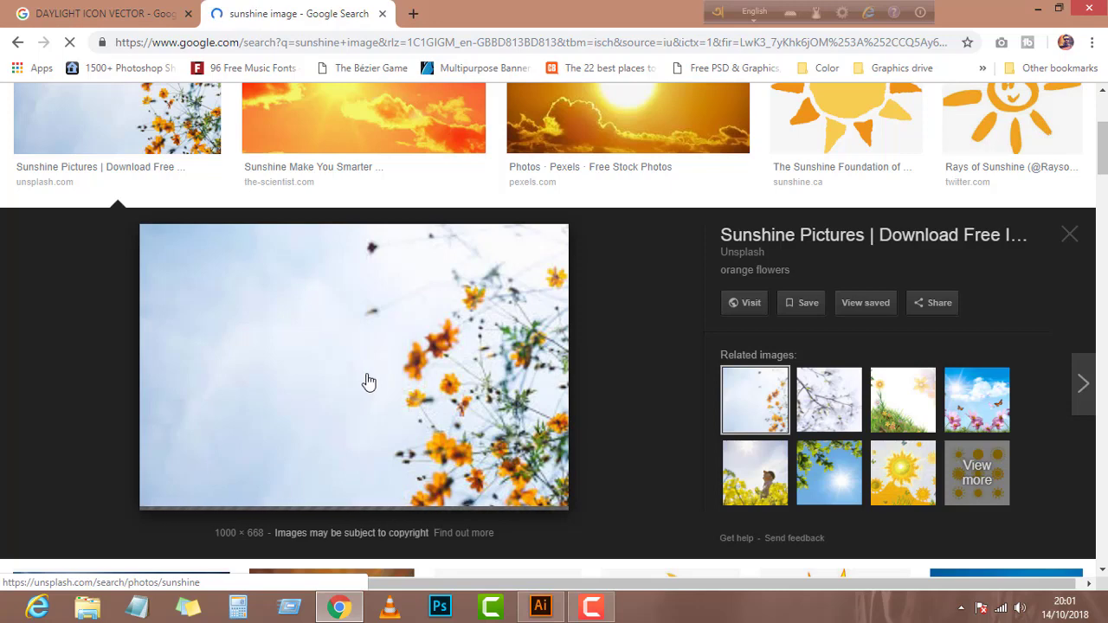
{"action": "scroll", "coordinate": [368, 382], "scroll_direction": "down", "scroll_amount": 1}
{"action": "scroll", "coordinate": [367, 382], "scroll_direction": "up", "scroll_amount": 1}
{"action": "scroll", "coordinate": [369, 378], "scroll_direction": "down", "scroll_amount": 3}
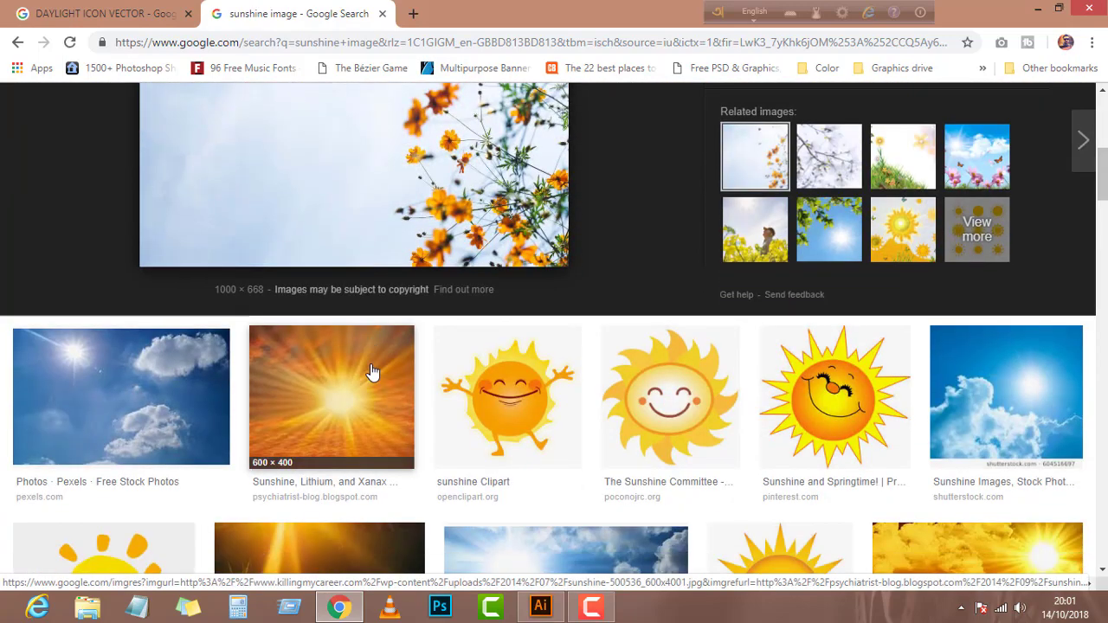
{"action": "scroll", "coordinate": [371, 372], "scroll_direction": "down", "scroll_amount": 2}
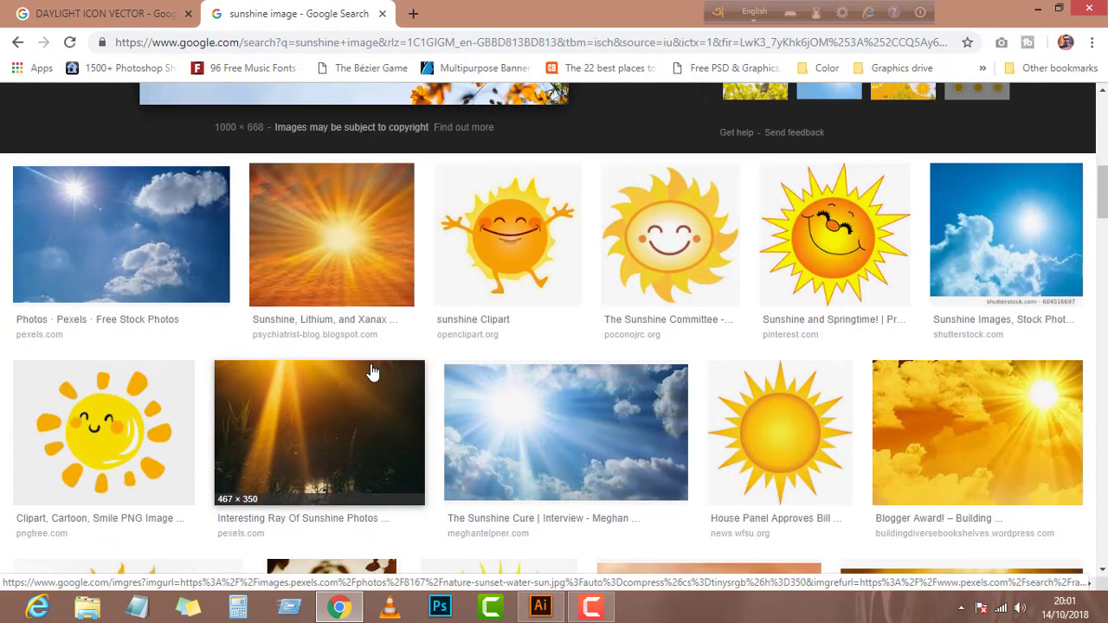
{"action": "scroll", "coordinate": [371, 372], "scroll_direction": "up", "scroll_amount": 5}
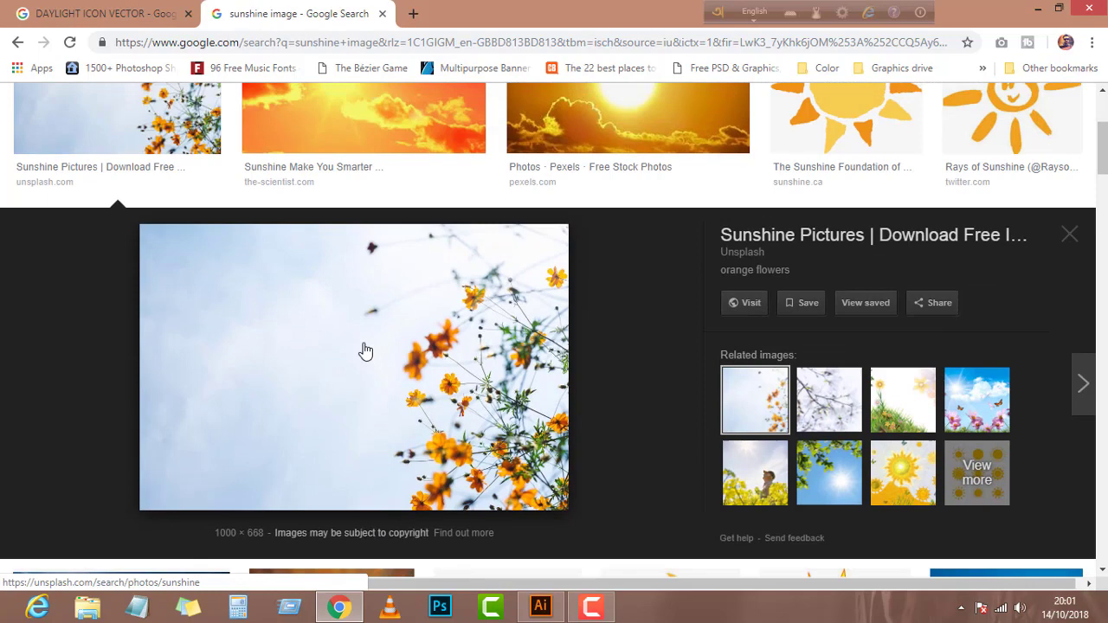
{"action": "right_click", "coordinate": [366, 357]}
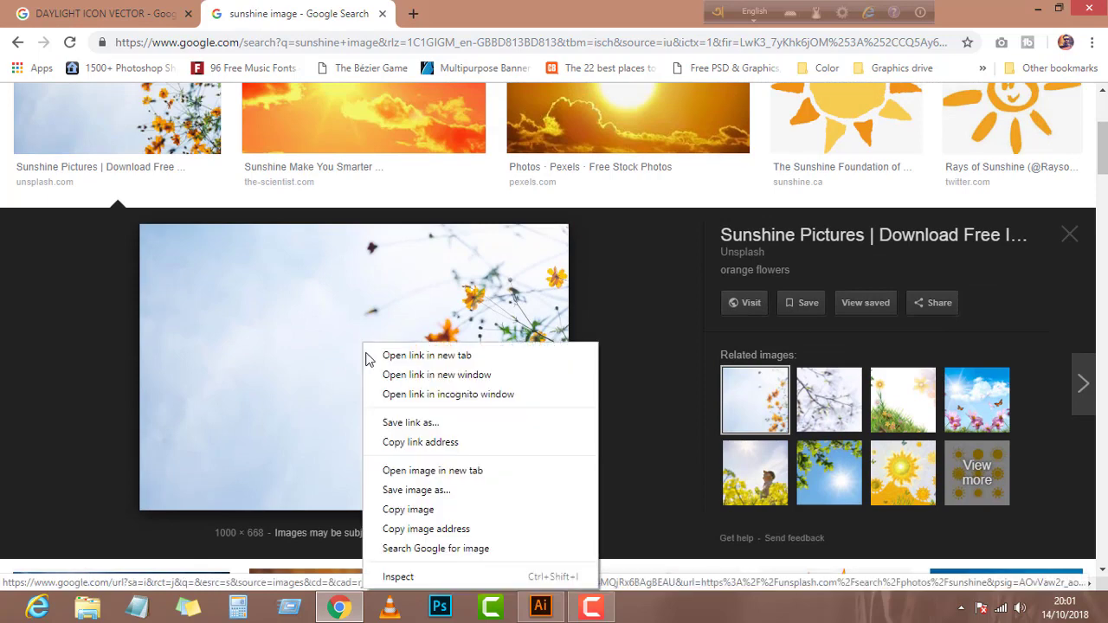
{"action": "left_click", "coordinate": [408, 509]}
Paste the flower photo into the Illustrator document, align it to the artboard's top-left corner and send it behind the logo
{"action": "left_click", "coordinate": [541, 607]}
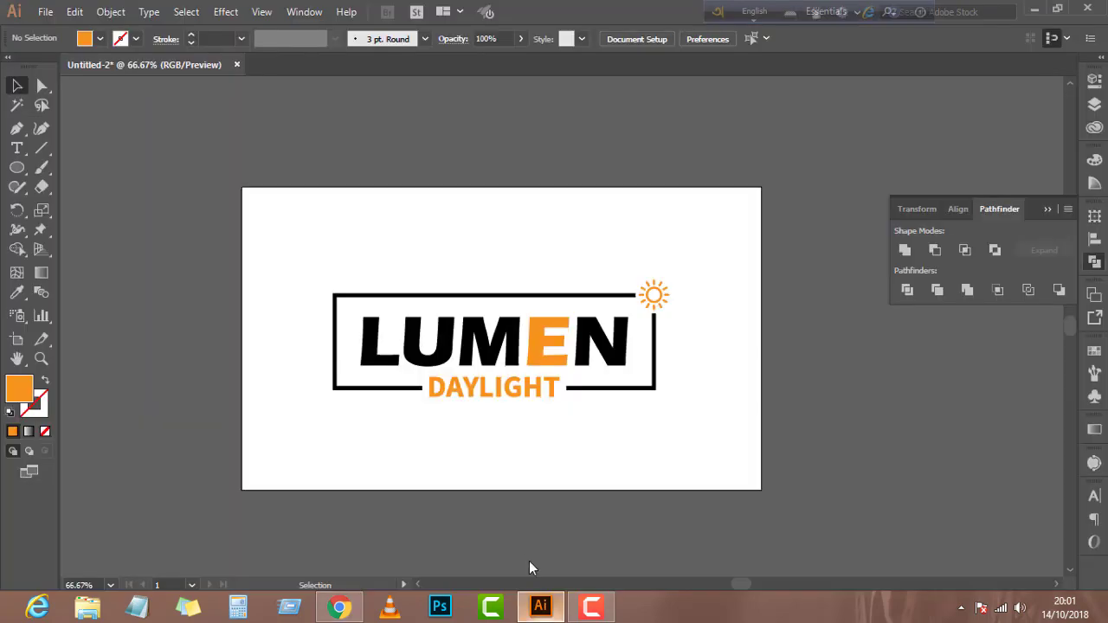
{"action": "key", "text": "ctrl+v"}
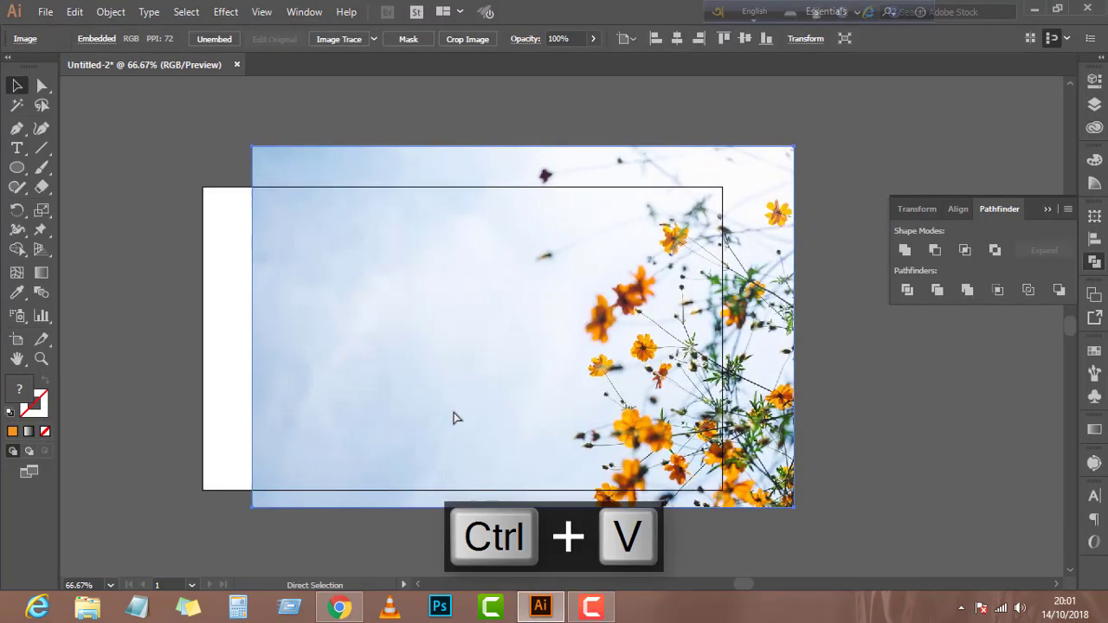
{"action": "left_click_drag", "start_coordinate": [660, 409], "coordinate": [603, 446]}
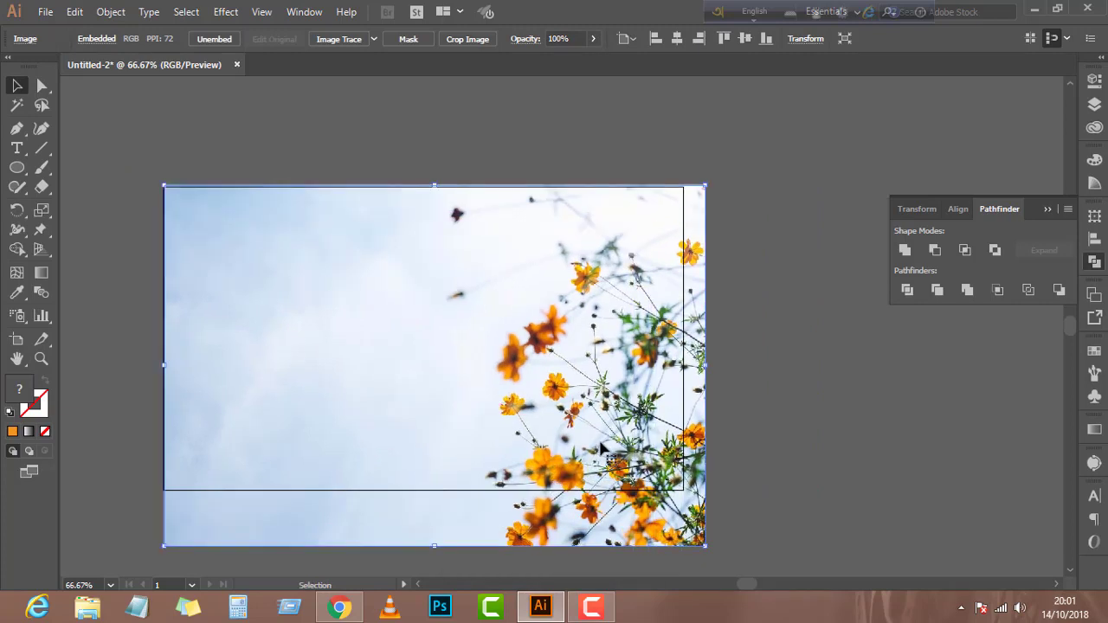
{"action": "key", "text": "ctrl+shift+bracketleft"}
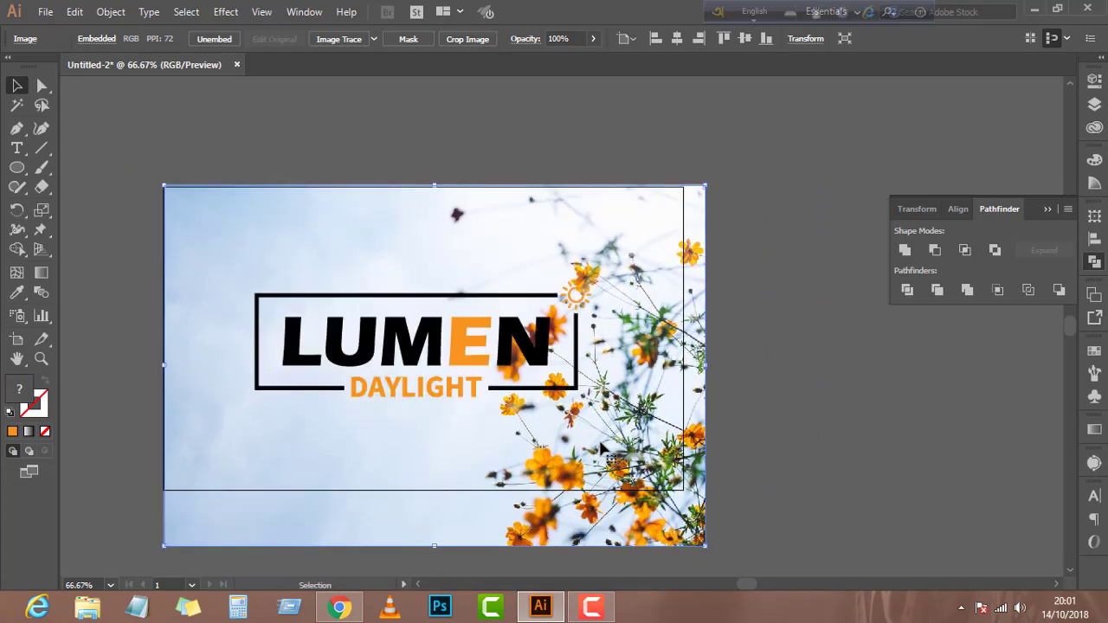
Scale the flower photo down proportionally to about the artboard's width and line its left edge up with the artboard
{"action": "left_click_drag", "start_coordinate": [704, 546], "coordinate": [705, 522]}
{"action": "left_click", "coordinate": [715, 482]}
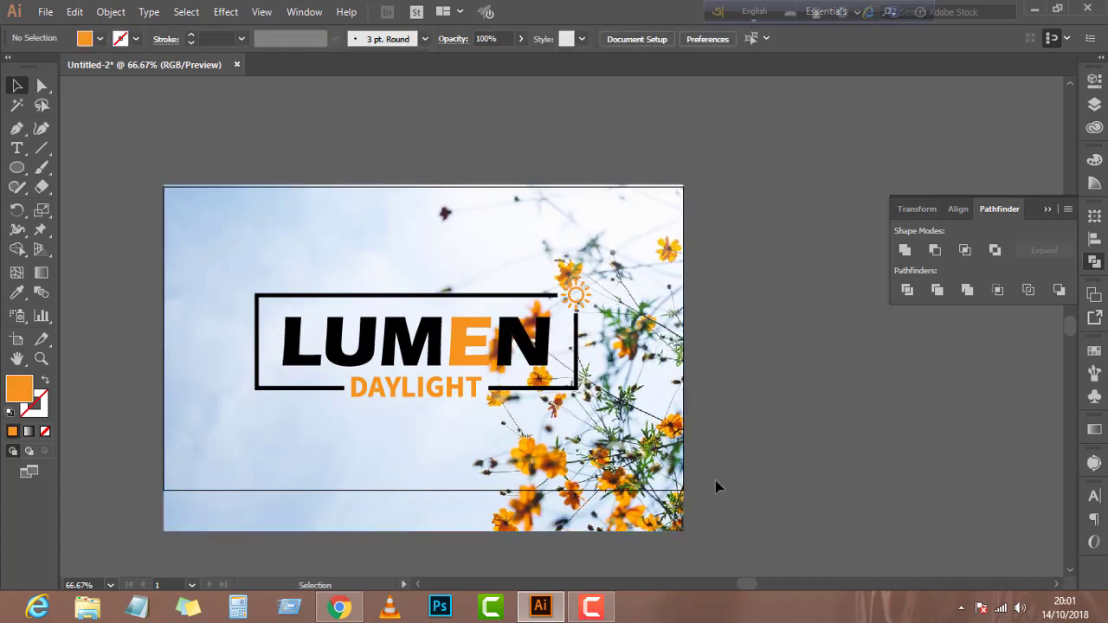
{"action": "scroll", "coordinate": [152, 208], "scroll_direction": "up", "scroll_amount": 3}
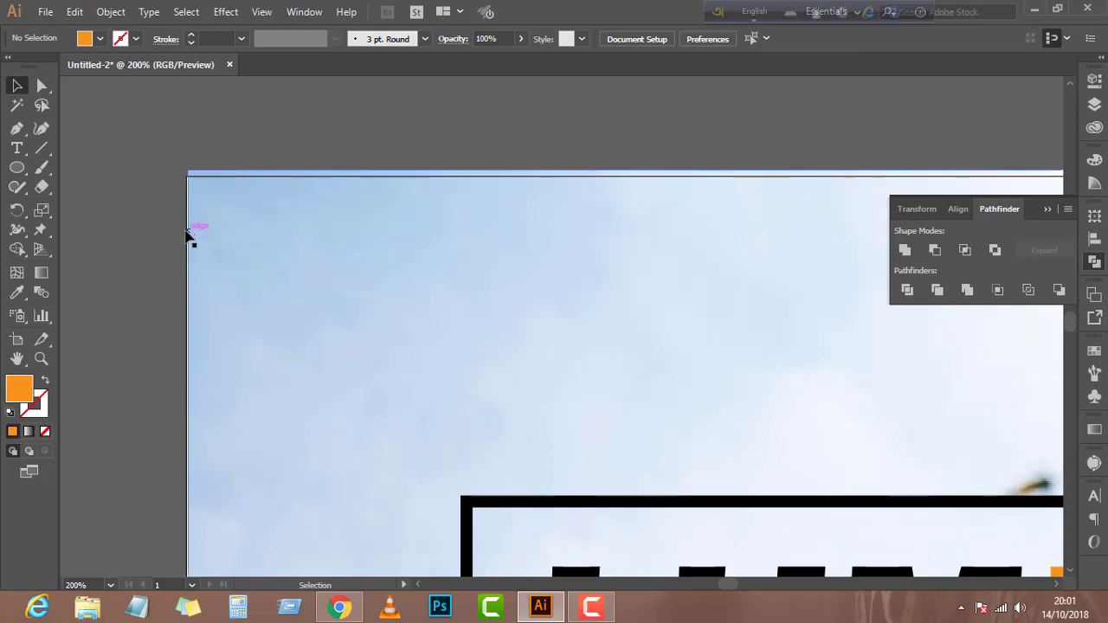
{"action": "scroll", "coordinate": [150, 199], "scroll_direction": "up", "scroll_amount": 3}
{"action": "left_click_drag", "start_coordinate": [321, 251], "coordinate": [317, 257]}
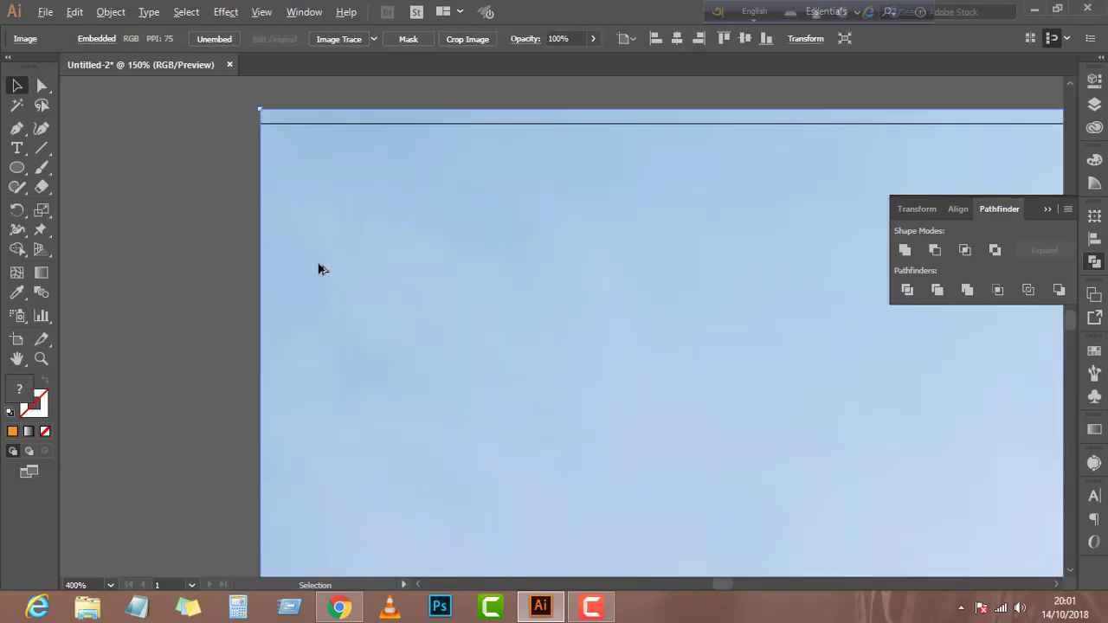
Stretch the photo's right edge to meet the artboard's right edge, then deselect it
{"action": "scroll", "coordinate": [317, 267], "scroll_direction": "down", "scroll_amount": 4}
{"action": "scroll", "coordinate": [310, 279], "scroll_direction": "right", "scroll_amount": 3}
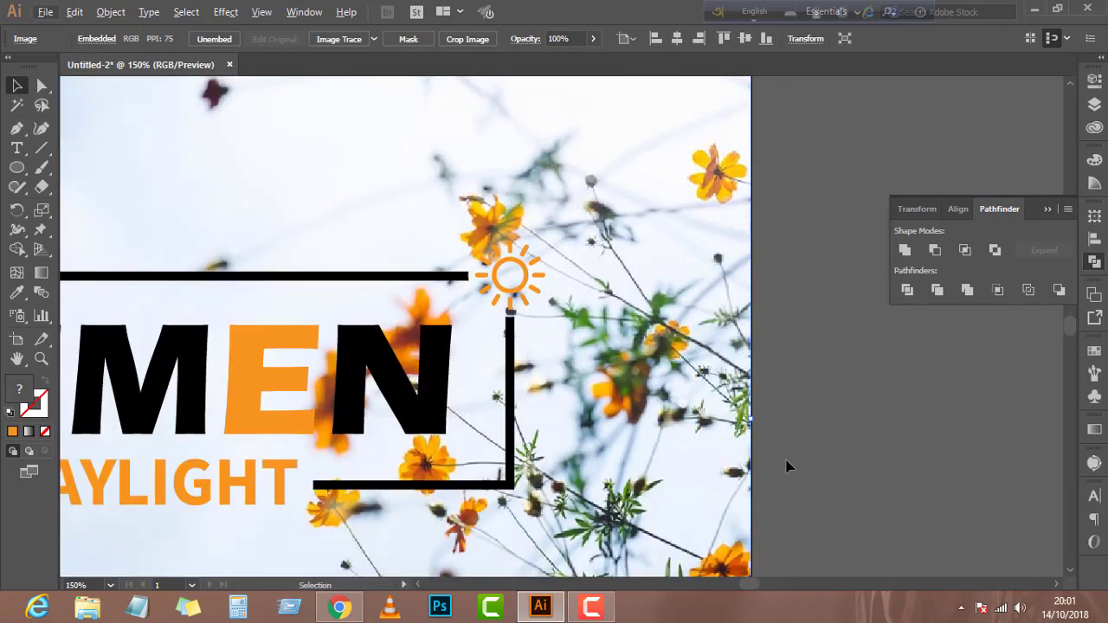
{"action": "left_click", "coordinate": [787, 466]}
{"action": "scroll", "coordinate": [774, 453], "scroll_direction": "up", "scroll_amount": 7}
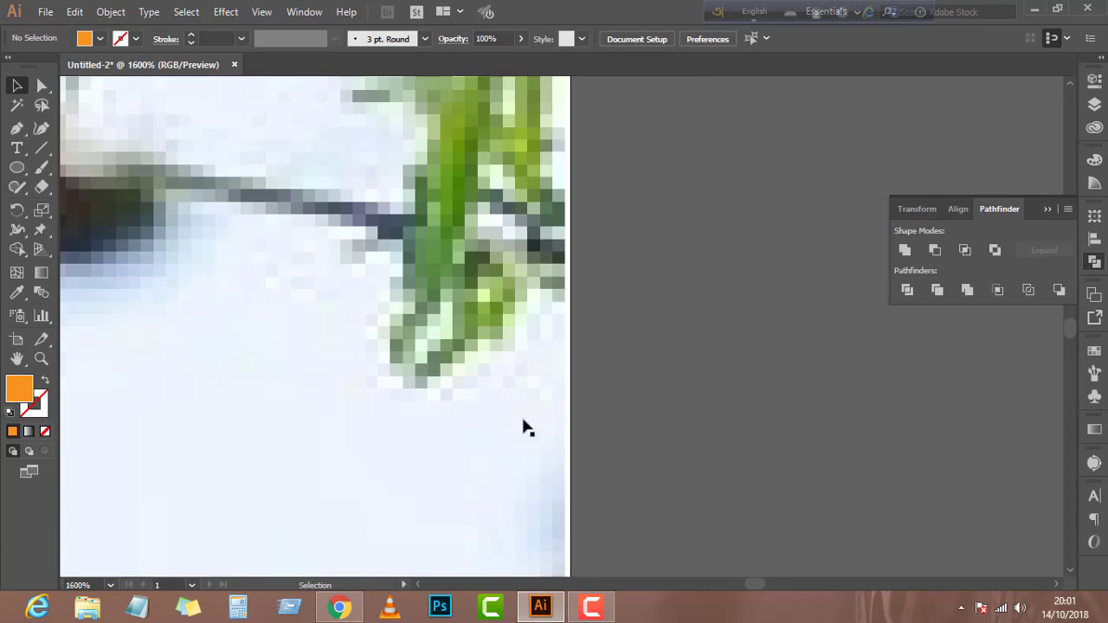
{"action": "left_click", "coordinate": [519, 437]}
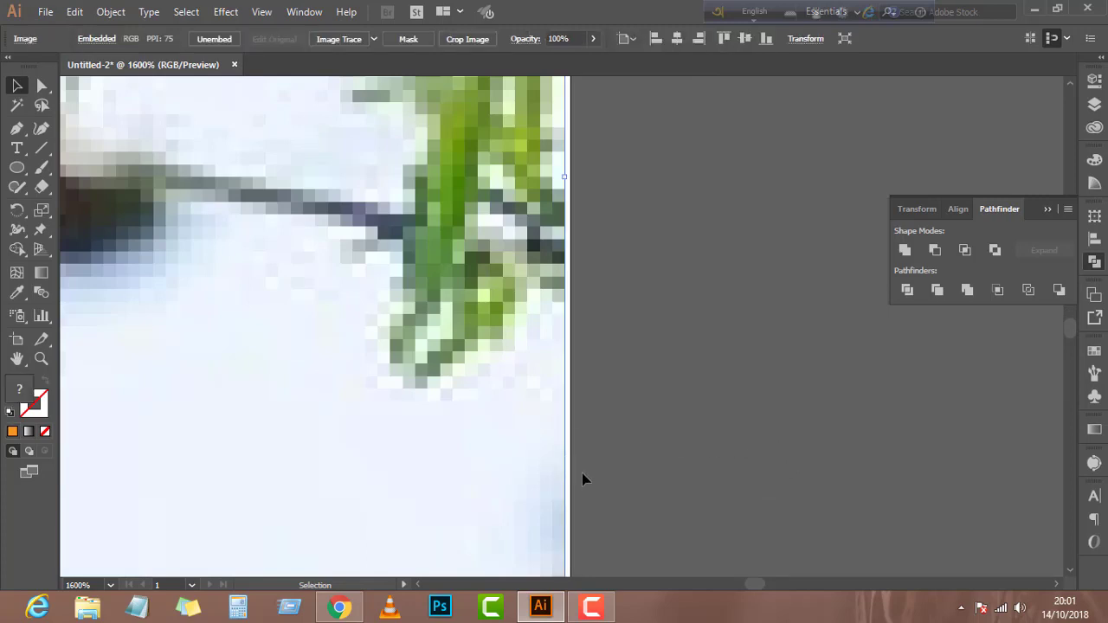
{"action": "scroll", "coordinate": [563, 260], "scroll_direction": "up", "scroll_amount": 2}
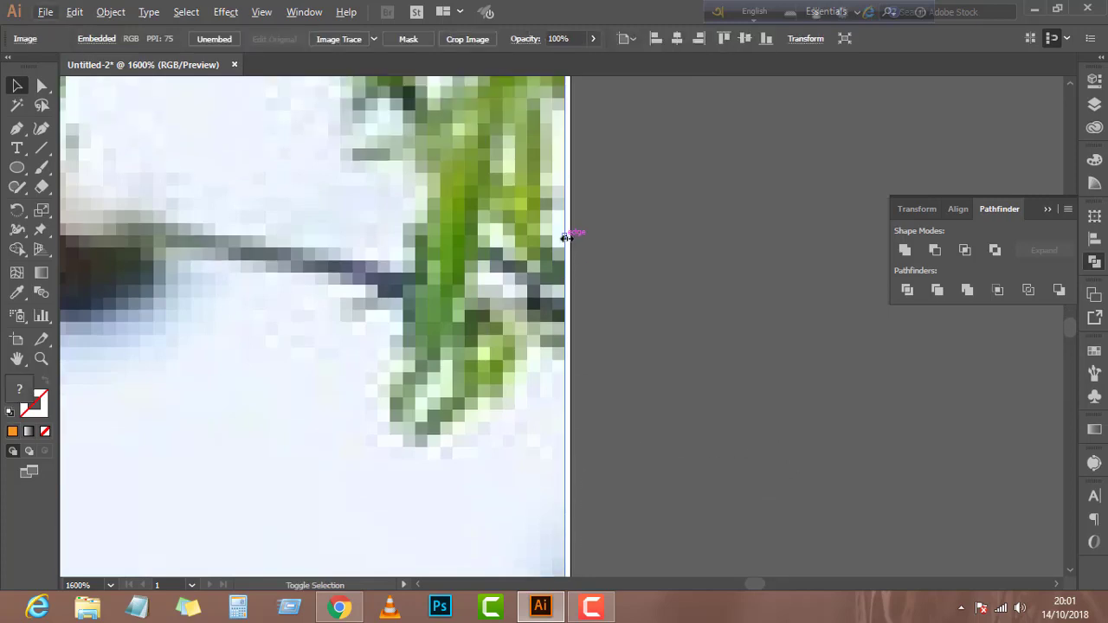
{"action": "left_click_drag", "start_coordinate": [565, 236], "coordinate": [571, 236]}
{"action": "scroll", "coordinate": [644, 404], "scroll_direction": "down", "scroll_amount": 9}
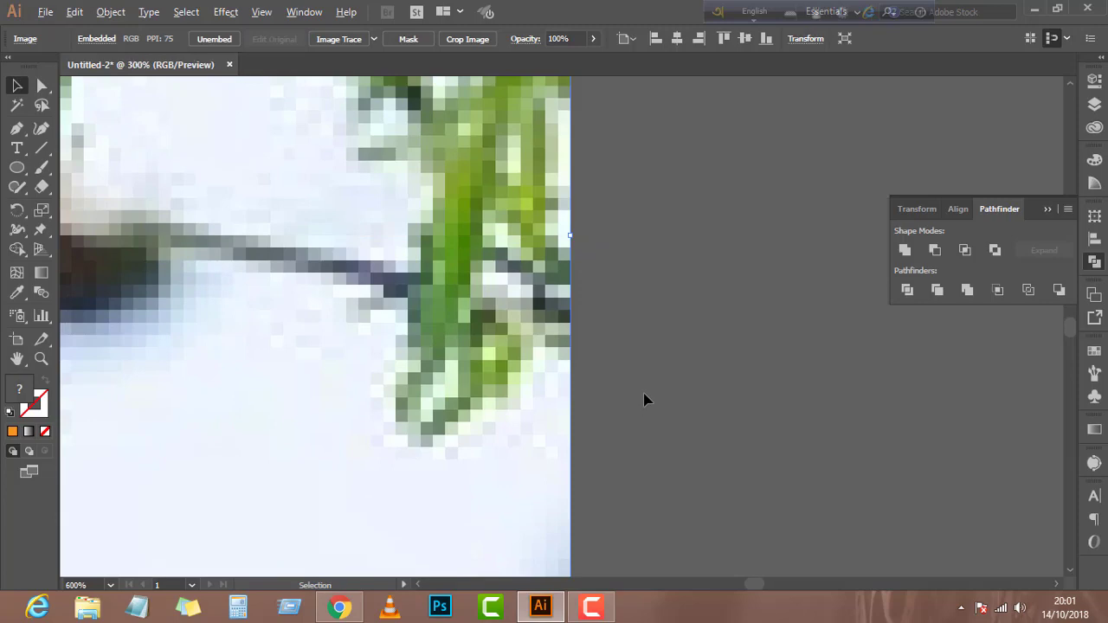
{"action": "scroll", "coordinate": [667, 391], "scroll_direction": "down", "scroll_amount": 2}
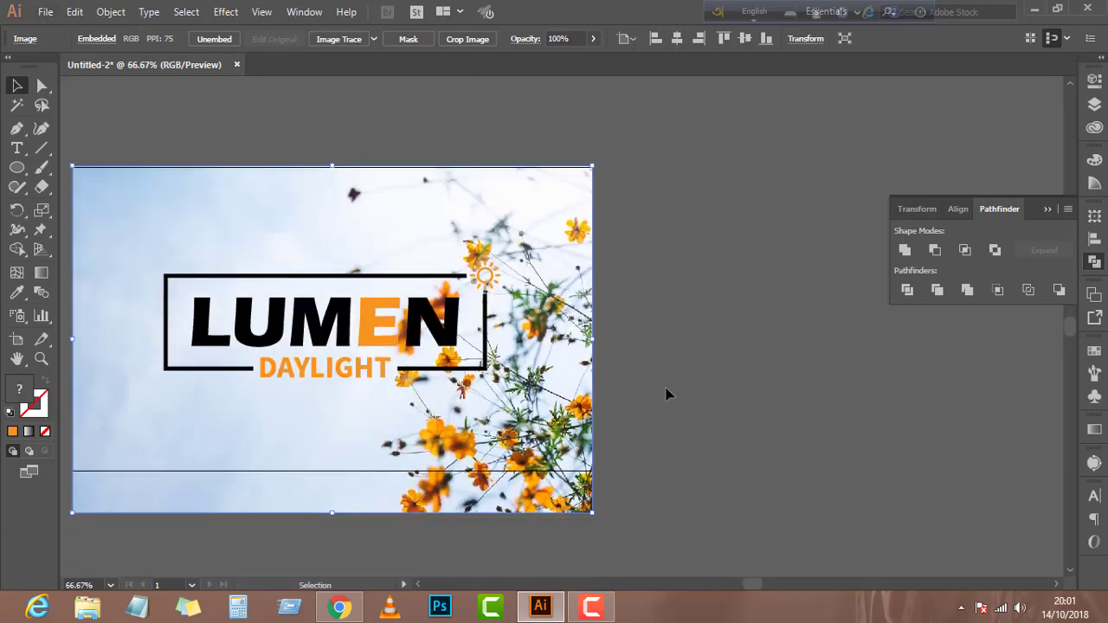
{"action": "scroll", "coordinate": [649, 407], "scroll_direction": "left", "scroll_amount": 3}
{"action": "left_click", "coordinate": [106, 294]}
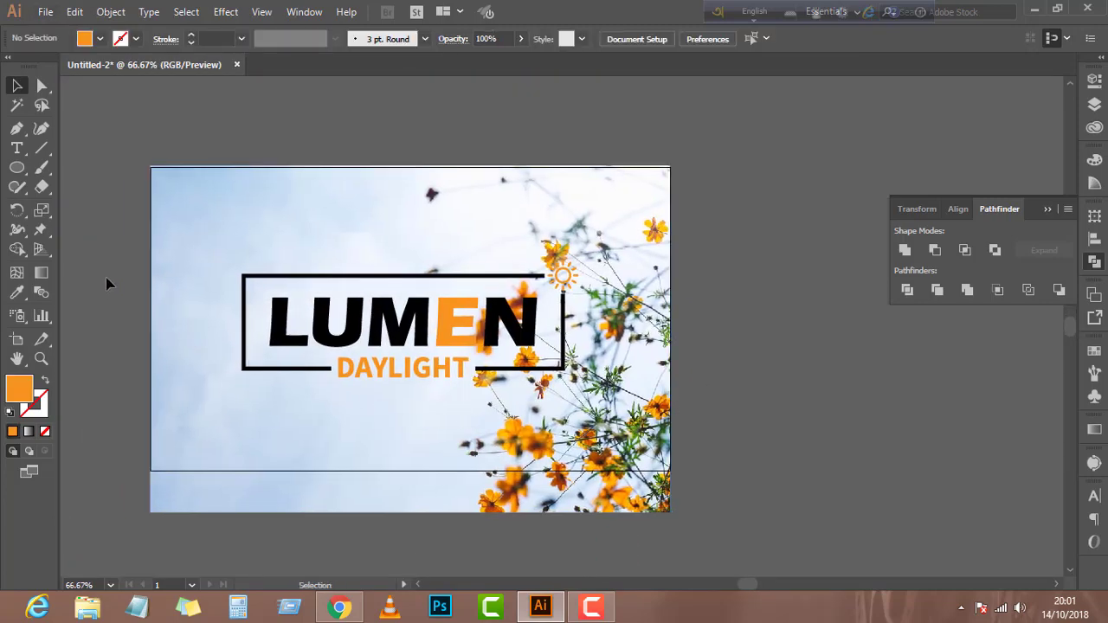
Draw an orange rectangle over the artboard, from the photo's top-left corner to the artboard's bottom-right corner
{"action": "left_click", "coordinate": [17, 168]}
{"action": "left_click_drag", "start_coordinate": [17, 167], "coordinate": [70, 166]}
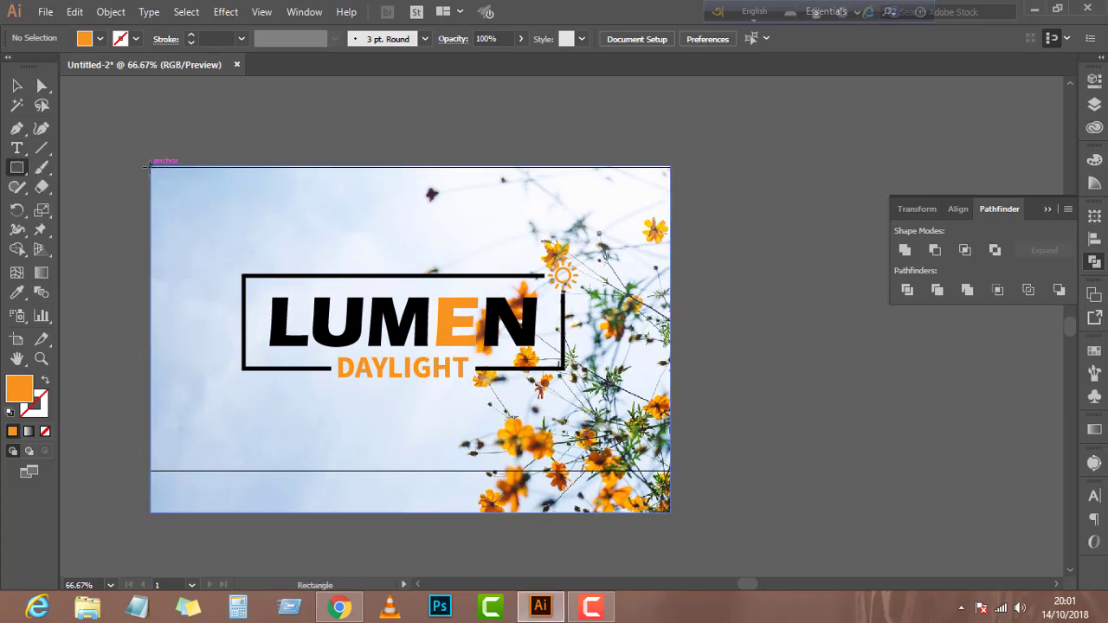
{"action": "left_click_drag", "start_coordinate": [149, 166], "coordinate": [670, 471]}
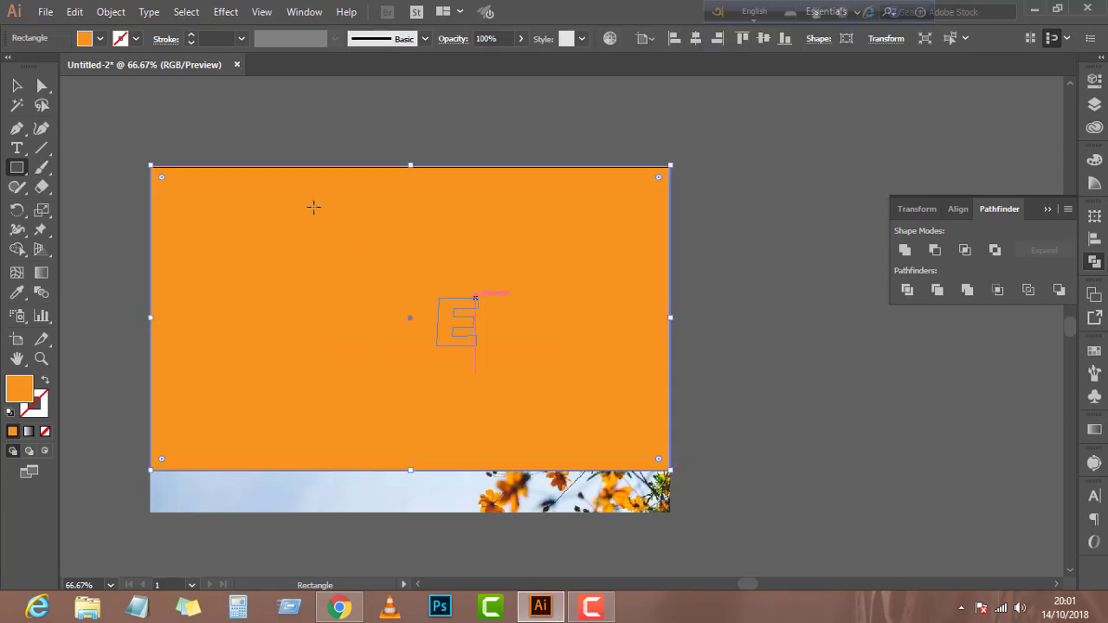
Lower the orange rectangle's top edge to match the artboard's top edge
{"action": "scroll", "coordinate": [411, 164], "scroll_direction": "up", "scroll_amount": 7}
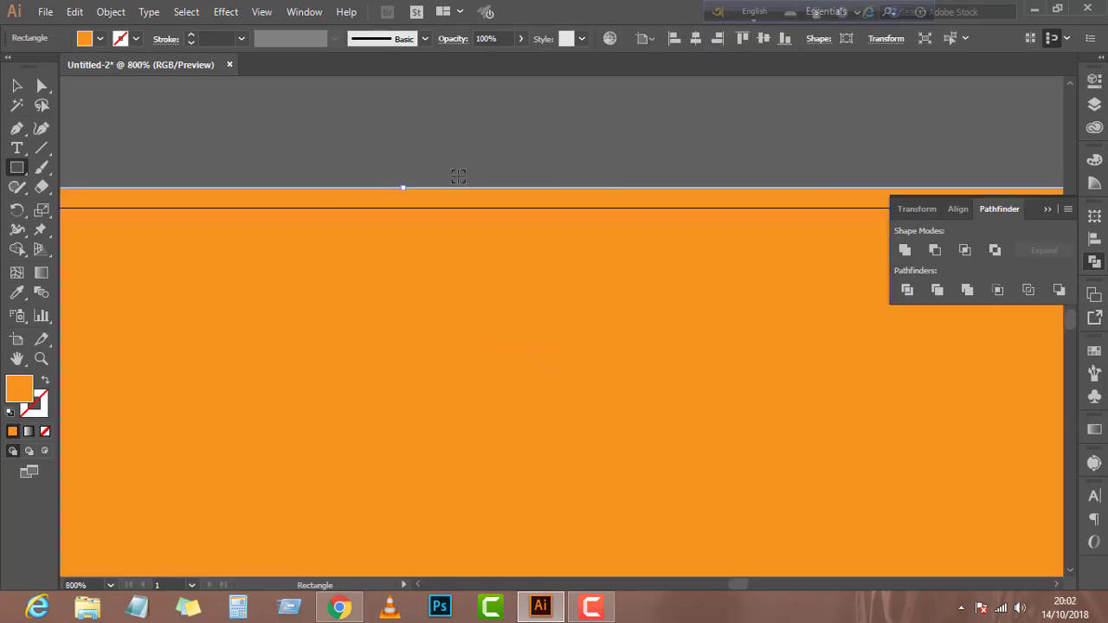
{"action": "key", "text": "b"}
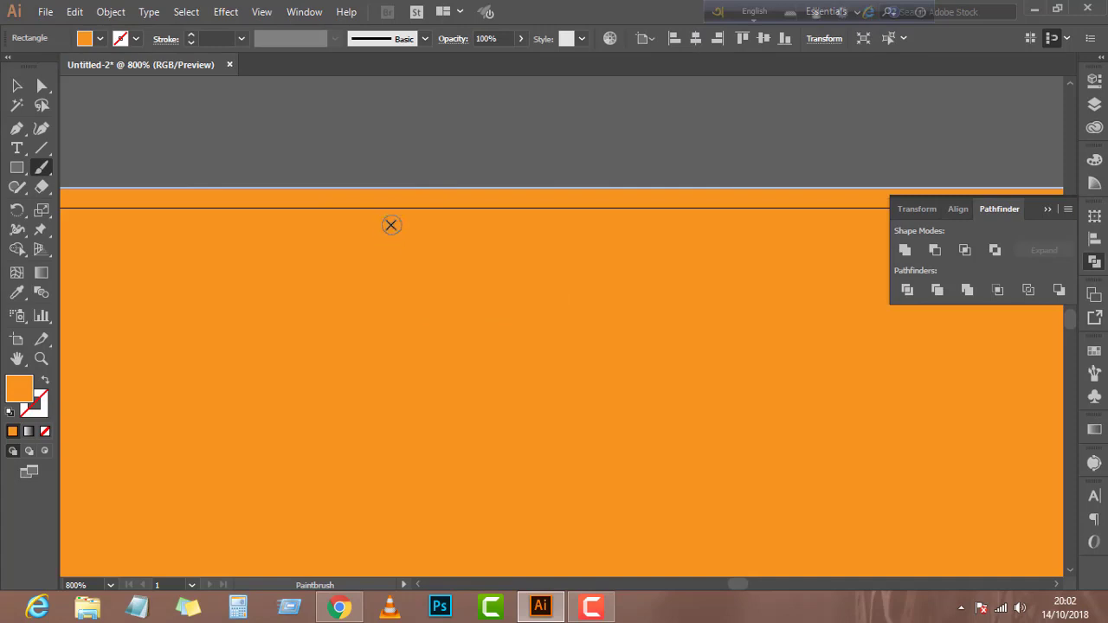
{"action": "left_click", "coordinate": [15, 86]}
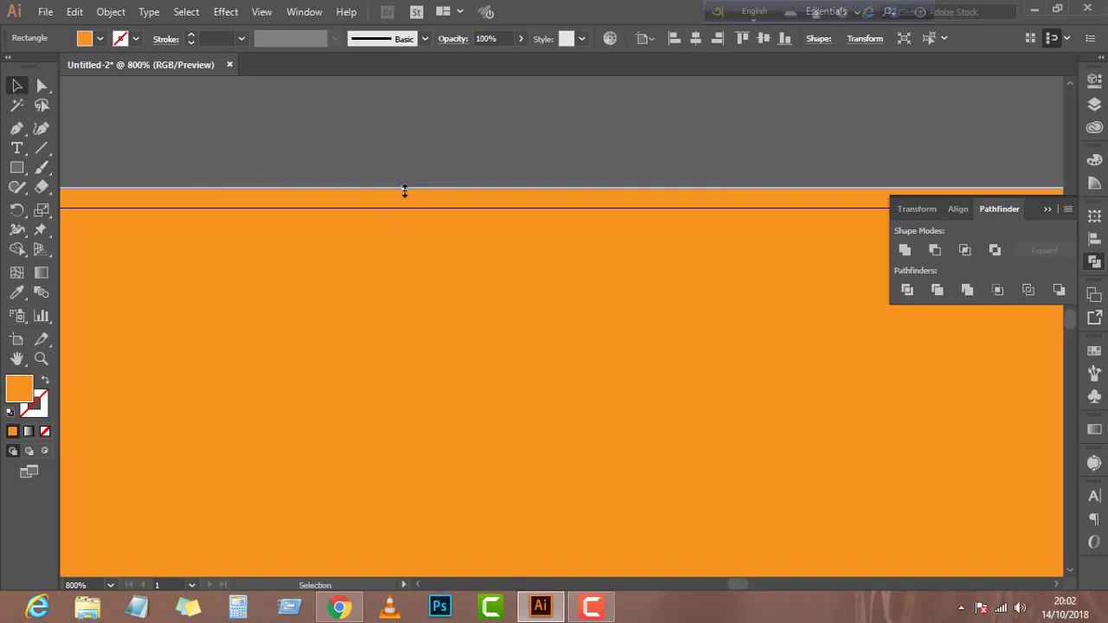
{"action": "left_click_drag", "start_coordinate": [404, 190], "coordinate": [405, 208]}
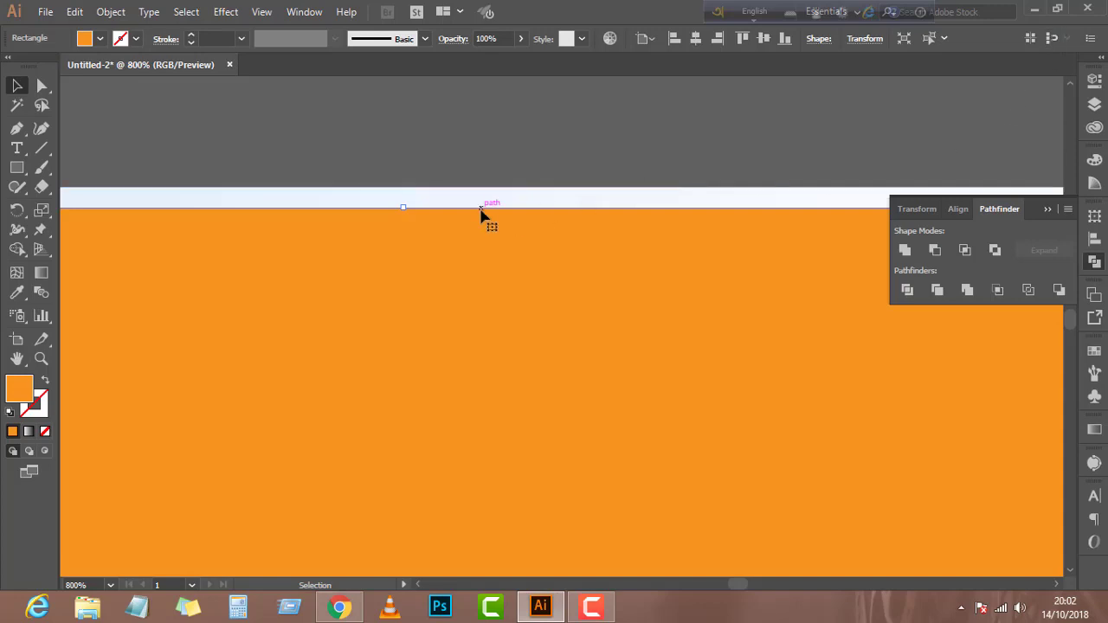
{"action": "scroll", "coordinate": [484, 214], "scroll_direction": "down", "scroll_amount": 3}
{"action": "scroll", "coordinate": [483, 215], "scroll_direction": "down", "scroll_amount": 5}
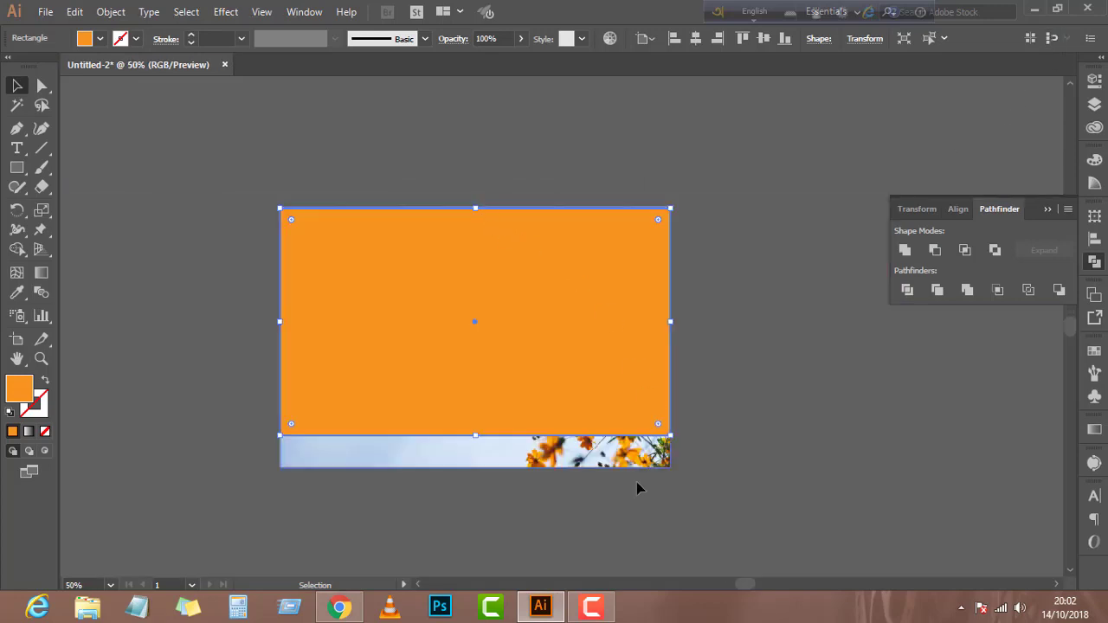
Select the orange rectangle together with the flower photo and make a clipping mask that crops the photo to the artboard
{"action": "key", "text": "ctrl+a"}
{"action": "left_click", "coordinate": [730, 402]}
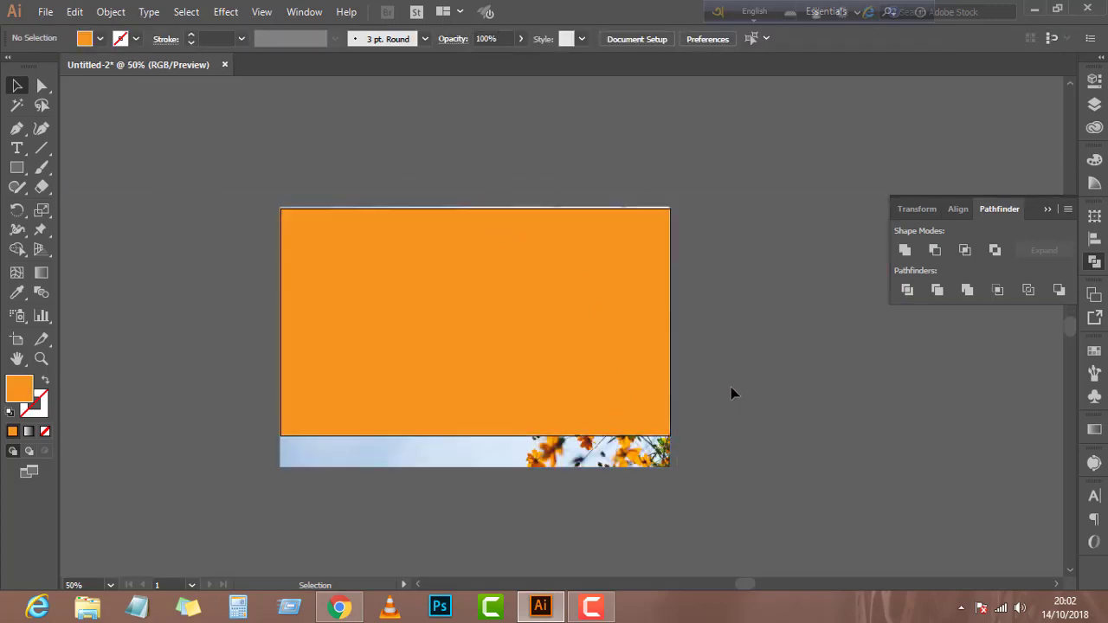
{"action": "left_click", "coordinate": [584, 366]}
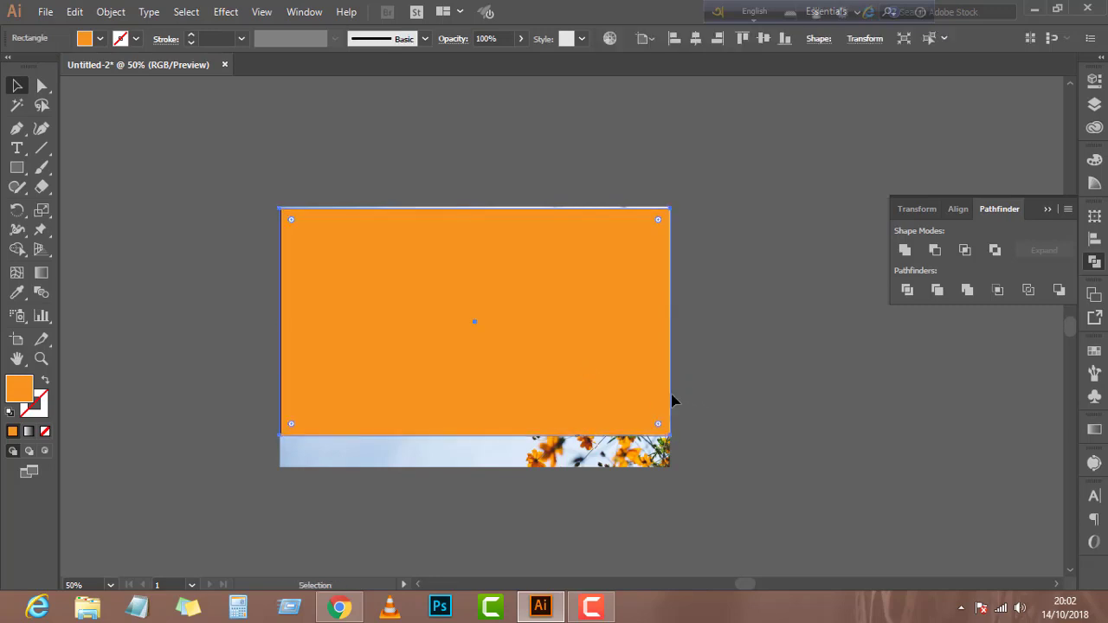
{"action": "key", "text": "ctrl+a"}
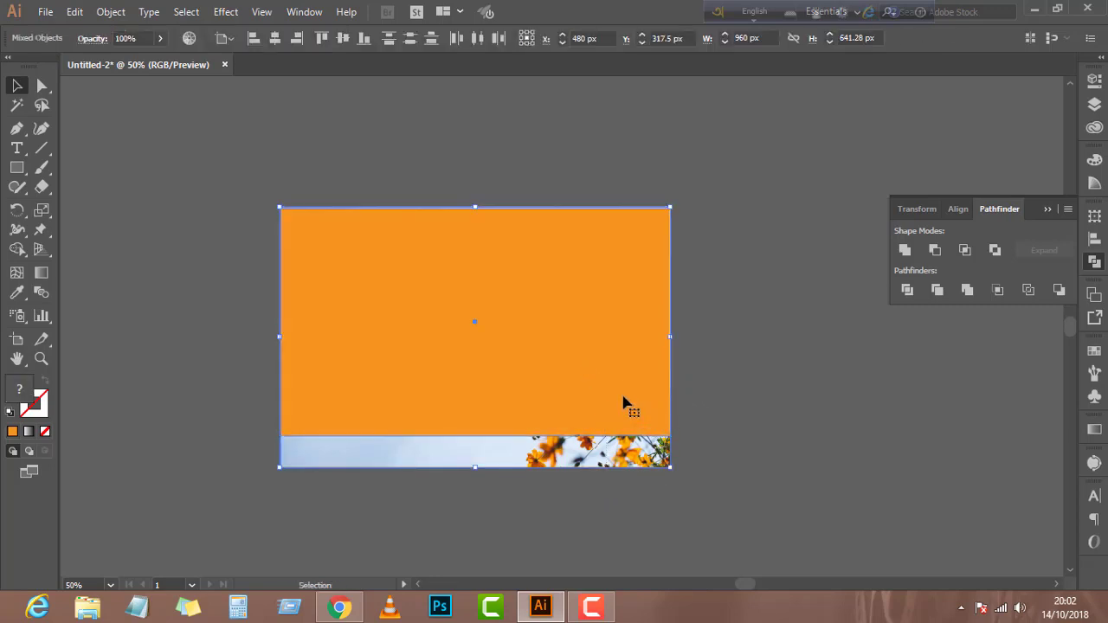
{"action": "right_click", "coordinate": [624, 400]}
{"action": "left_click", "coordinate": [660, 274]}
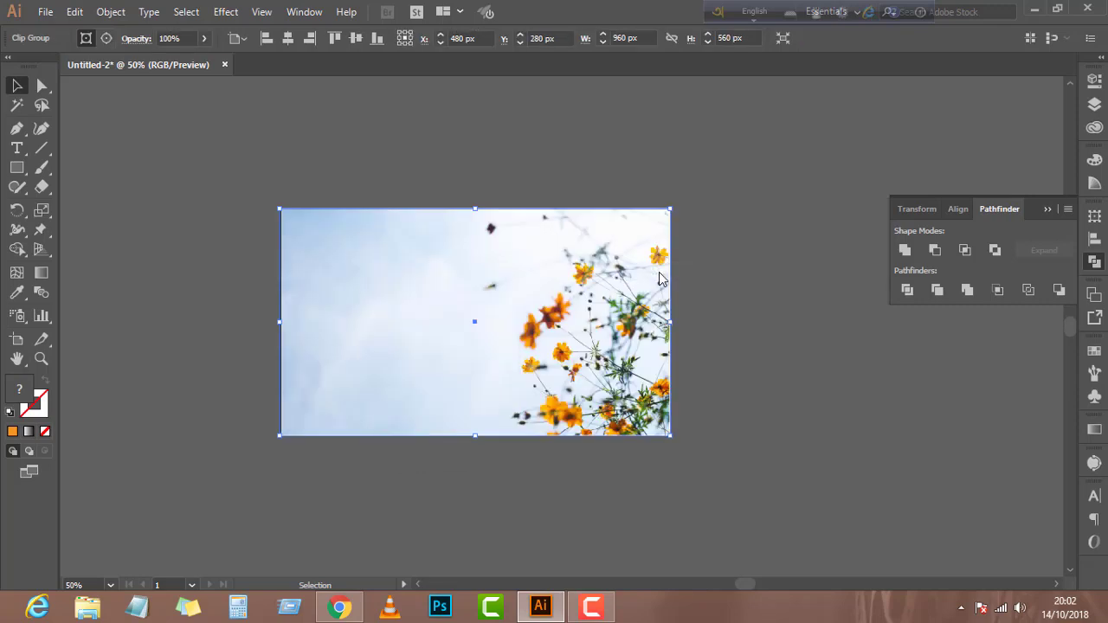
Paste the copied orange rectangle over the cropped photo and fill it with light grey R=242 G=242 B=242
{"action": "key", "text": "ctrl+v"}
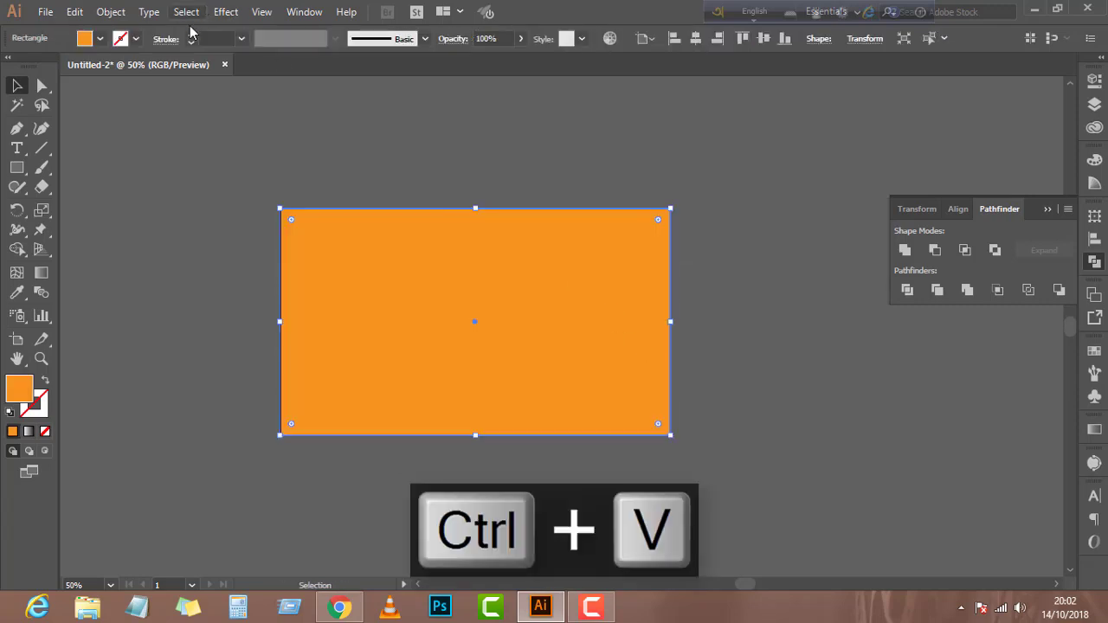
{"action": "left_click", "coordinate": [100, 38]}
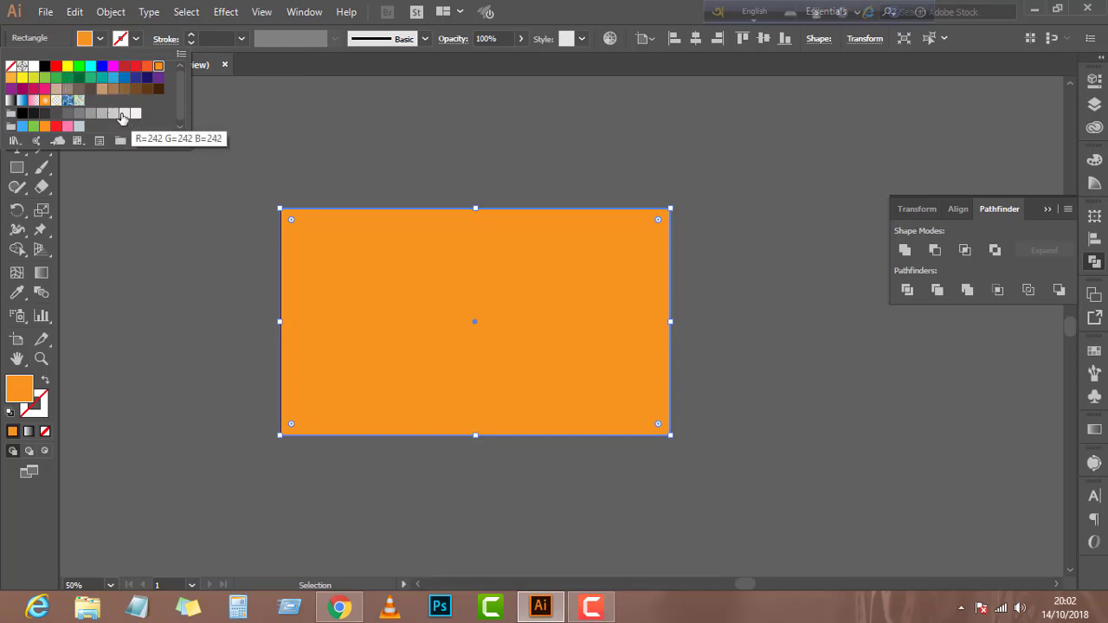
{"action": "left_click", "coordinate": [136, 116]}
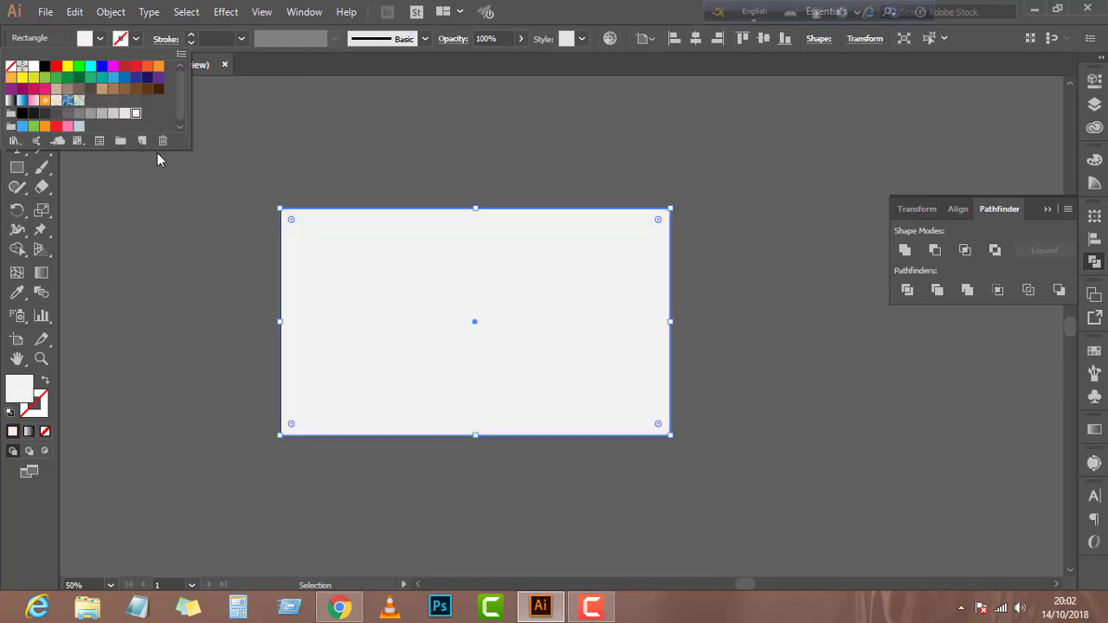
Select the light grey rectangle together with the clipped photo and send both to the back, behind the logo
{"action": "left_click_drag", "start_coordinate": [289, 441], "coordinate": [318, 411]}
{"action": "key", "text": "ctrl+z"}
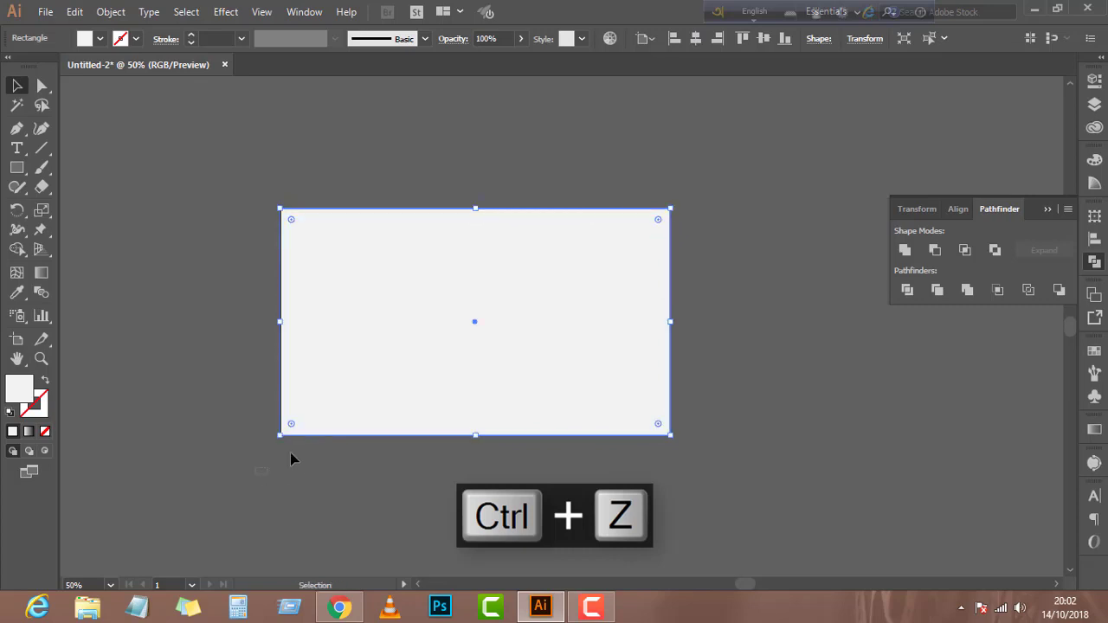
{"action": "left_click_drag", "start_coordinate": [256, 469], "coordinate": [329, 416]}
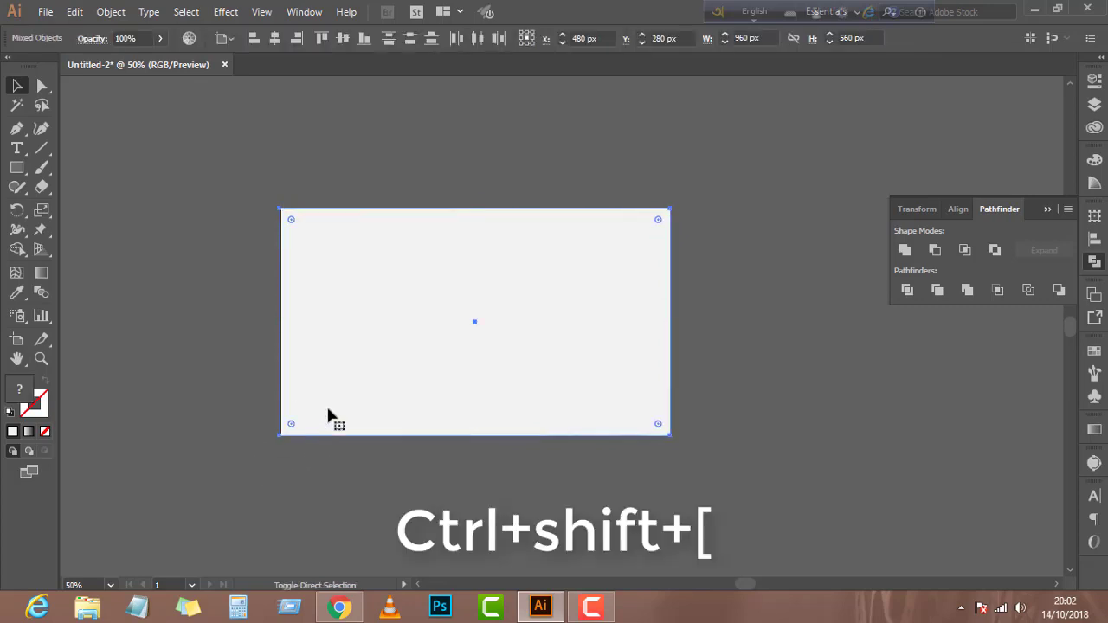
{"action": "key", "text": "ctrl+shift+bracketleft"}
{"action": "left_click", "coordinate": [715, 401]}
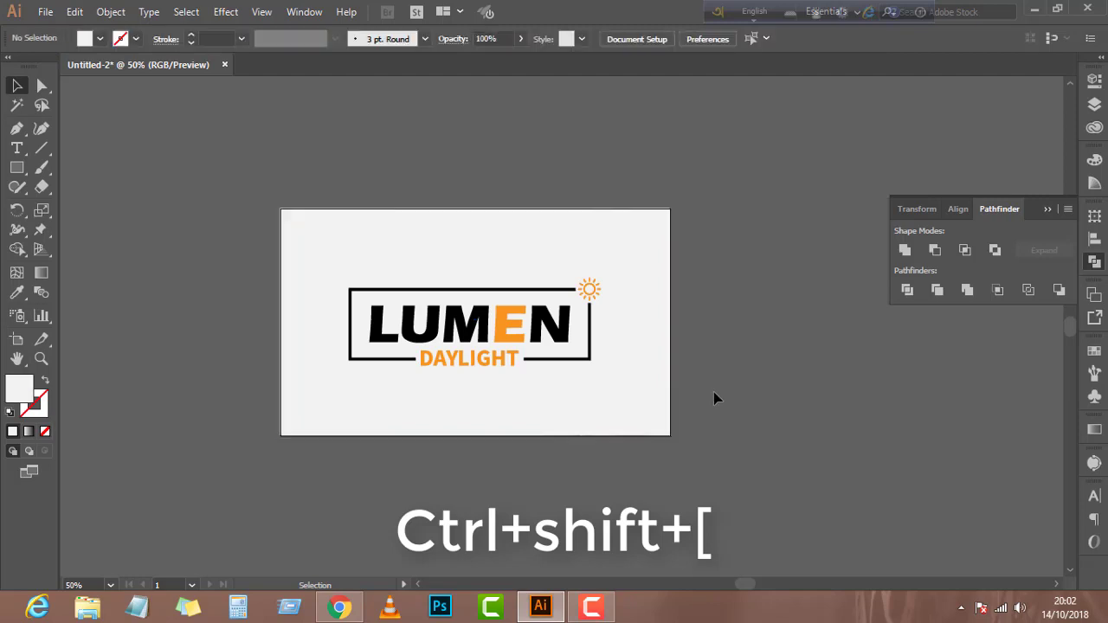
Set the light grey rectangle's opacity to 51%, then deselect it
{"action": "left_click", "coordinate": [642, 378]}
{"action": "left_click", "coordinate": [505, 38]}
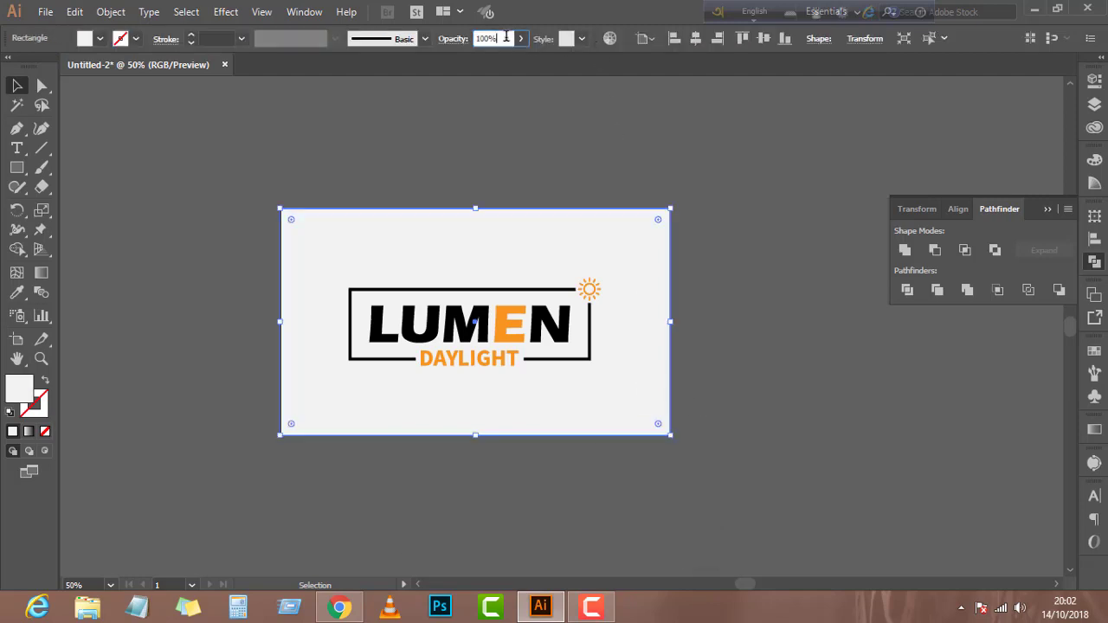
{"action": "type", "text": "91"}
{"action": "key", "text": "Return"}
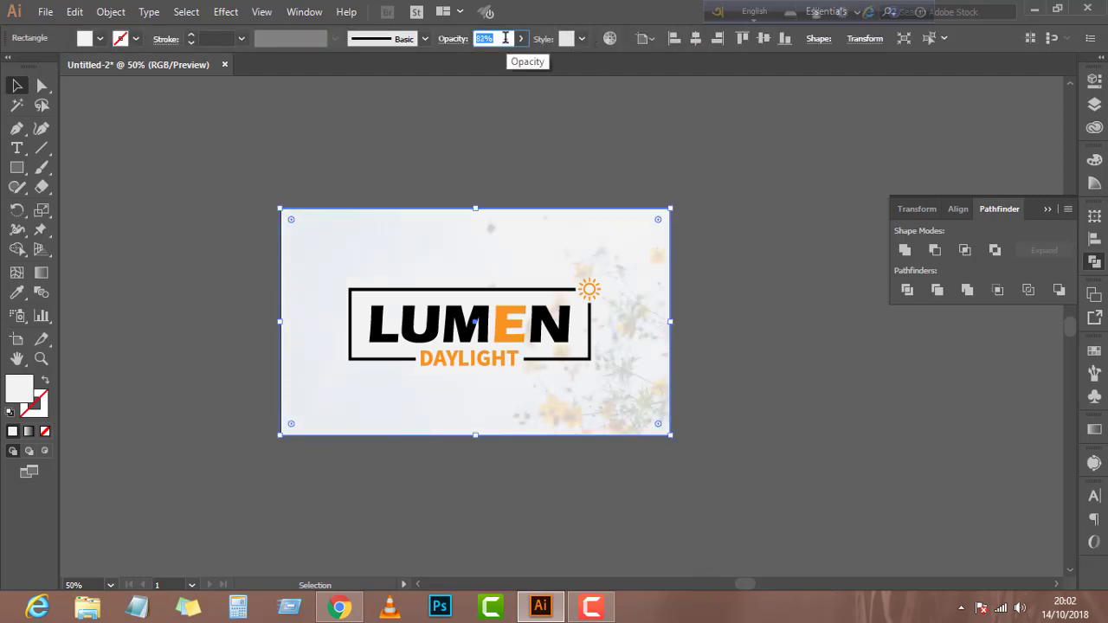
{"action": "key", "text": "Down"}
{"action": "key", "text": "Down"}
{"action": "key", "text": "Down"}
{"action": "key", "text": "Down"}
{"action": "key", "text": "Down"}
{"action": "key", "text": "Down"}
{"action": "key", "text": "Down"}
{"action": "key", "text": "Down"}
{"action": "key", "text": "Down"}
{"action": "key", "text": "Down"}
{"action": "key", "text": "Down"}
{"action": "key", "text": "Down"}
{"action": "key", "text": "Down"}
{"action": "key", "text": "Down"}
{"action": "key", "text": "Down"}
{"action": "key", "text": "Down"}
{"action": "key", "text": "Down"}
{"action": "key", "text": "Down"}
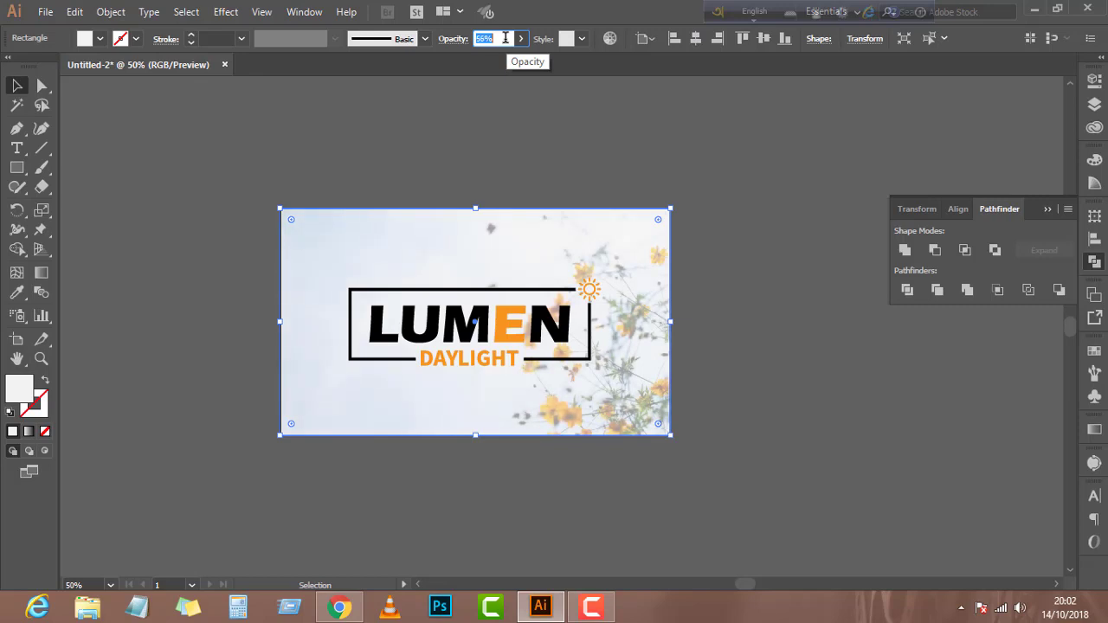
{"action": "key", "text": "Down"}
{"action": "key", "text": "Down"}
{"action": "key", "text": "Down"}
{"action": "key", "text": "Down"}
{"action": "key", "text": "Down"}
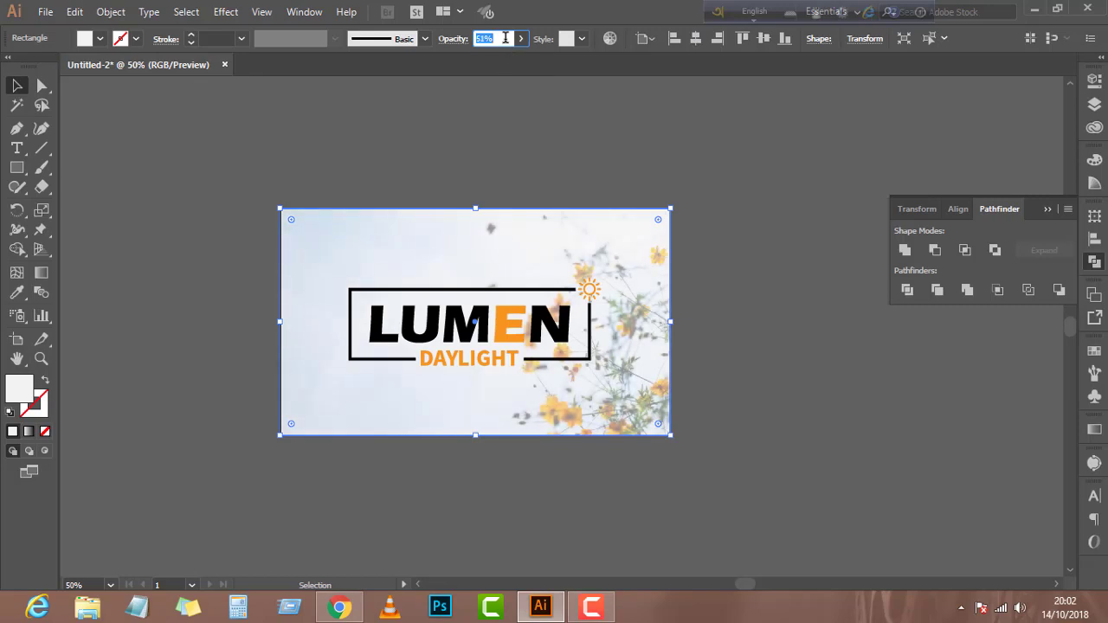
{"action": "left_click", "coordinate": [814, 400]}
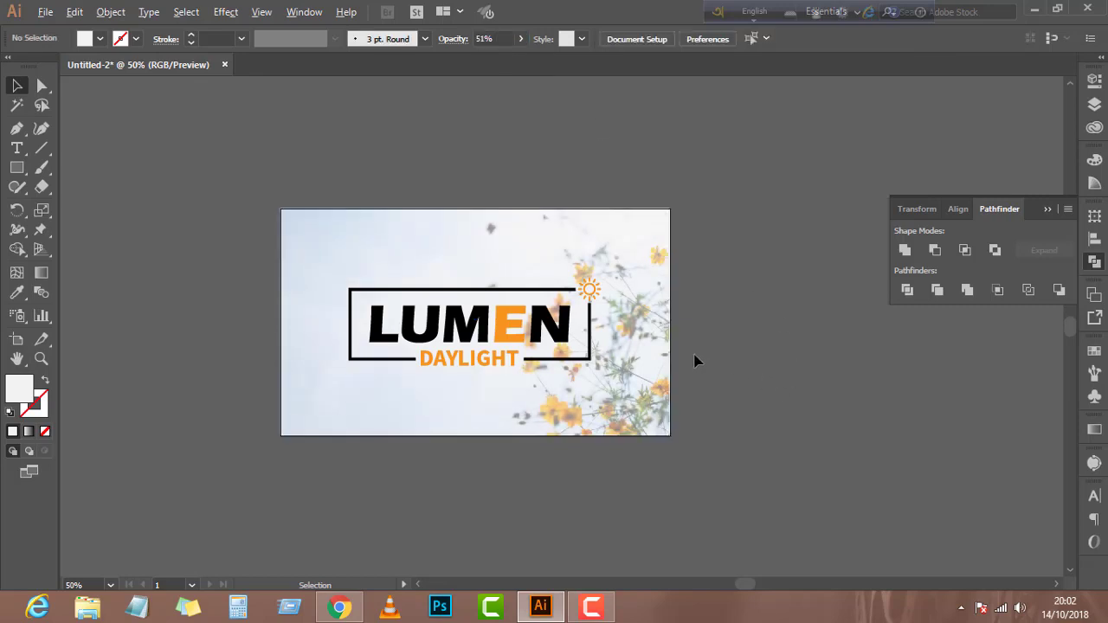
Examine the LUMEN DAYLIGHT logo over the faded flower photo at 100% magnification
{"action": "scroll", "coordinate": [694, 355], "scroll_direction": "up", "scroll_amount": 2}
{"action": "scroll", "coordinate": [351, 298], "scroll_direction": "left", "scroll_amount": 9}
{"action": "scroll", "coordinate": [354, 294], "scroll_direction": "down", "scroll_amount": 1}
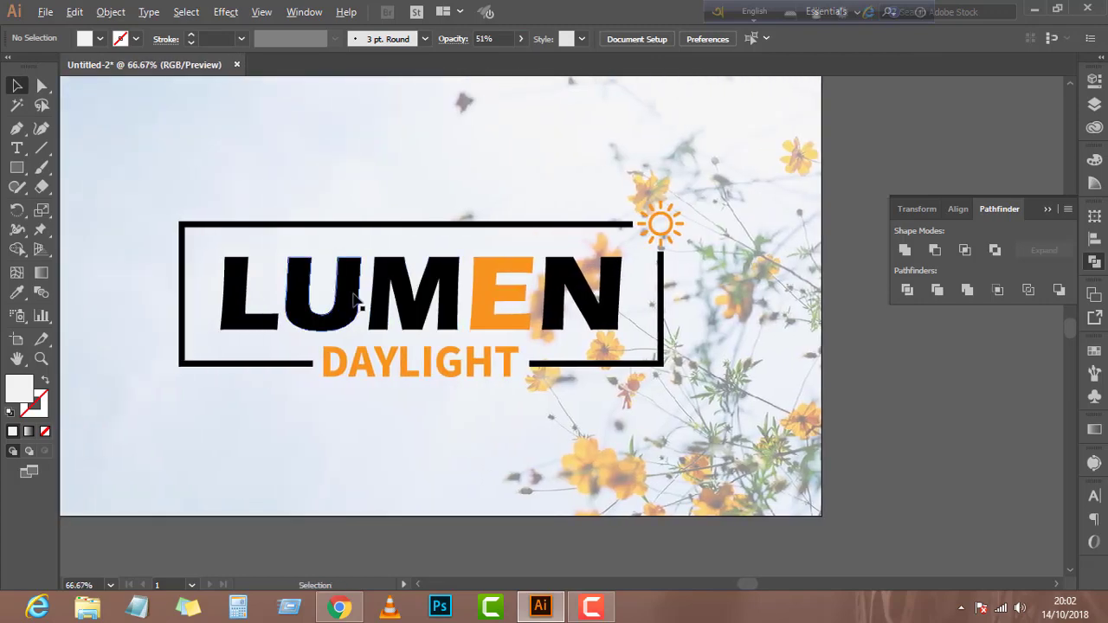
{"action": "scroll", "coordinate": [355, 299], "scroll_direction": "down", "scroll_amount": 2}
{"action": "scroll", "coordinate": [279, 292], "scroll_direction": "up", "scroll_amount": 3}
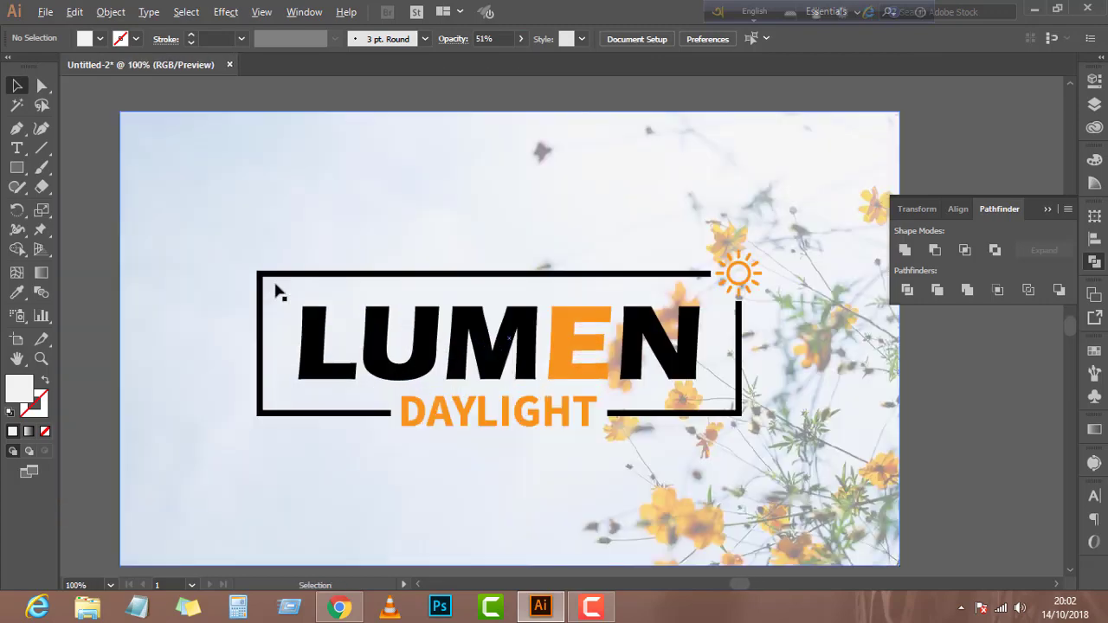
{"action": "scroll", "coordinate": [279, 292], "scroll_direction": "down", "scroll_amount": 1}
{"action": "scroll", "coordinate": [277, 289], "scroll_direction": "right", "scroll_amount": 1}
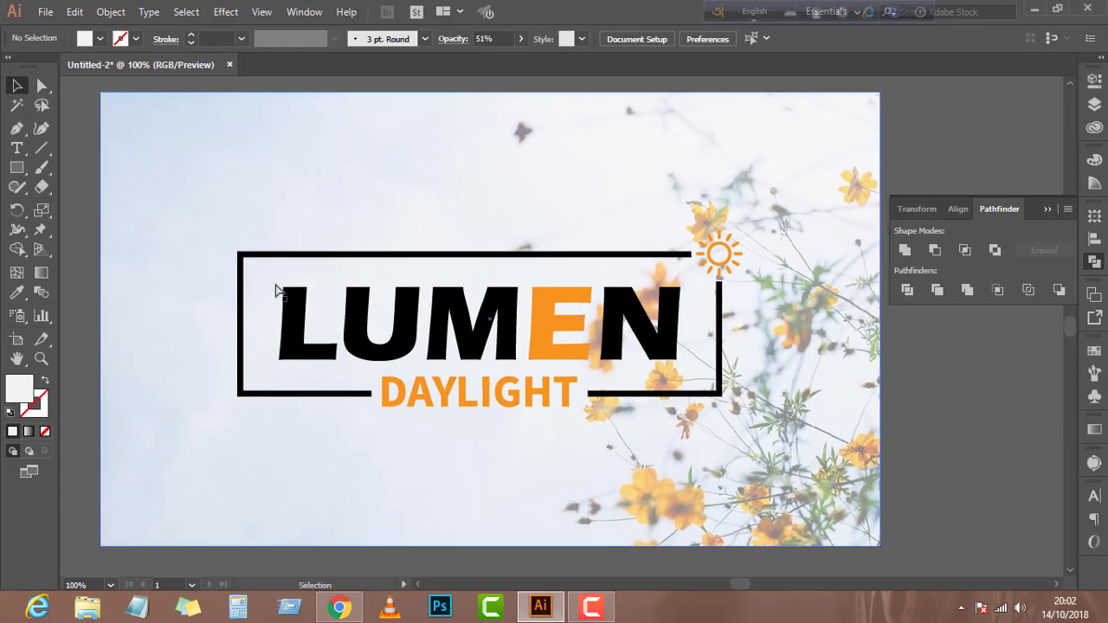